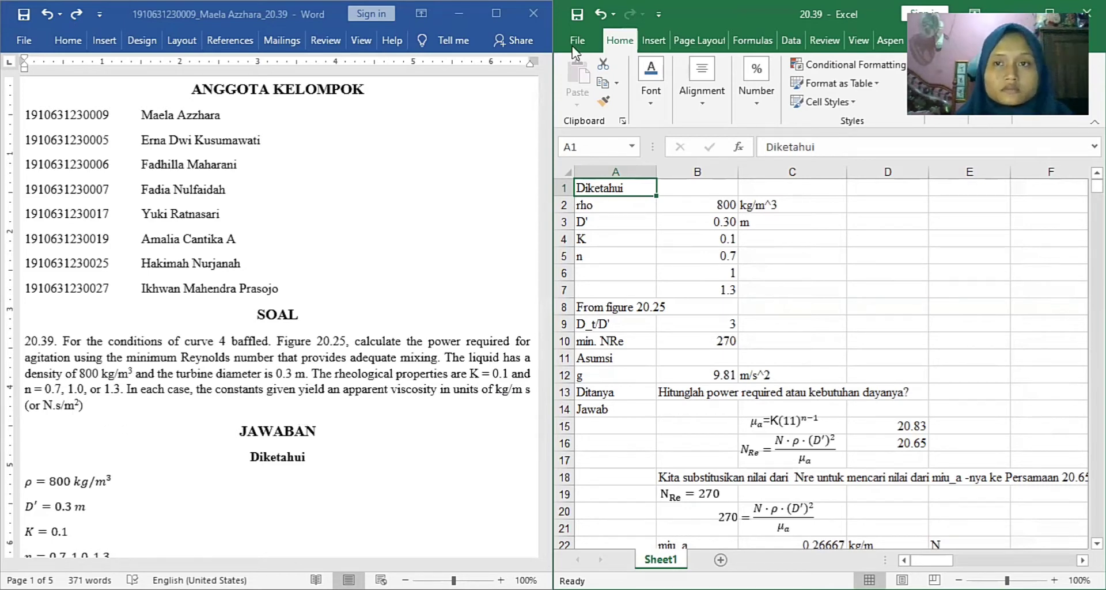
Maximize the 20.39 workbook window and review the given values for rho, D', K and the three n cases.
key(super+Up)
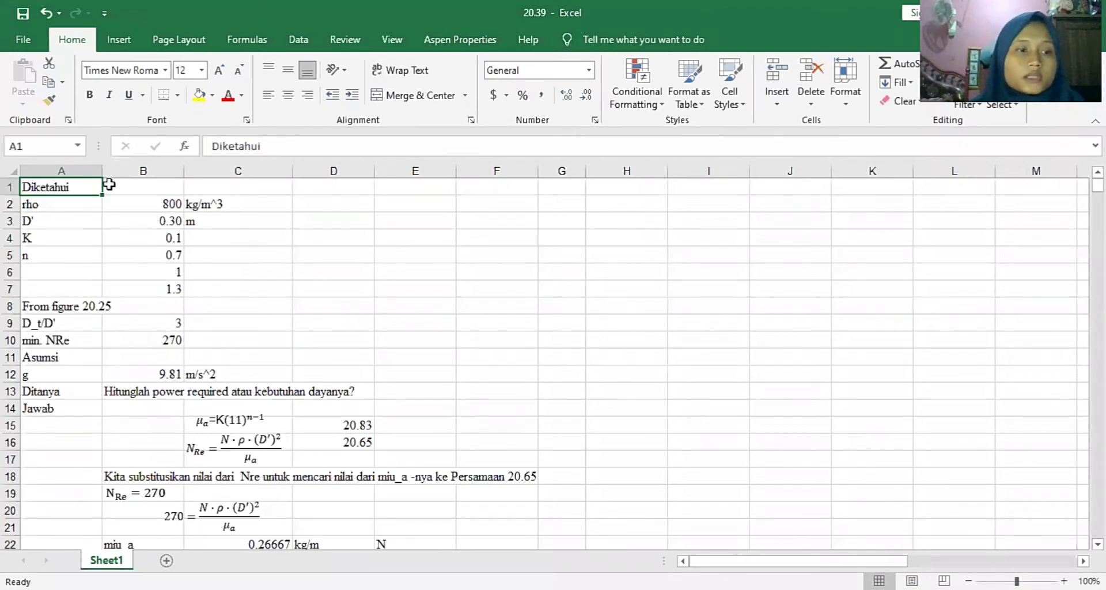
click(79, 206)
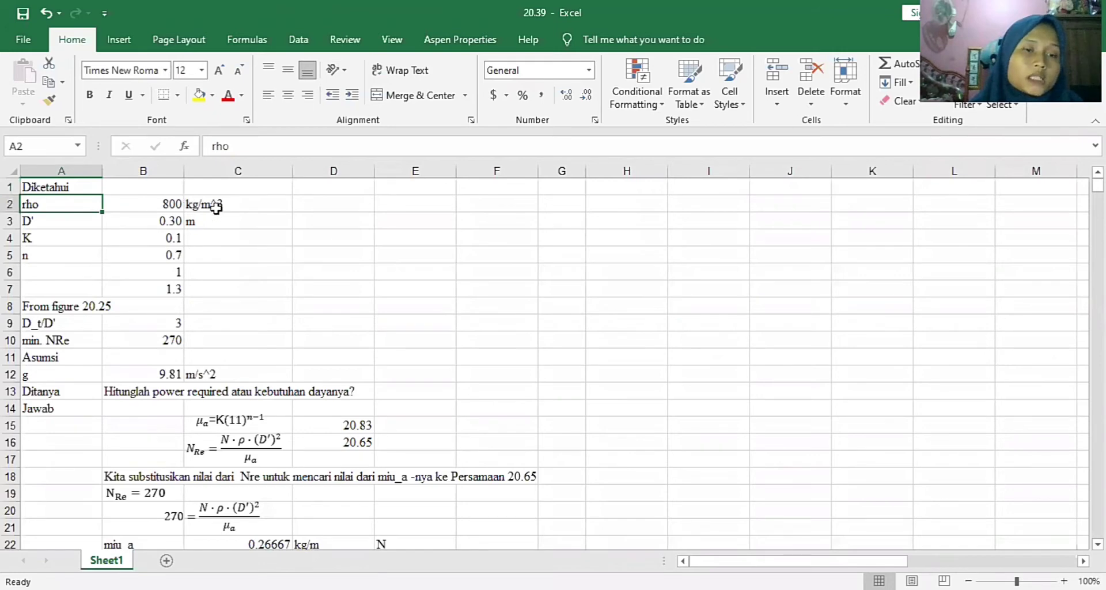
click(170, 206)
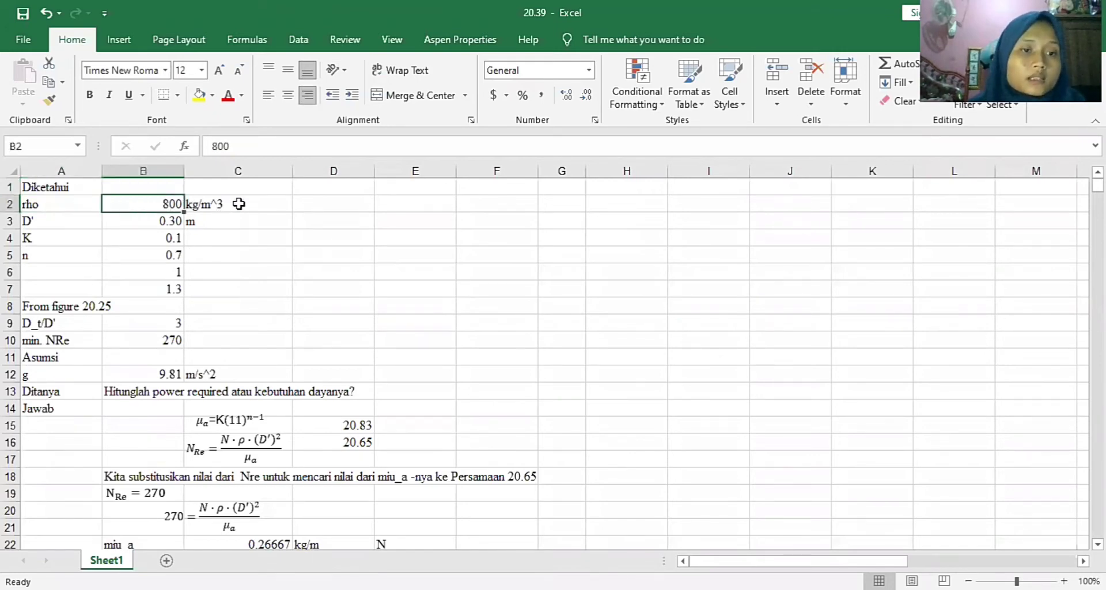
click(163, 225)
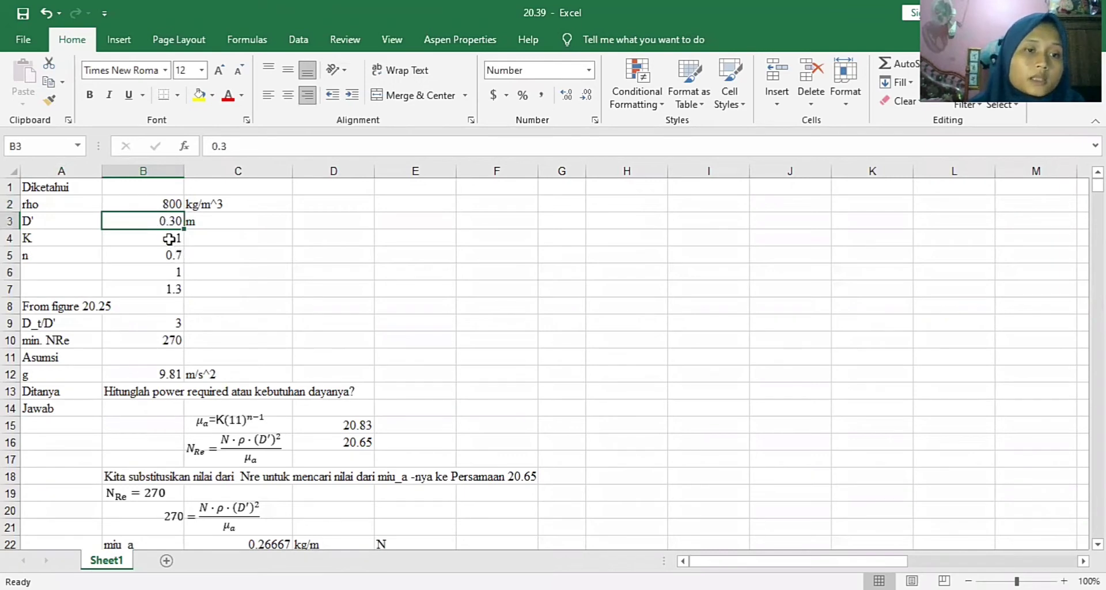
click(169, 238)
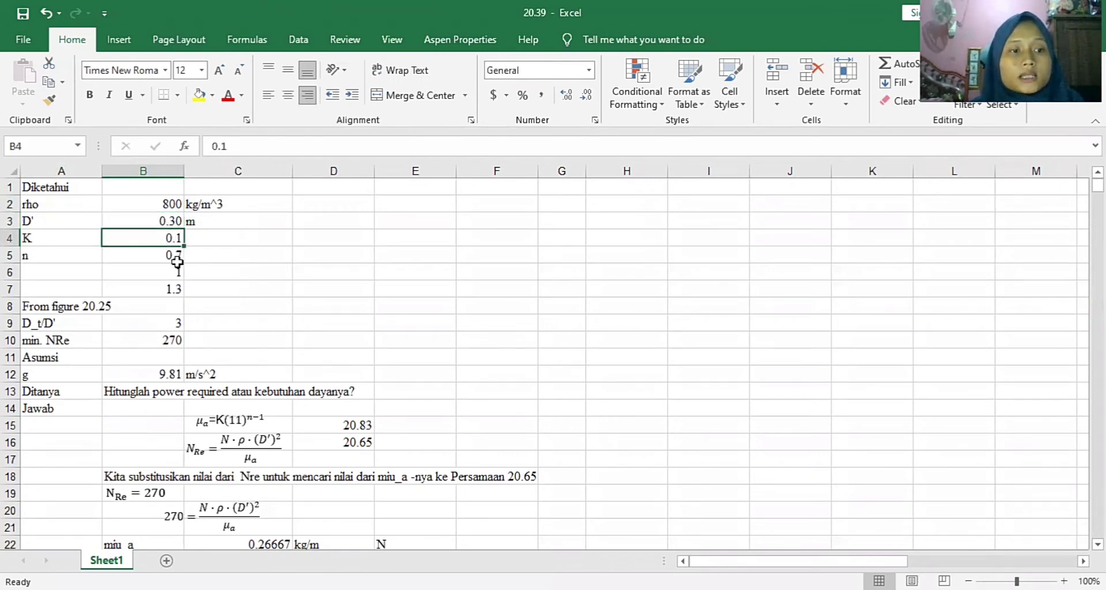
click(176, 262)
click(175, 273)
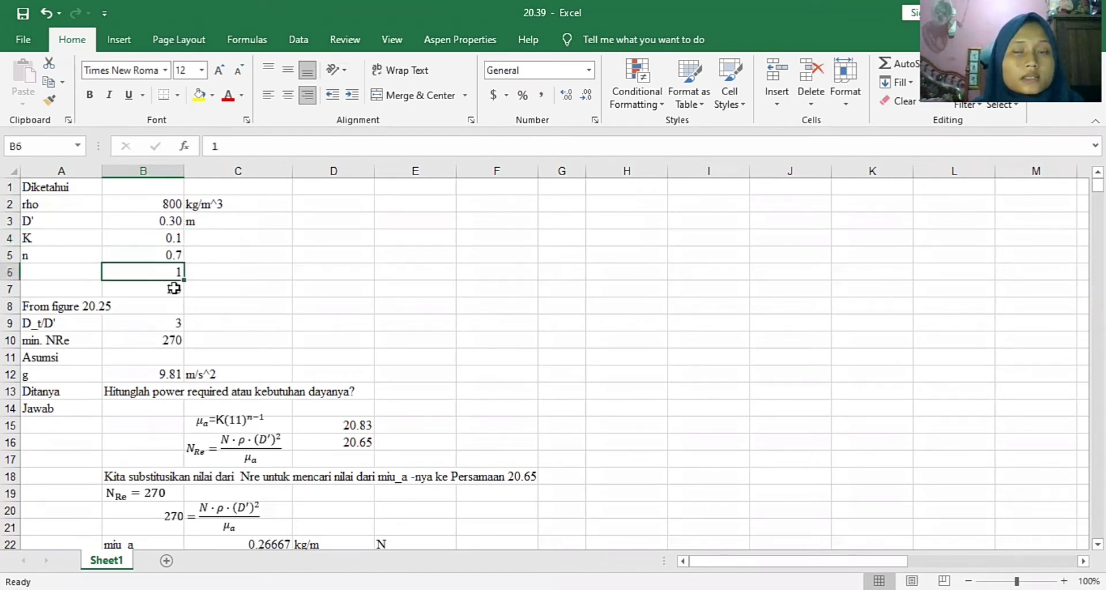
click(172, 293)
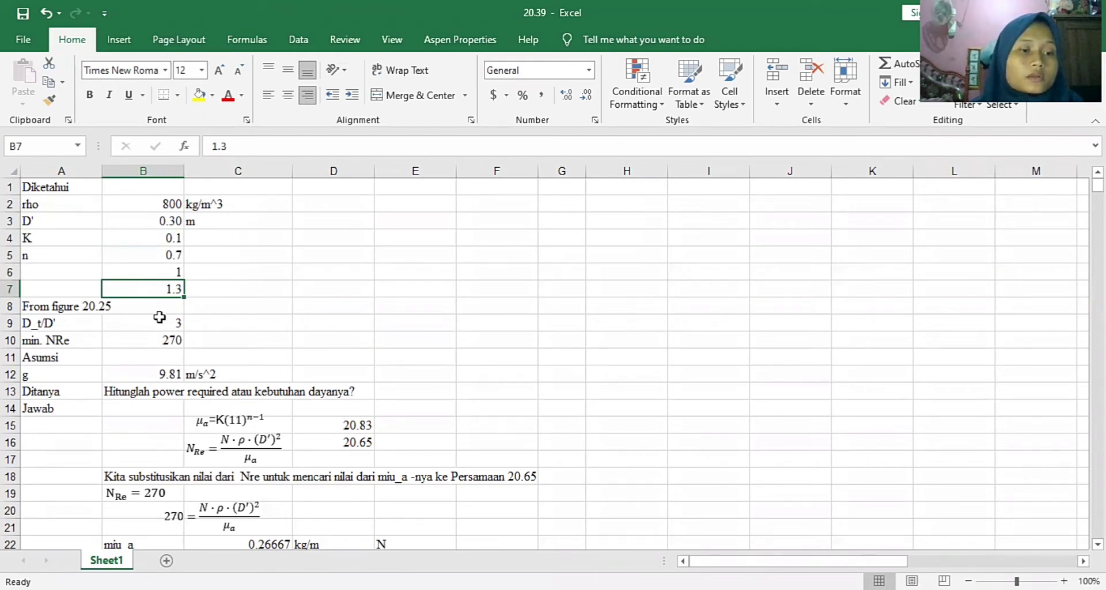
Review the D_t/D' and minimum NRe data from figure 20.25, the assumed g, and the question in row 13.
click(159, 317)
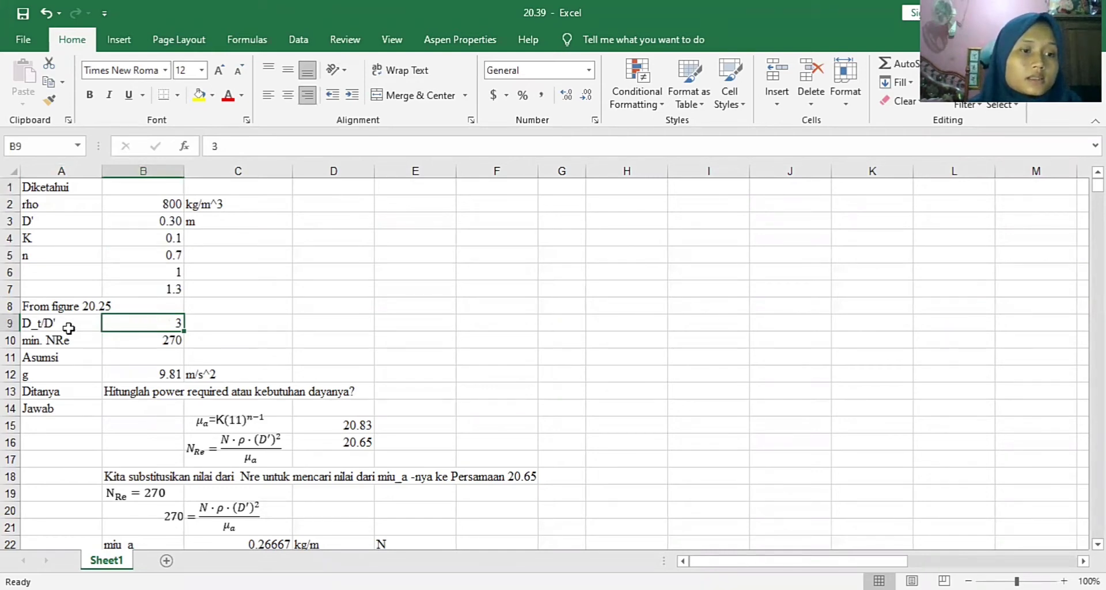
click(160, 339)
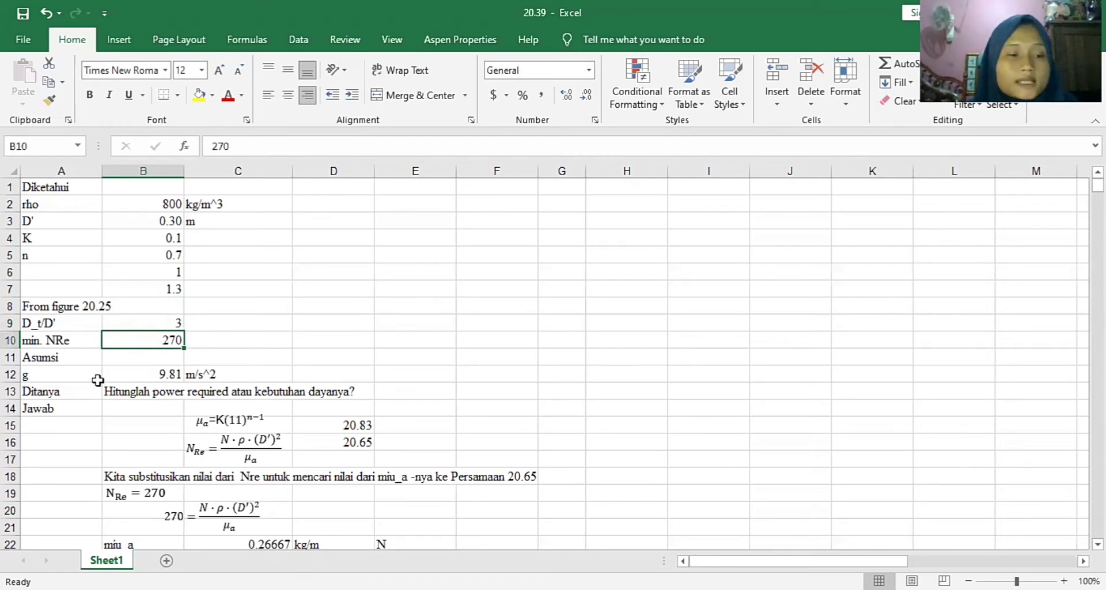
click(145, 374)
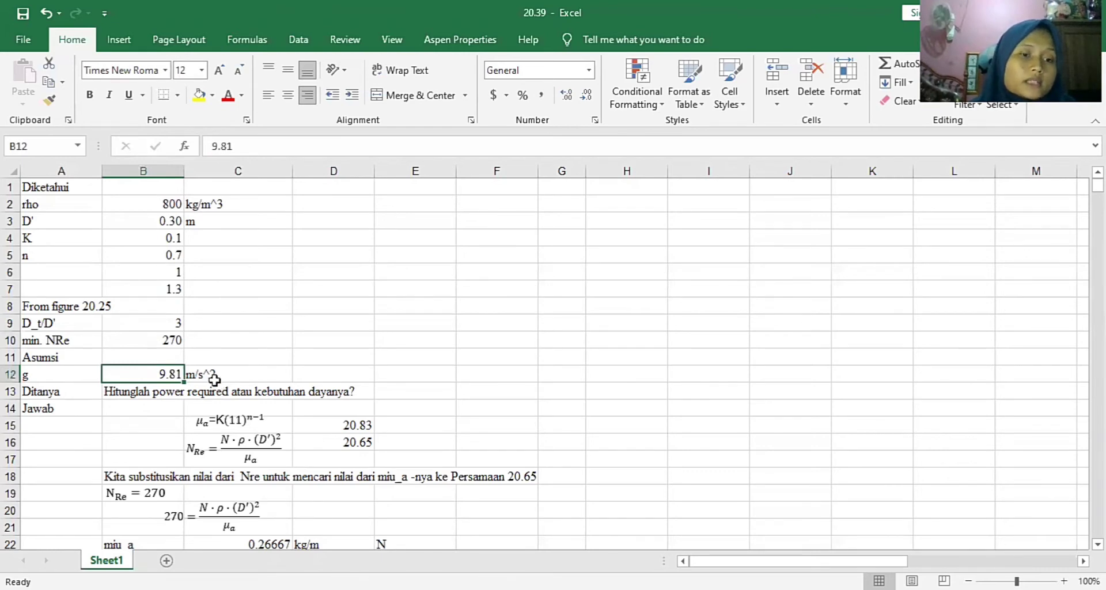
click(142, 394)
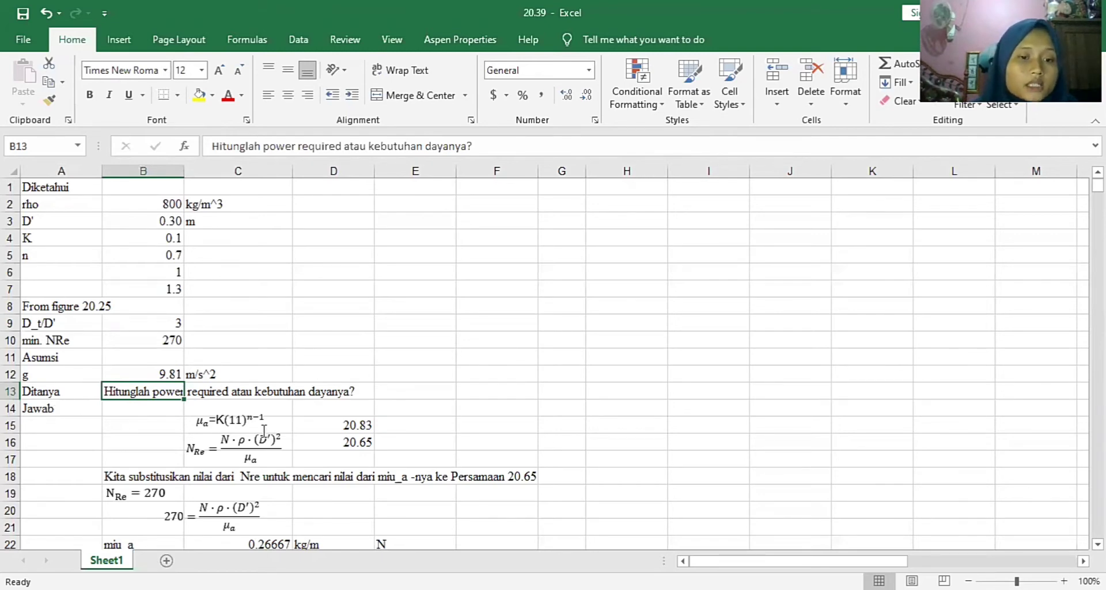
Examine Equations 20.83 and 20.65 for apparent viscosity and Reynolds number in the Jawab section.
click(362, 424)
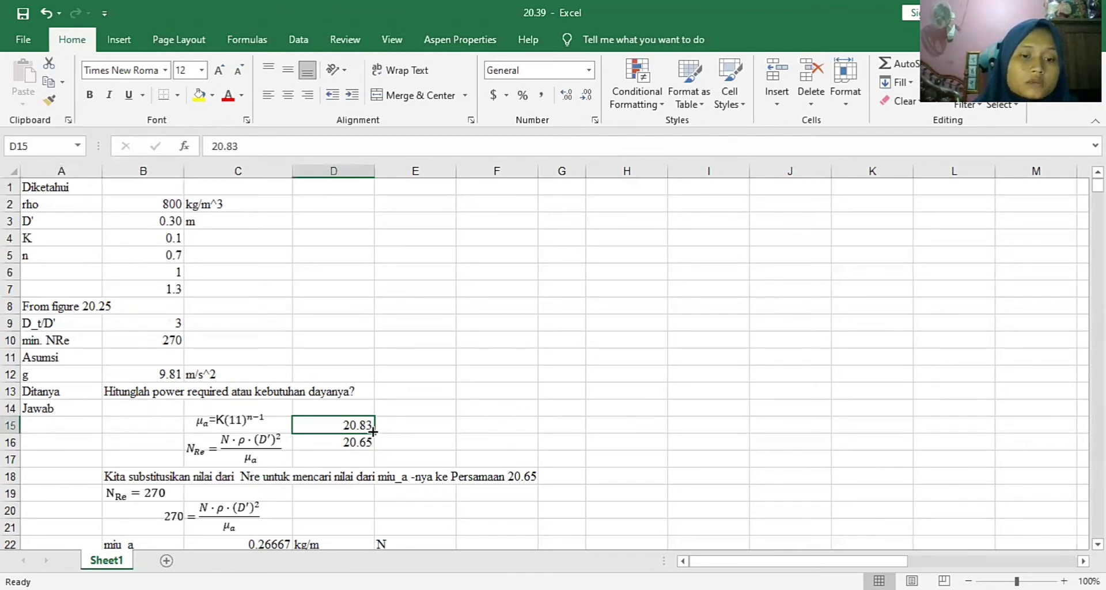
click(363, 443)
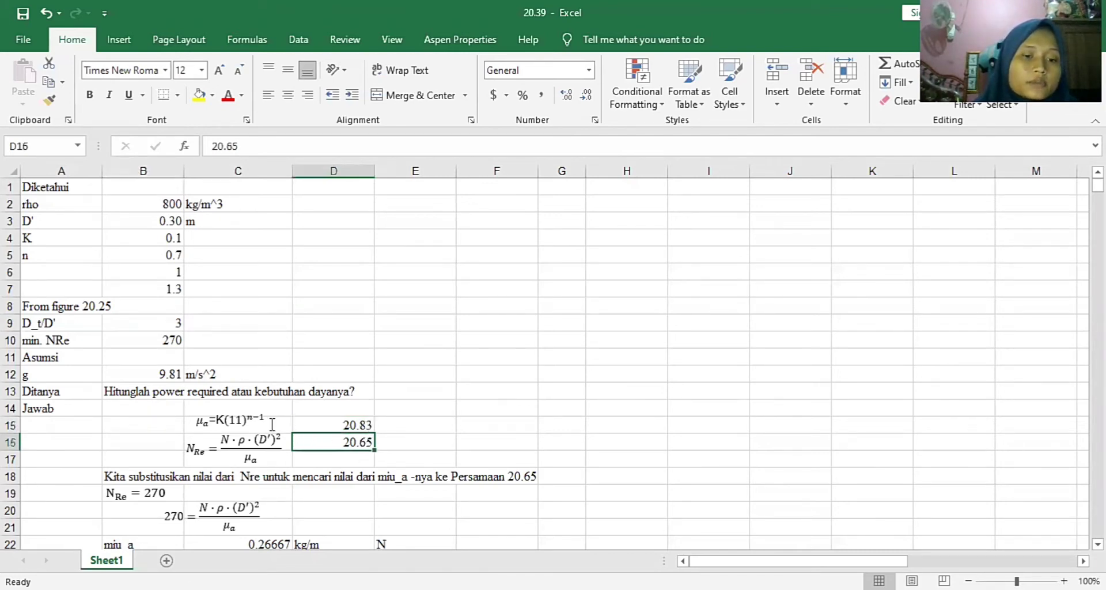
click(349, 427)
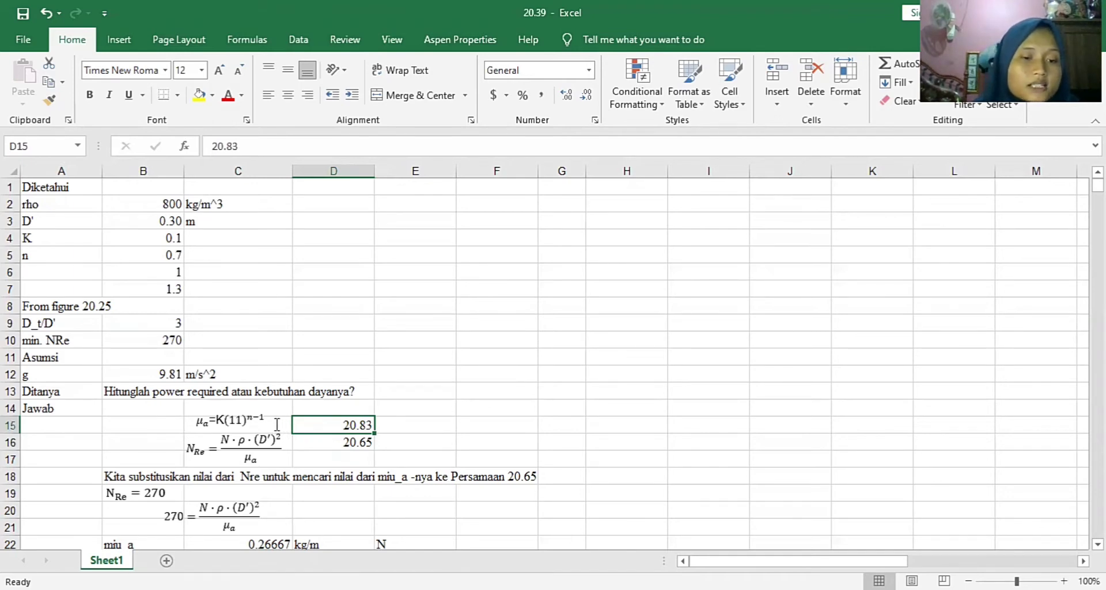
click(348, 447)
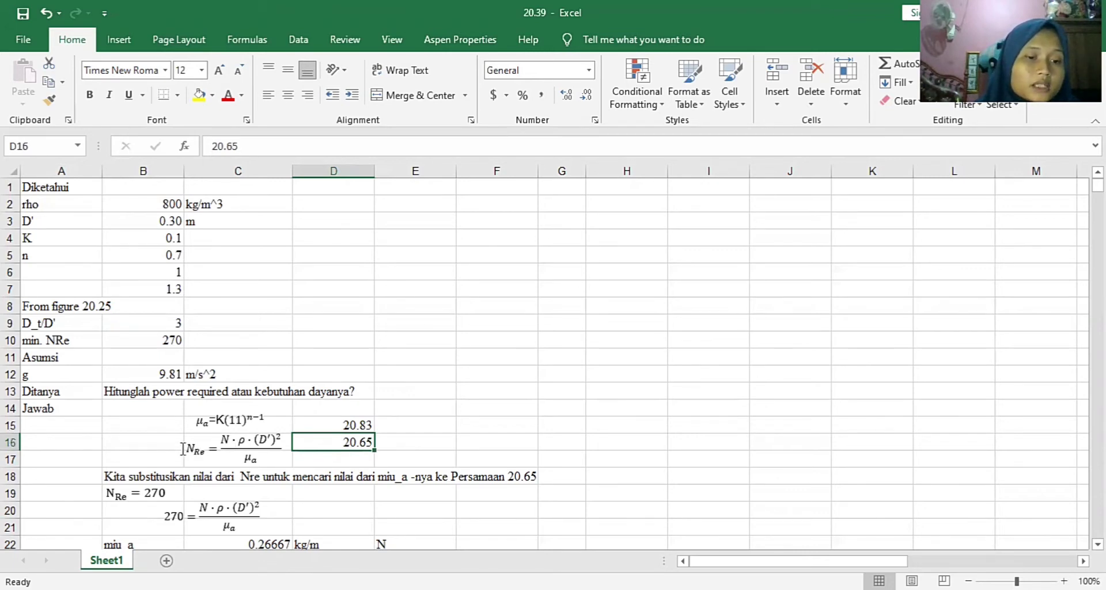
click(279, 441)
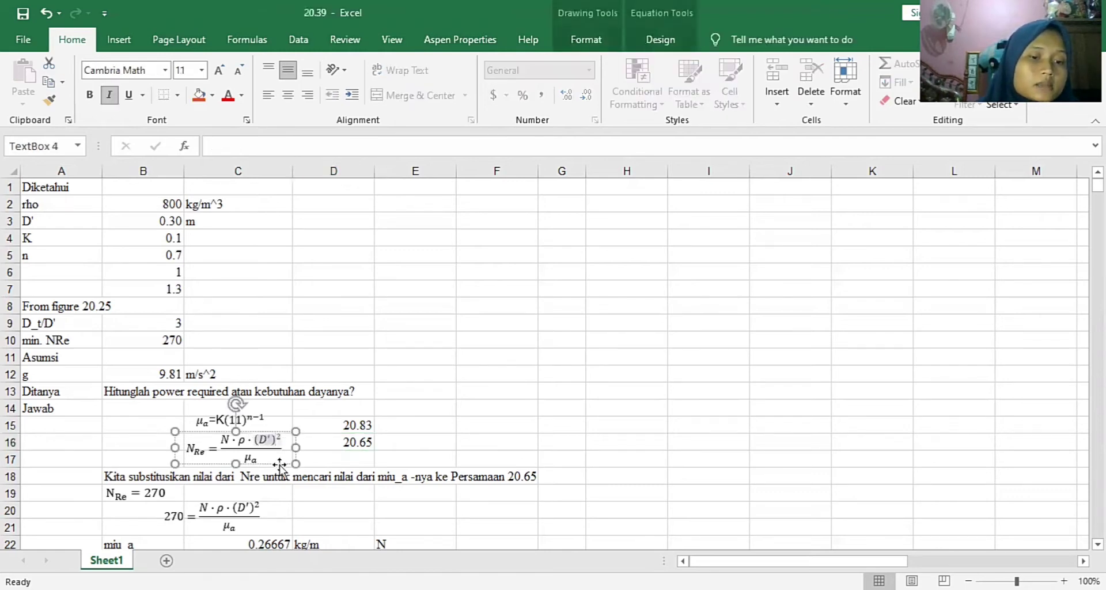
click(280, 465)
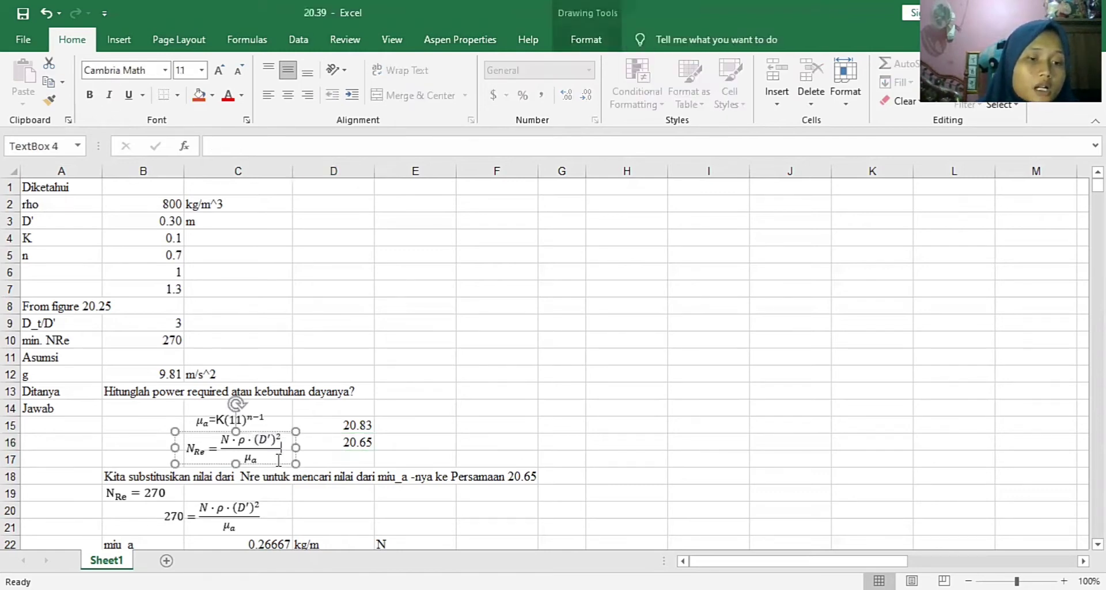
Examine the note in row 18 and the substitution of the minimum NRe into Equation 20.65.
click(352, 480)
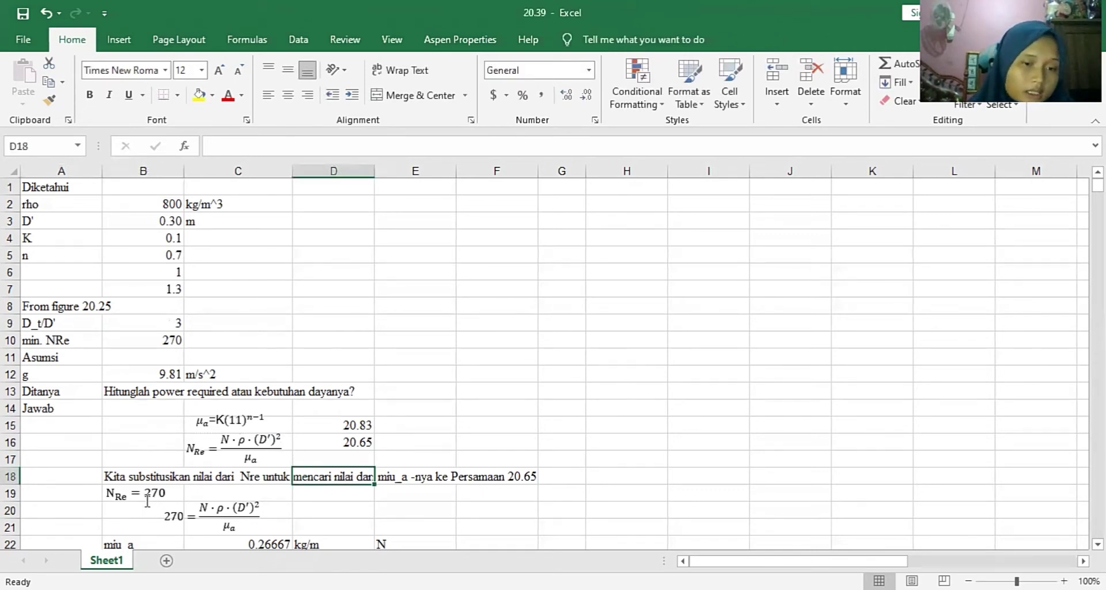
click(127, 499)
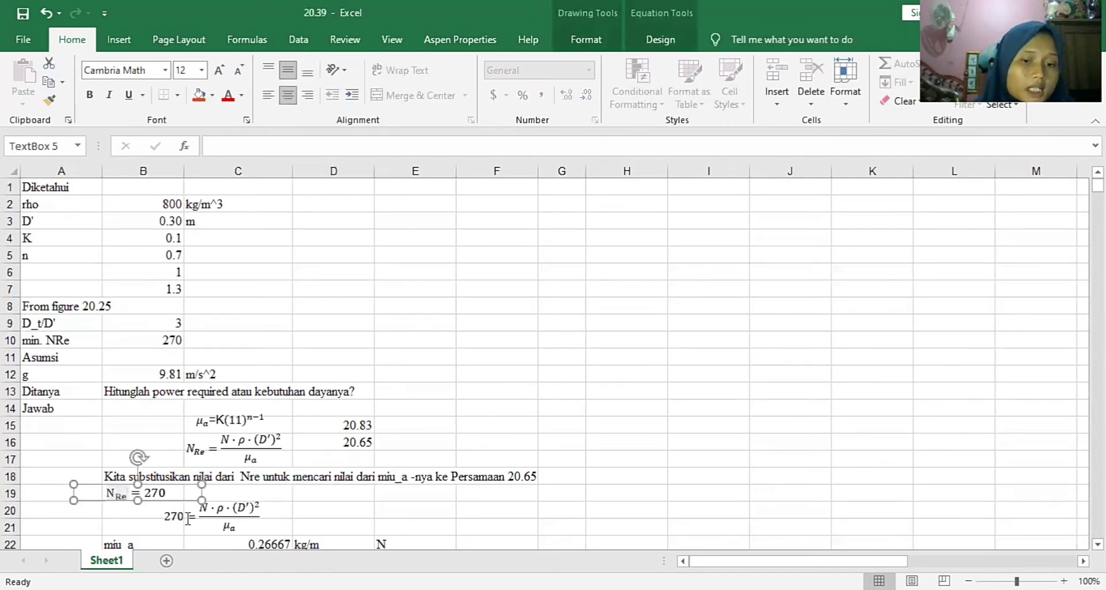
click(186, 515)
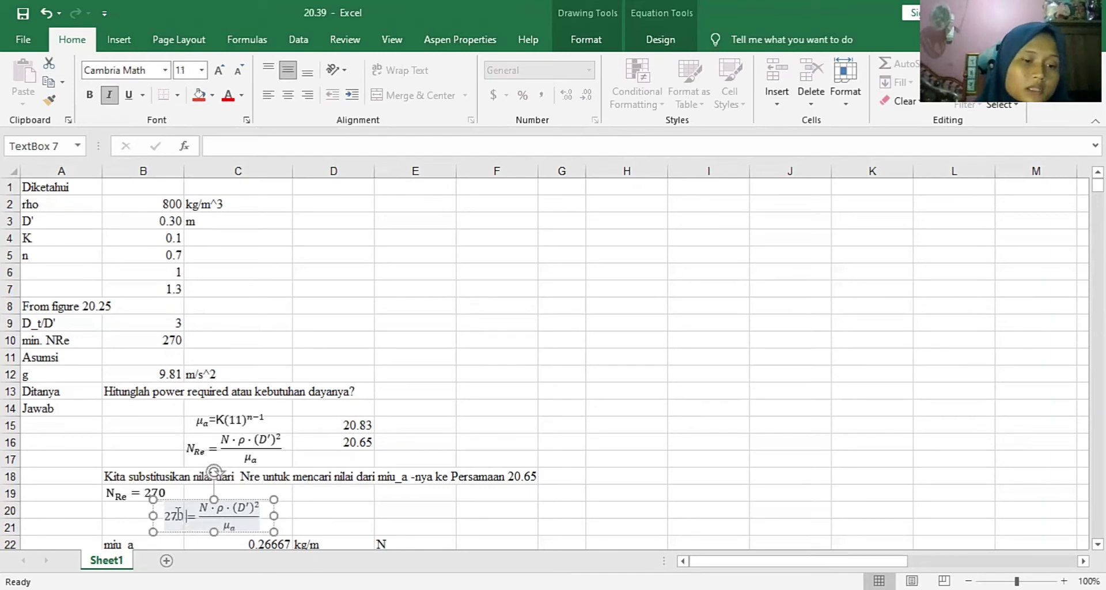
click(296, 509)
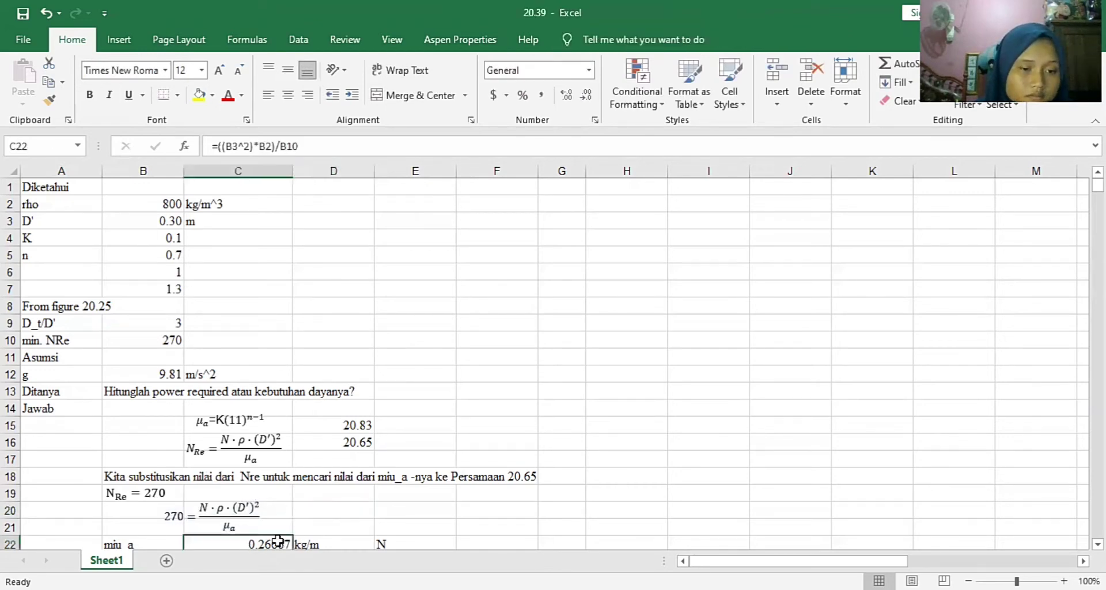
Inspect the formula behind the miu_a result in cell C22 alongside the substituted equation above it.
click(279, 541)
scroll(279, 540, down, 1)
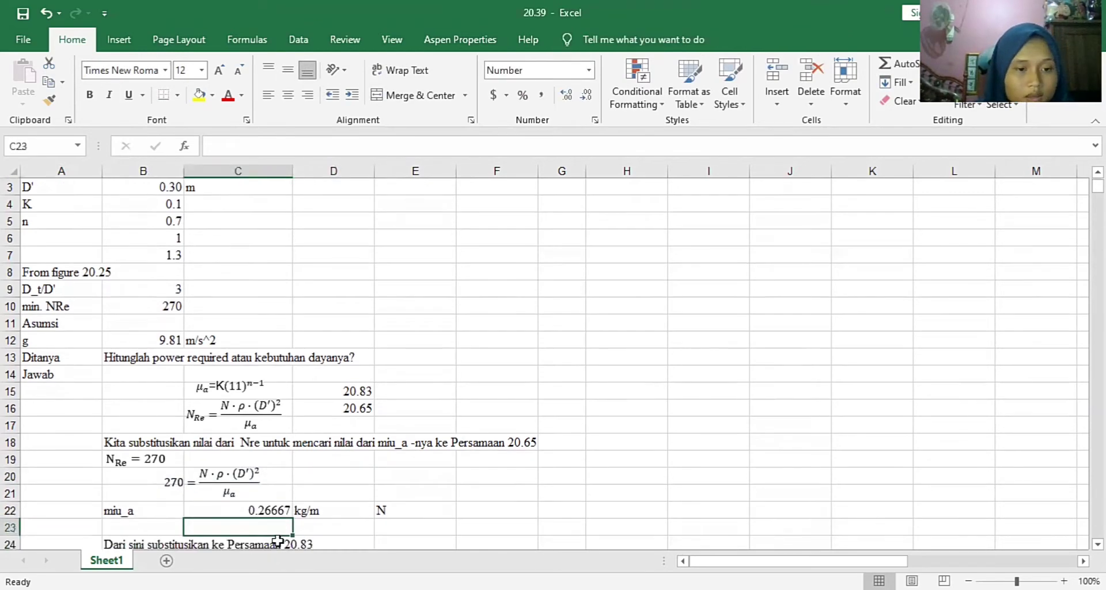
key(Up)
key(Up)
key(Up)
key(Up)
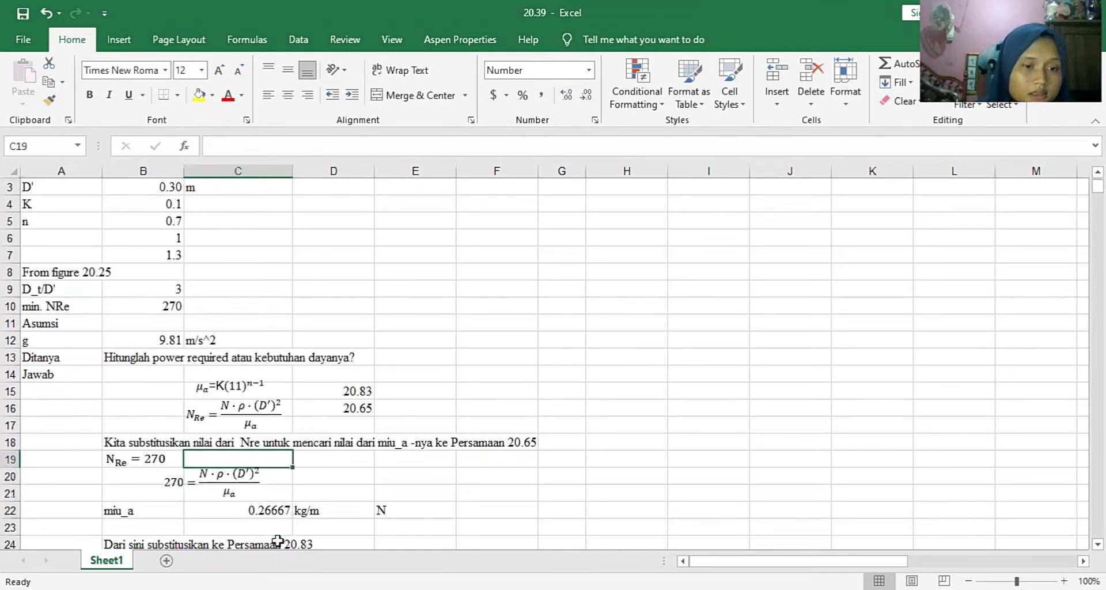
key(Down)
key(Down)
key(Down)
key(Down)
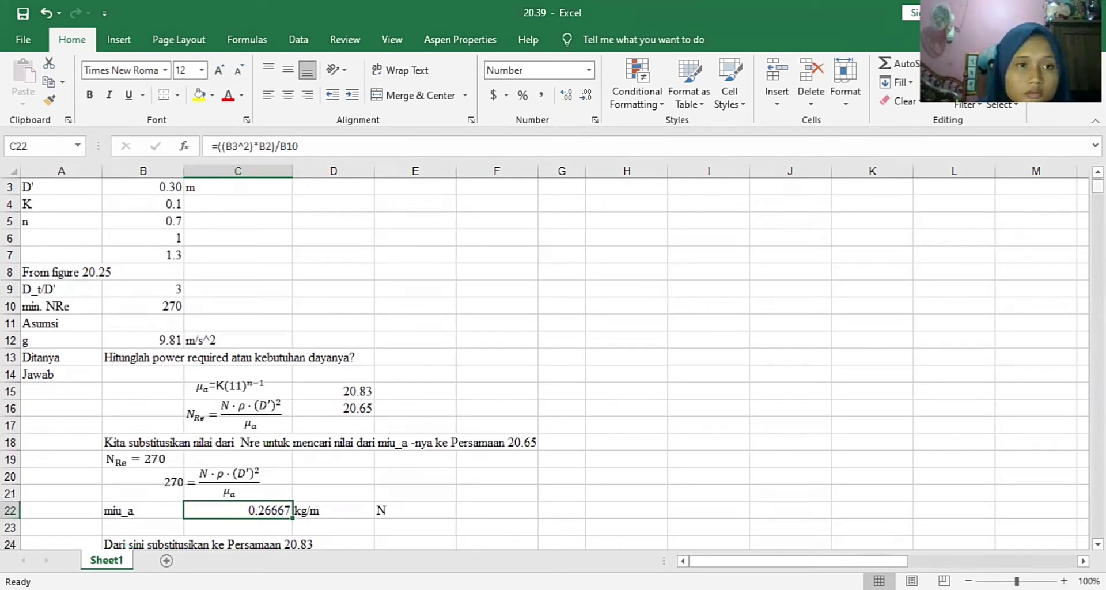
Trace the miu_a formula's source cells for D', rho and minimum NRe, and check the result's unit.
drag(1098, 187, 1097, 183)
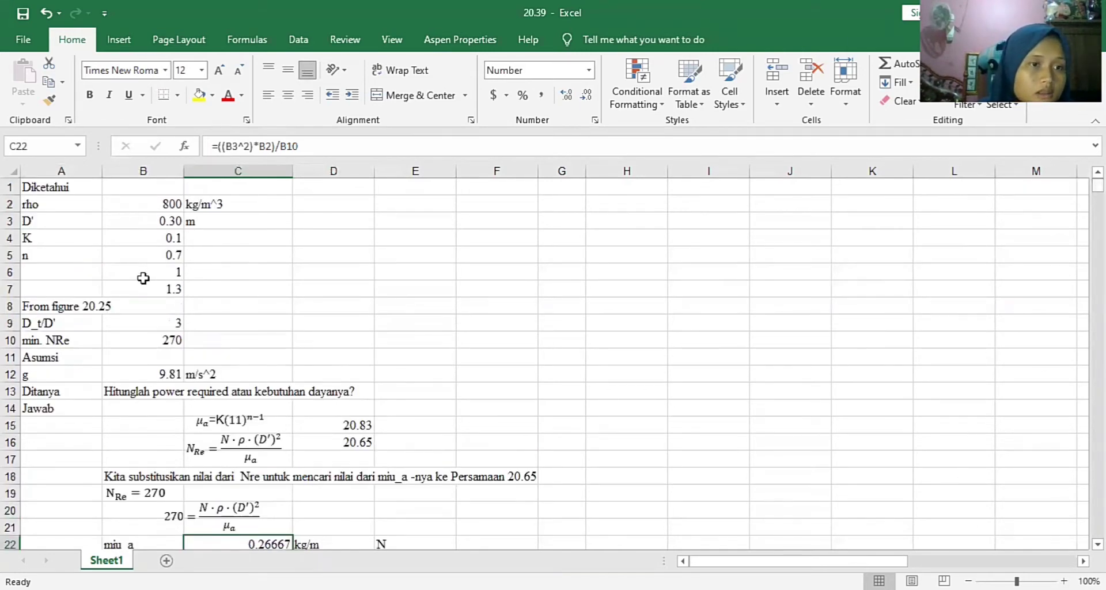
click(167, 220)
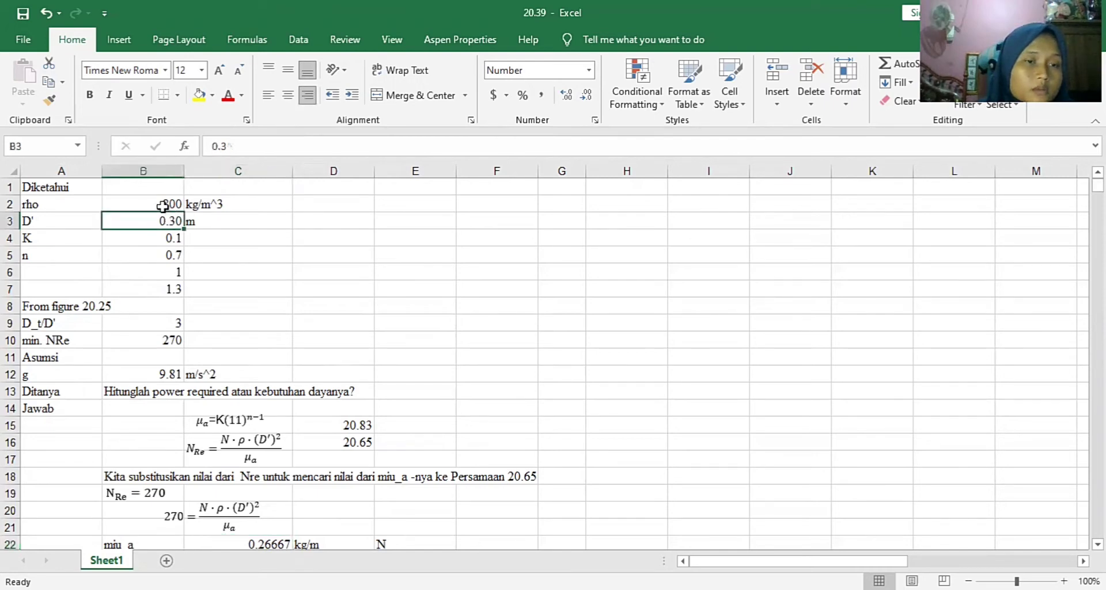
click(163, 205)
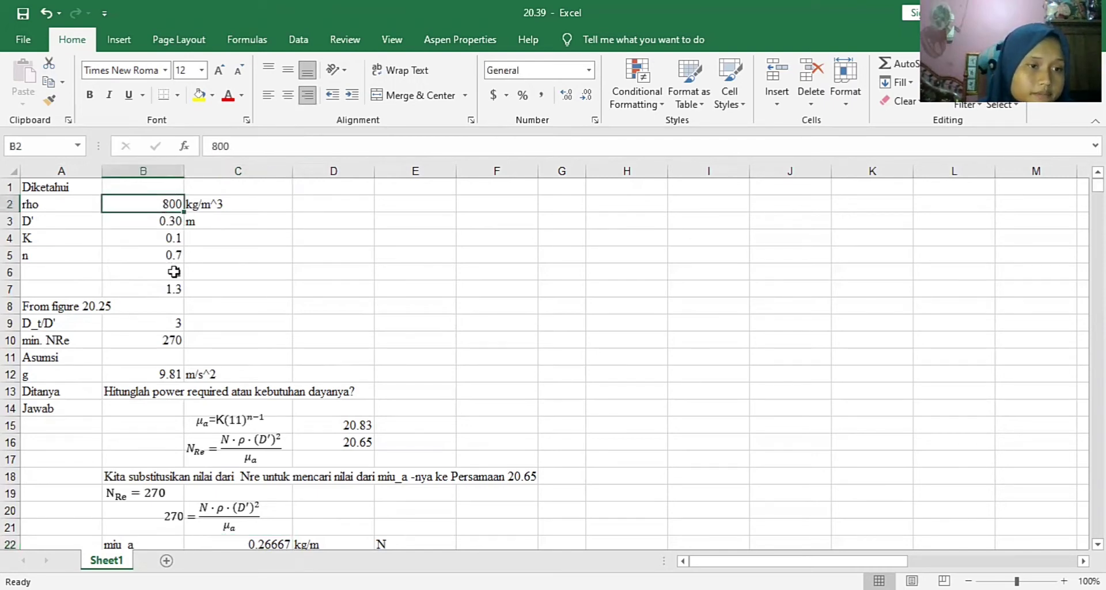
click(170, 342)
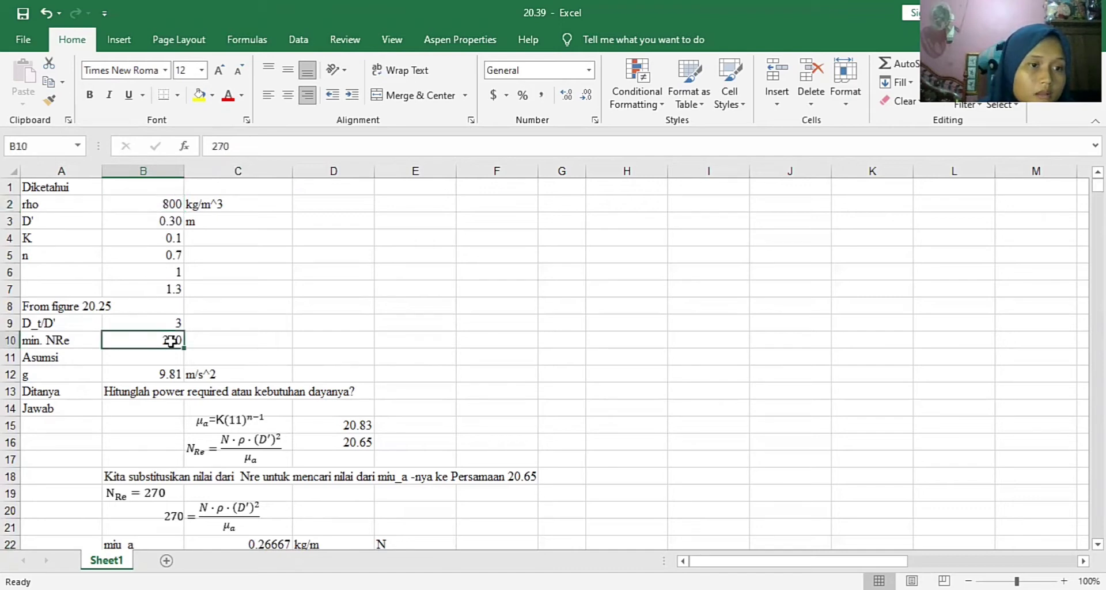
click(273, 543)
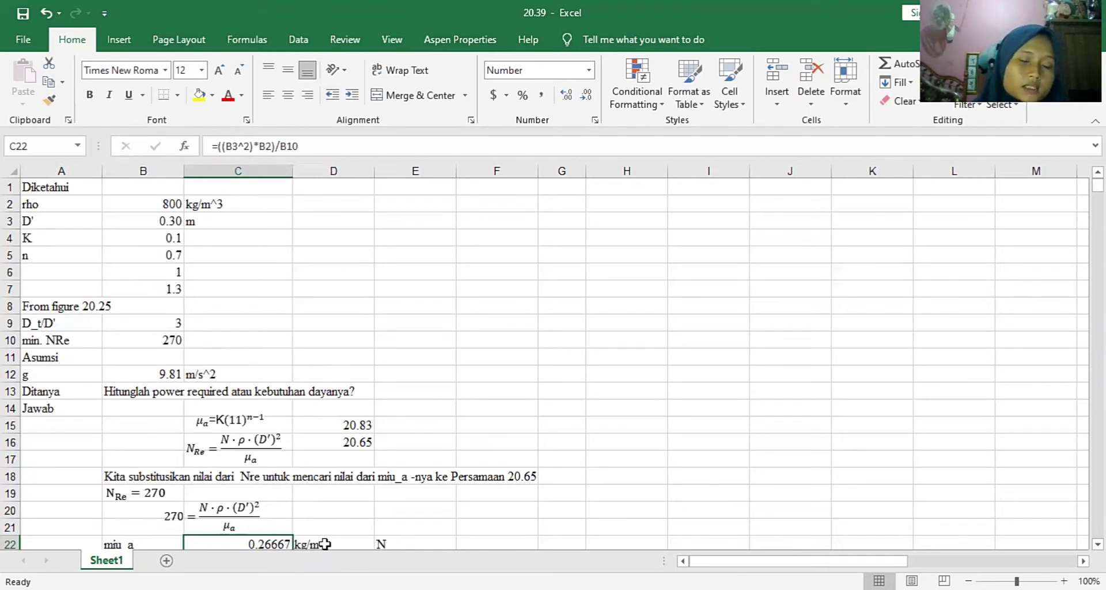
click(326, 544)
Review the substitution of miu_a into Equation 20.83 in rows 24–25 and the first separate n case in row 28.
key(Down)
key(Down)
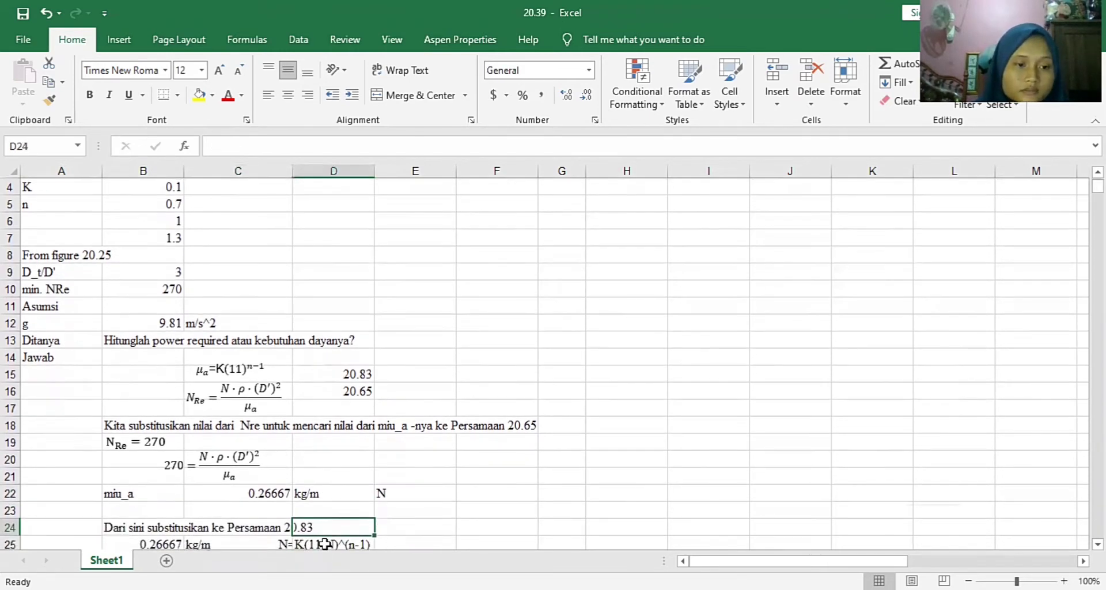
key(Left)
key(Left)
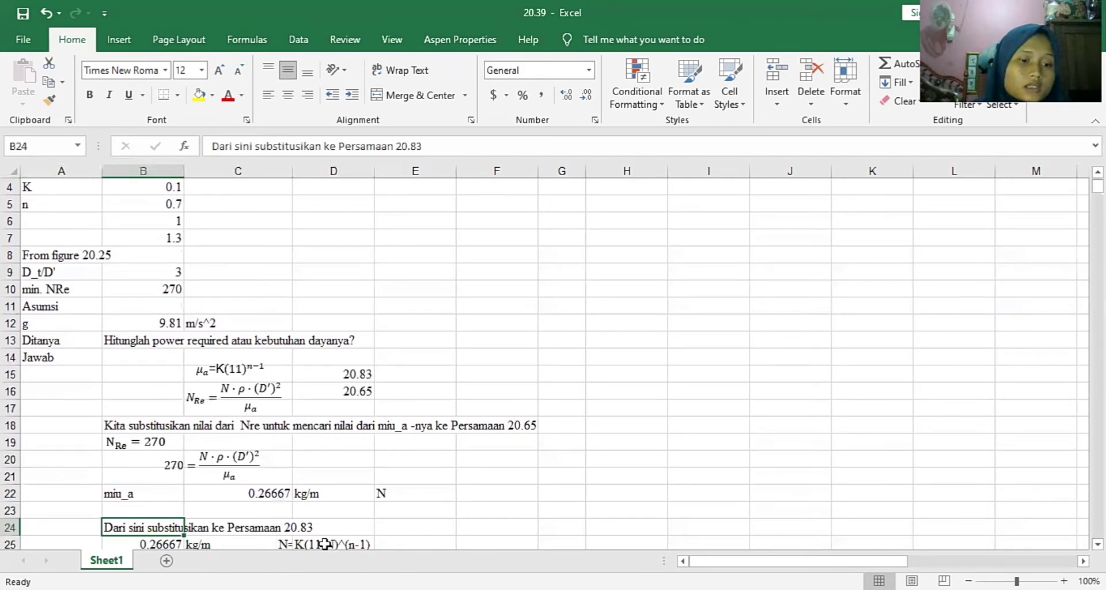
key(Down)
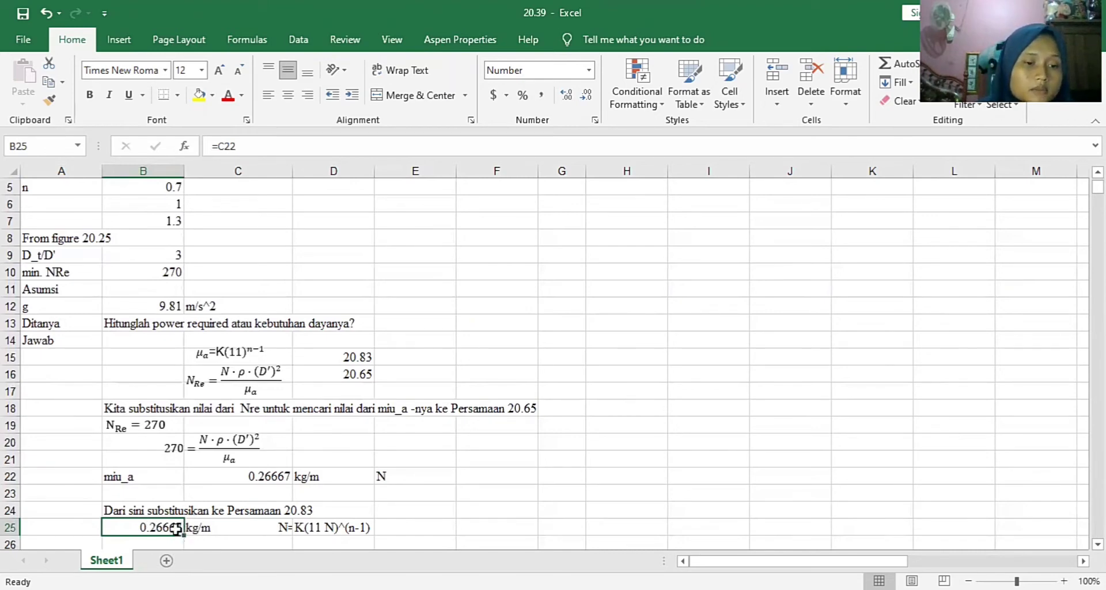
click(247, 528)
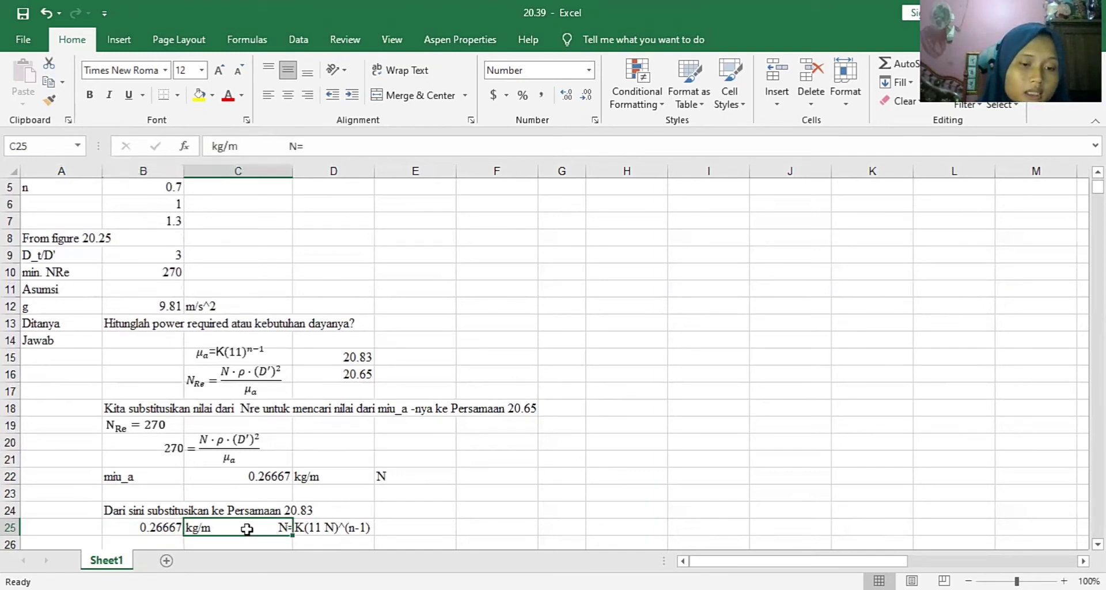
click(350, 533)
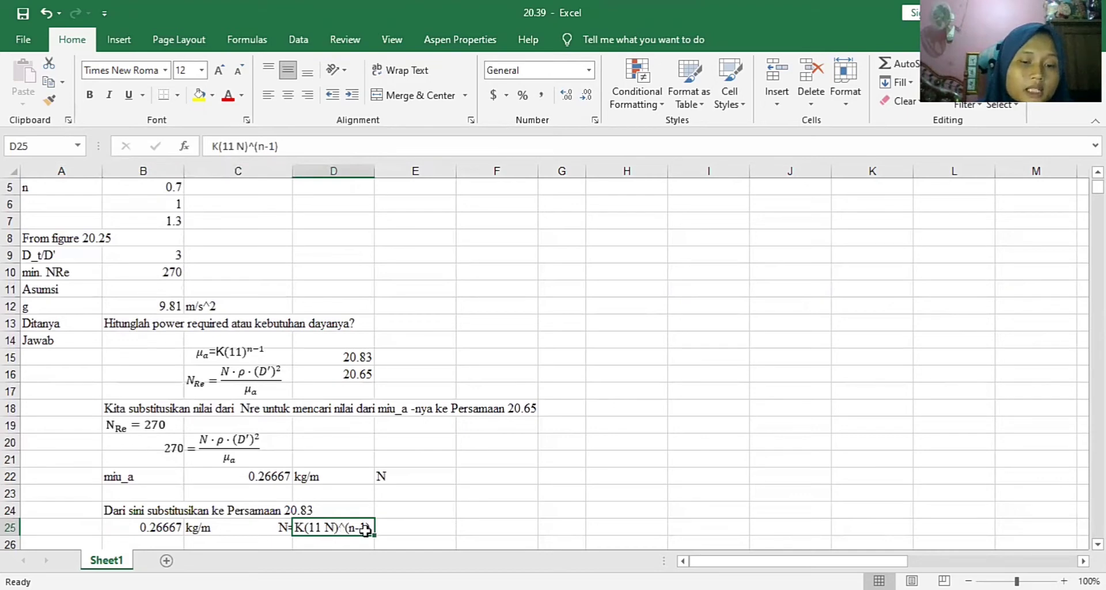
click(252, 542)
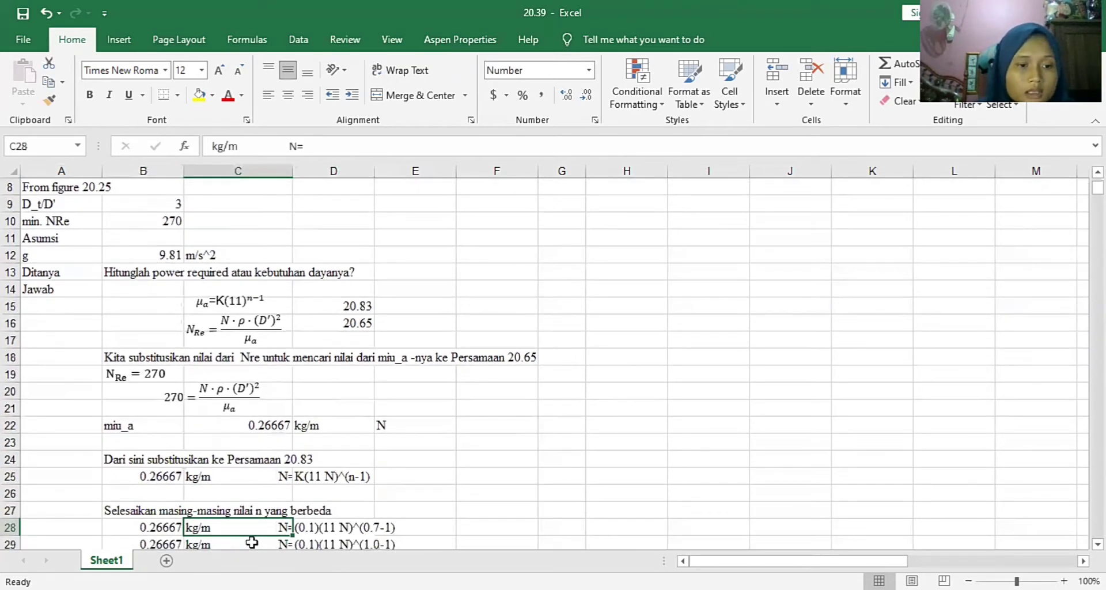
Review the separate n equations in rows 28–30, checking the coefficient, unit and substituted expression for n = 0.7 in row 28.
scroll(252, 542, down, 1)
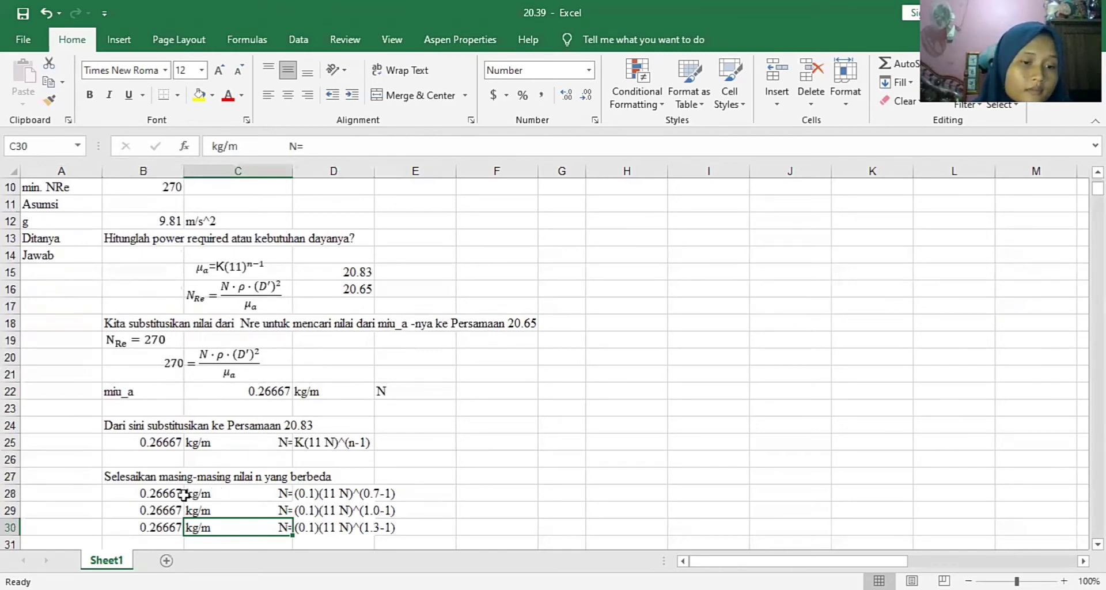
click(160, 494)
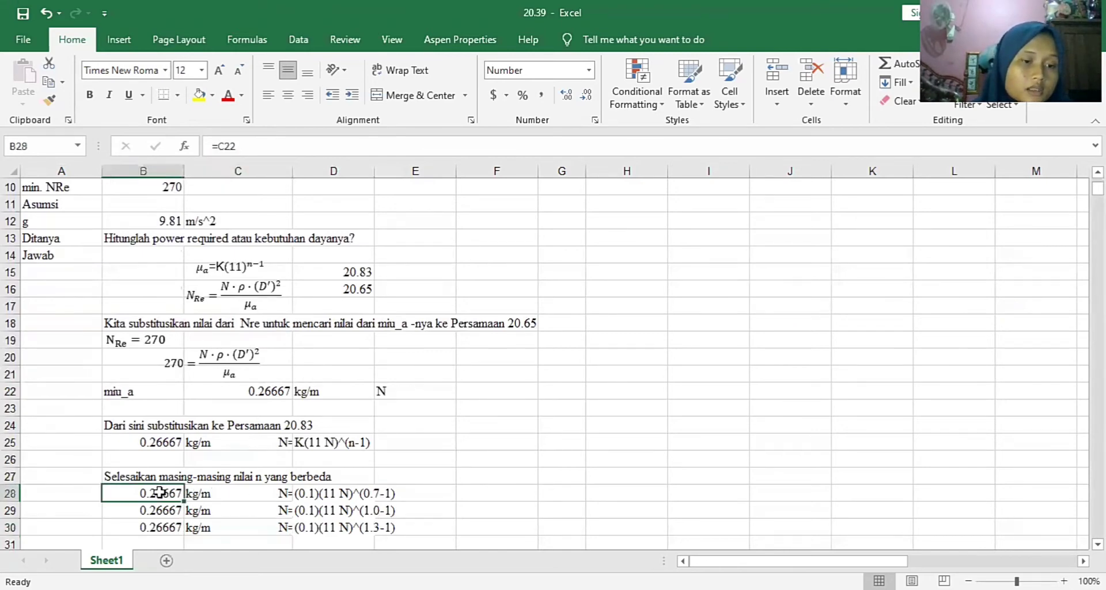
click(224, 499)
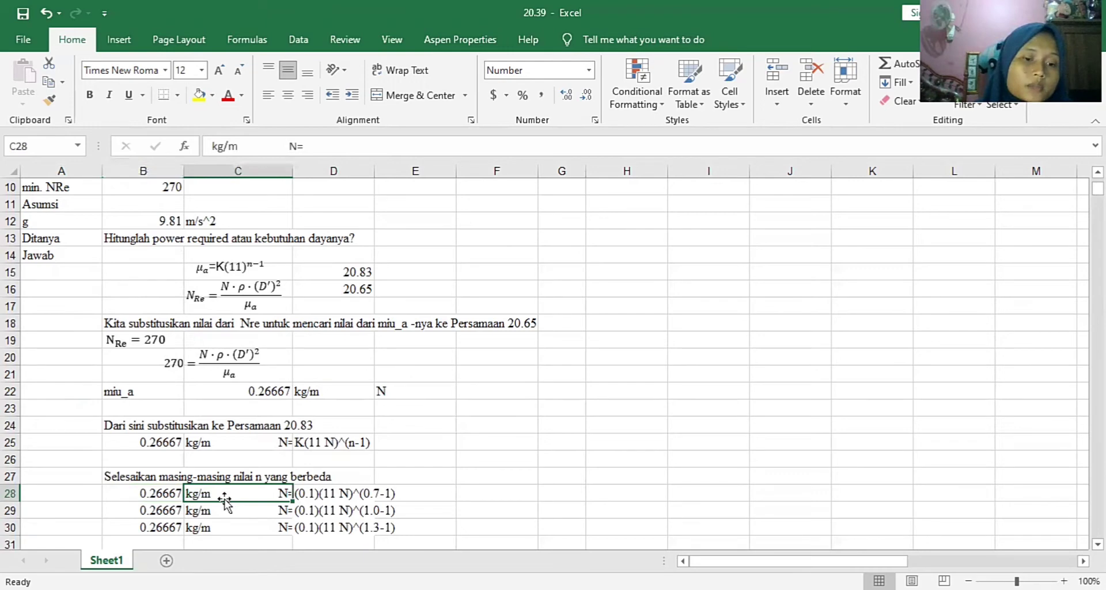
click(314, 496)
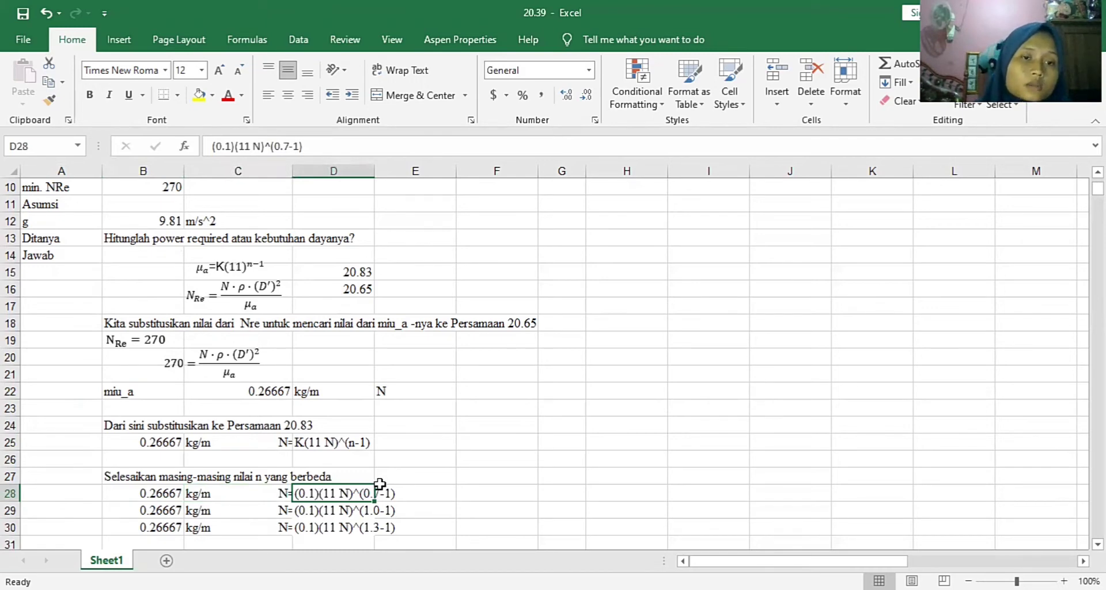
Examine the "n no. 1" section's rows 33–36, where the negative exponent is rewritten as a fraction with (11 N)^(0.3) as denominator.
key(Down)
key(Down)
key(Down)
key(Down)
key(Down)
key(Down)
key(Down)
key(Down)
key(Down)
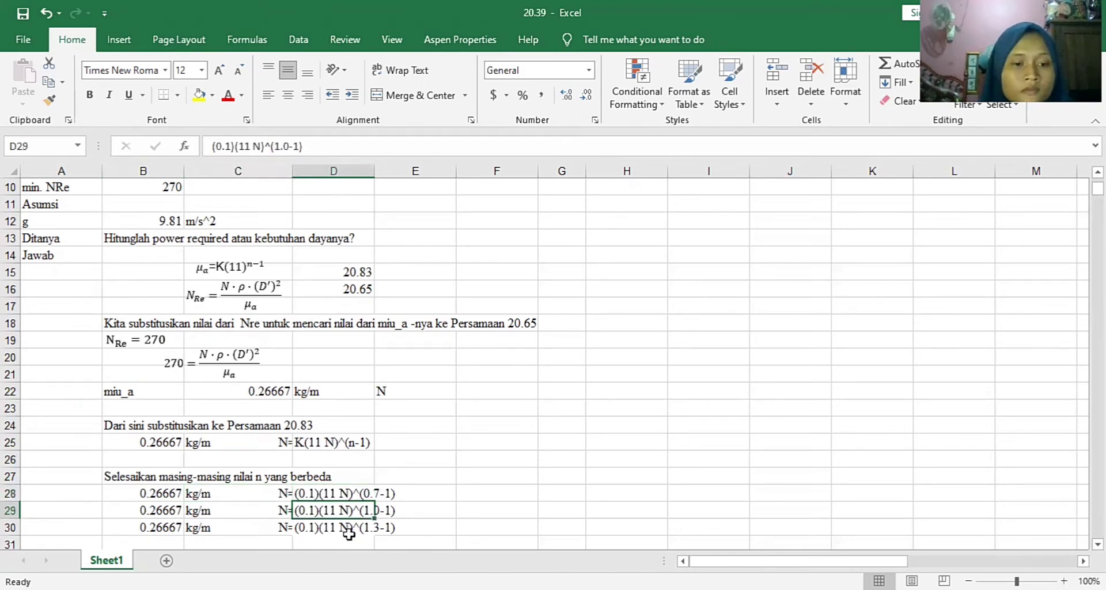
key(Down)
key(Down)
key(Down)
key(Down)
key(Down)
key(Down)
key(Down)
key(Down)
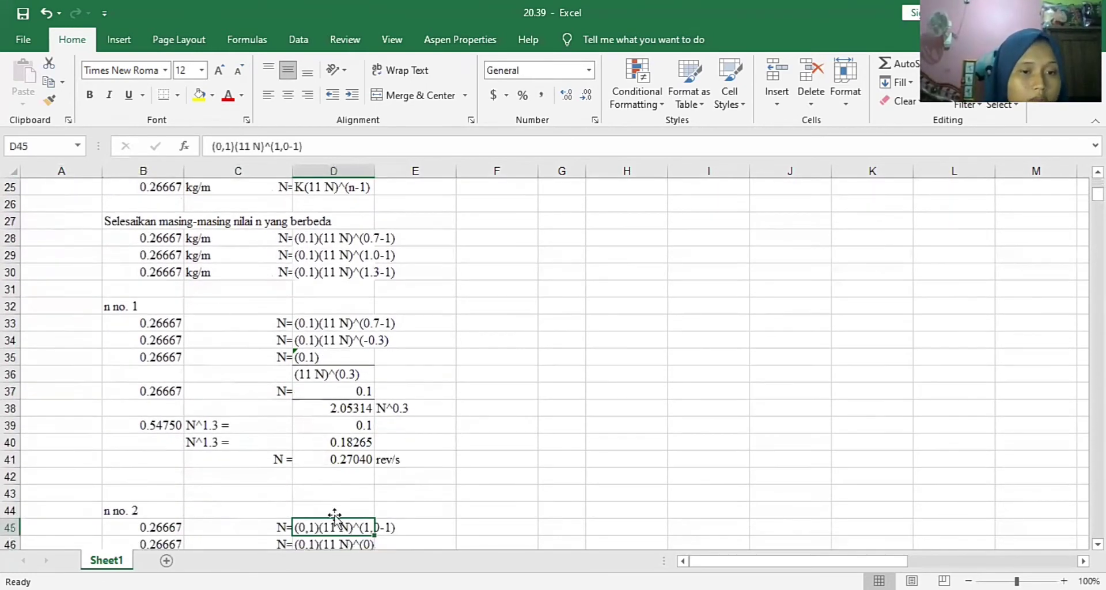
click(289, 334)
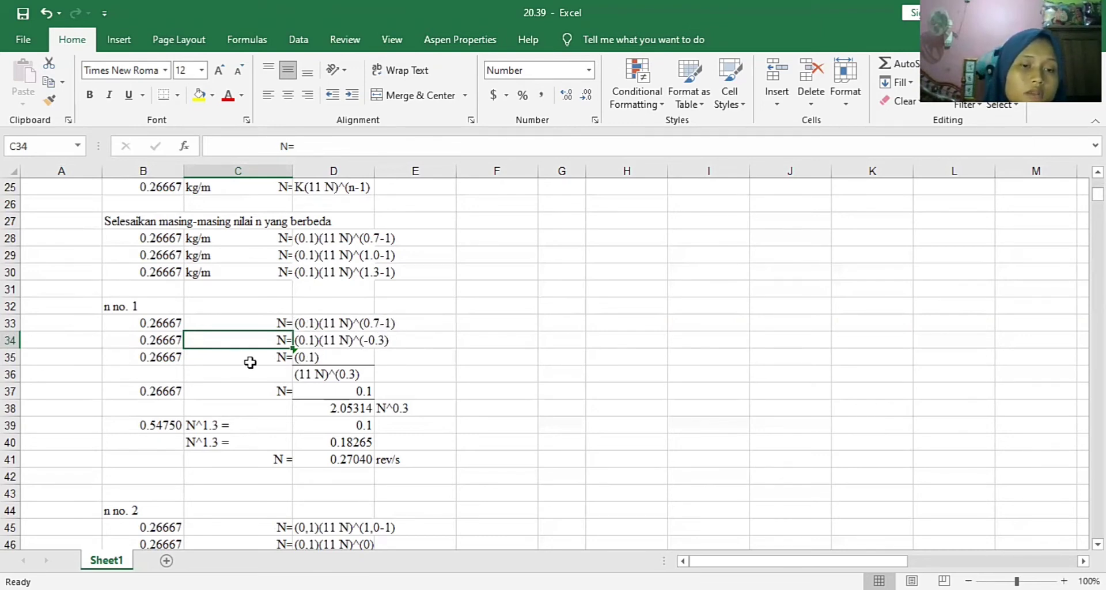
click(177, 359)
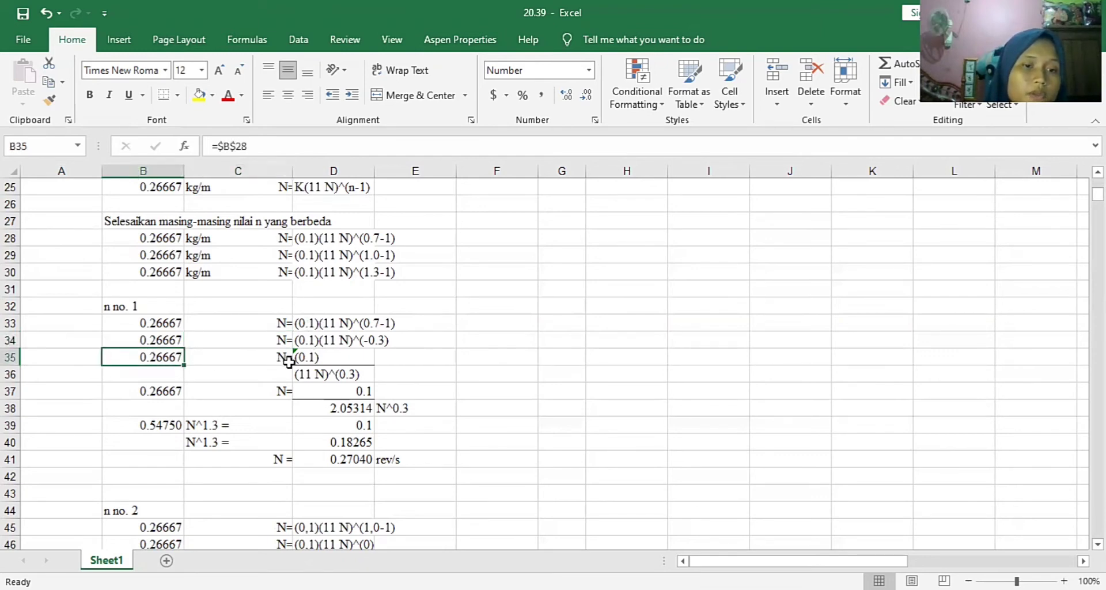
click(321, 360)
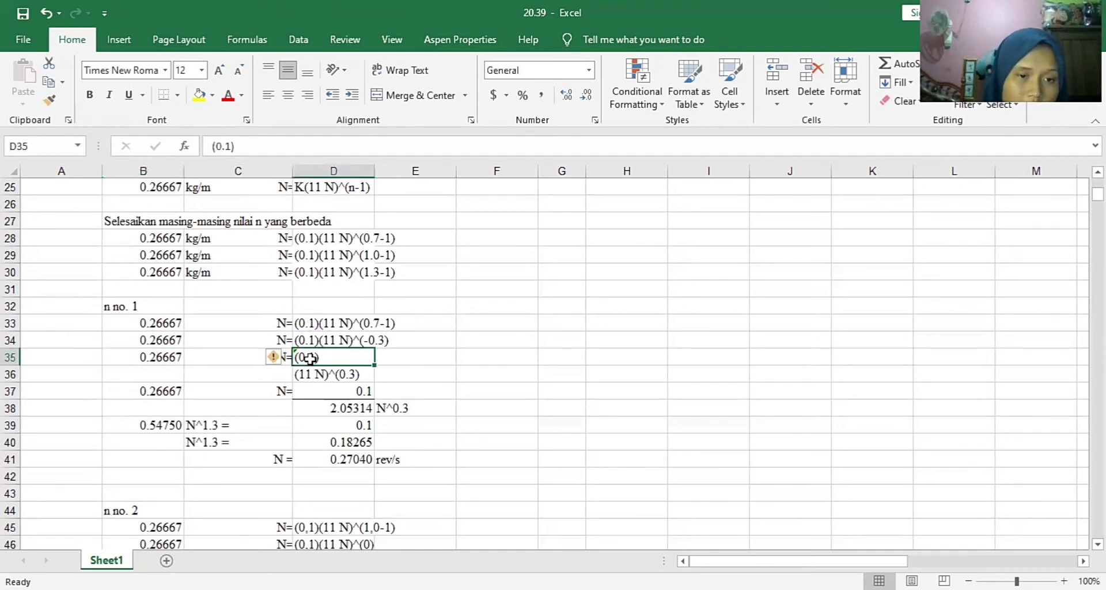
click(324, 375)
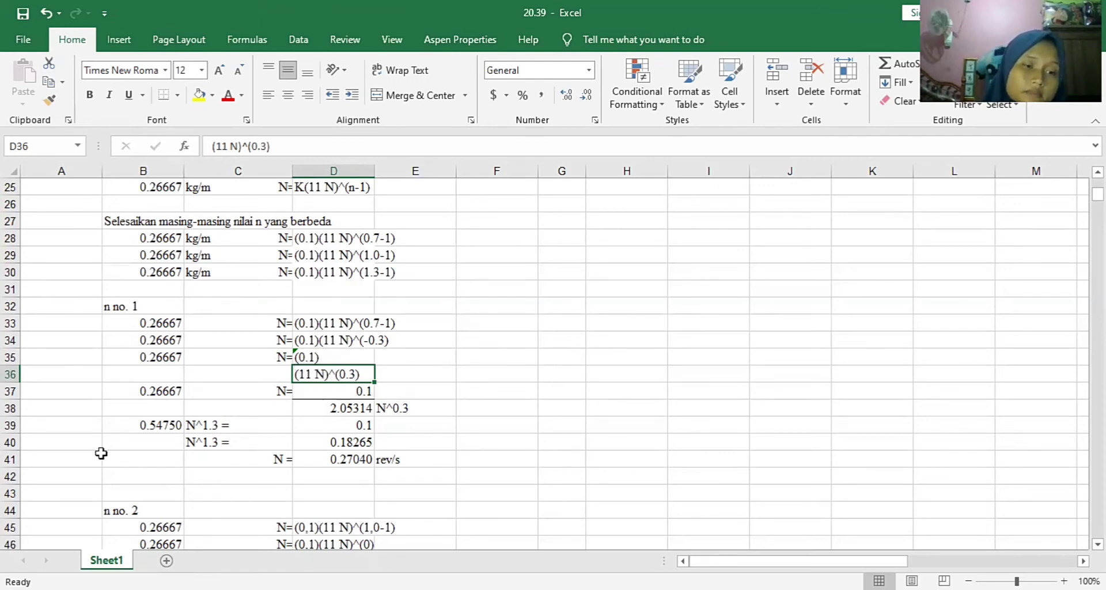
Inspect the fraction in rows 37–38, including the coefficient, numerator and evaluated denominator with N^0.3, and its carry-over to D39.
click(148, 391)
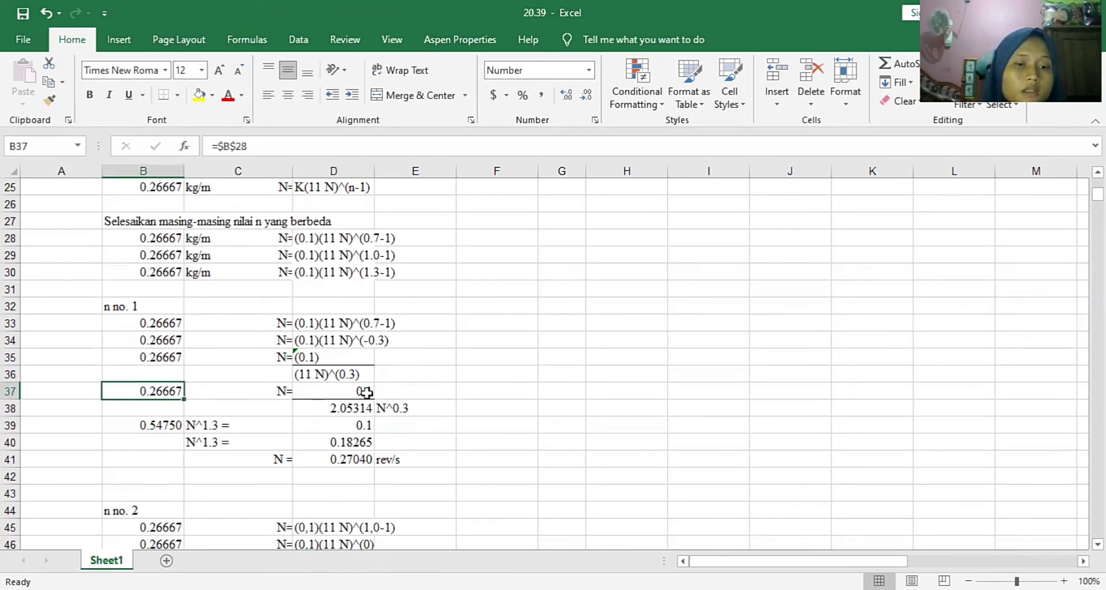
click(366, 393)
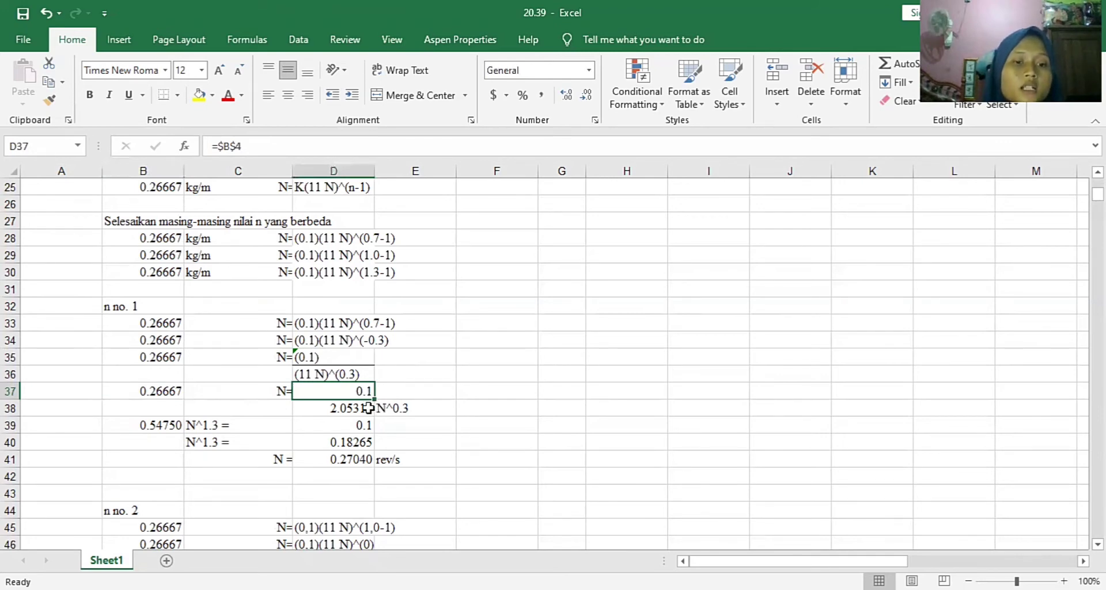
click(368, 408)
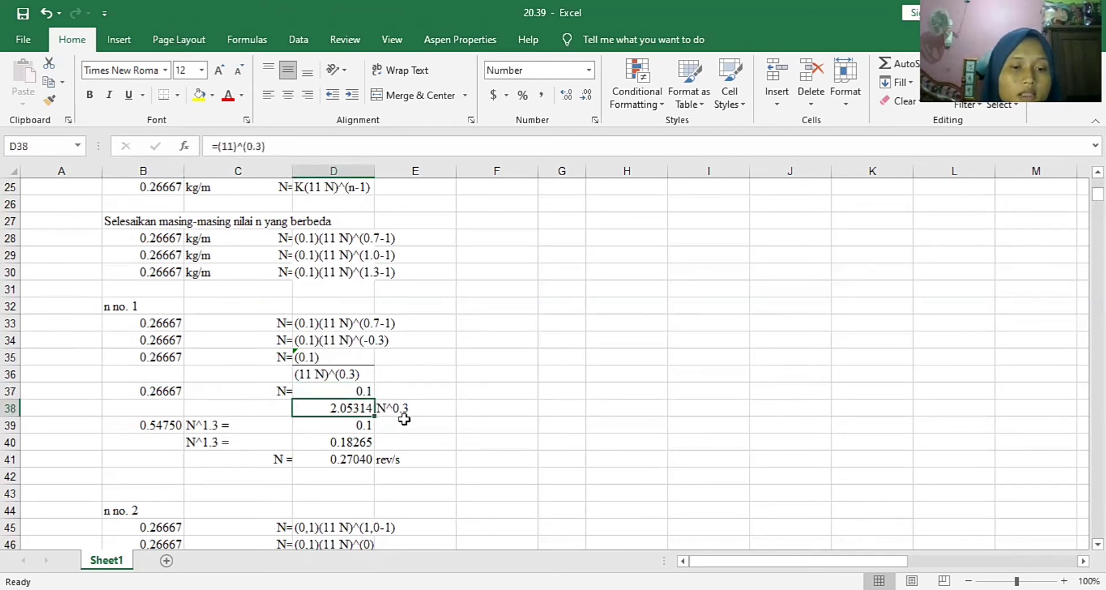
click(392, 409)
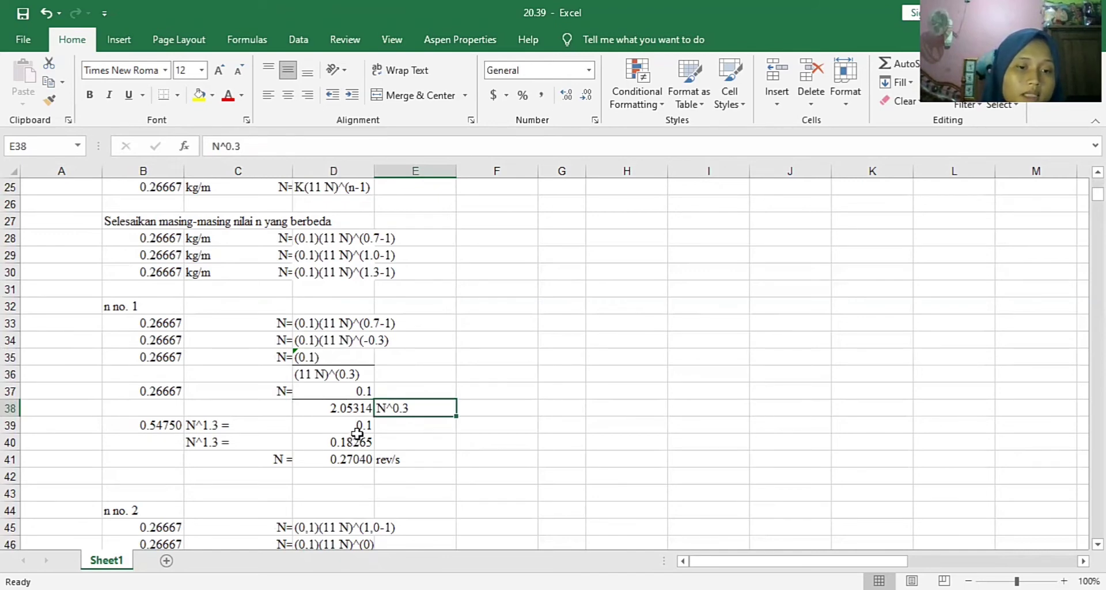
click(360, 429)
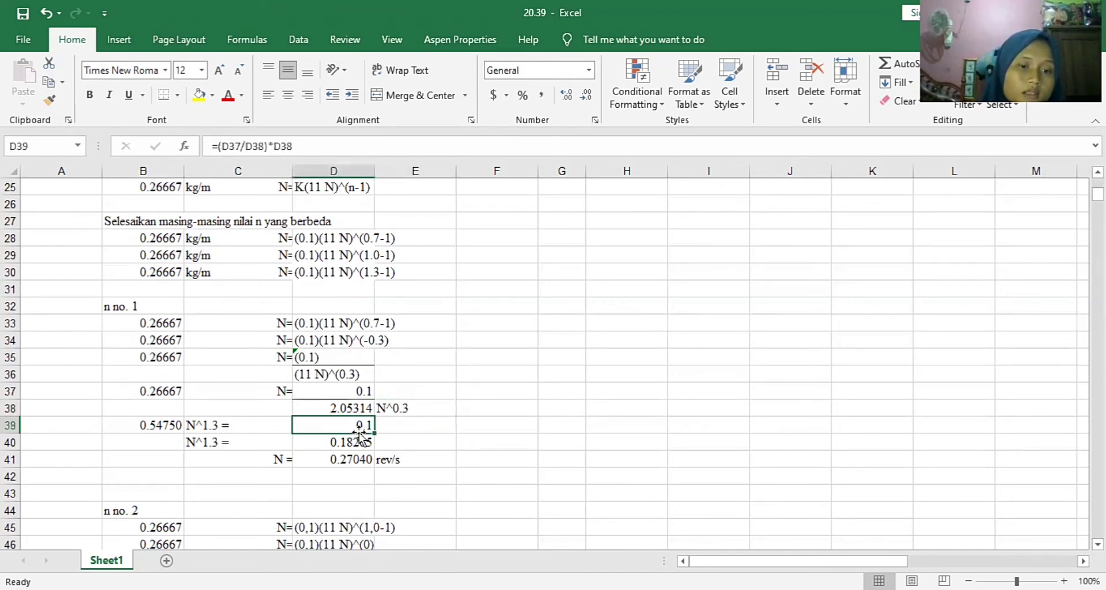
Trace how the N^1.3 coefficient in B39 is computed from B37 and D38, and check both sides of row 39's equation.
click(183, 425)
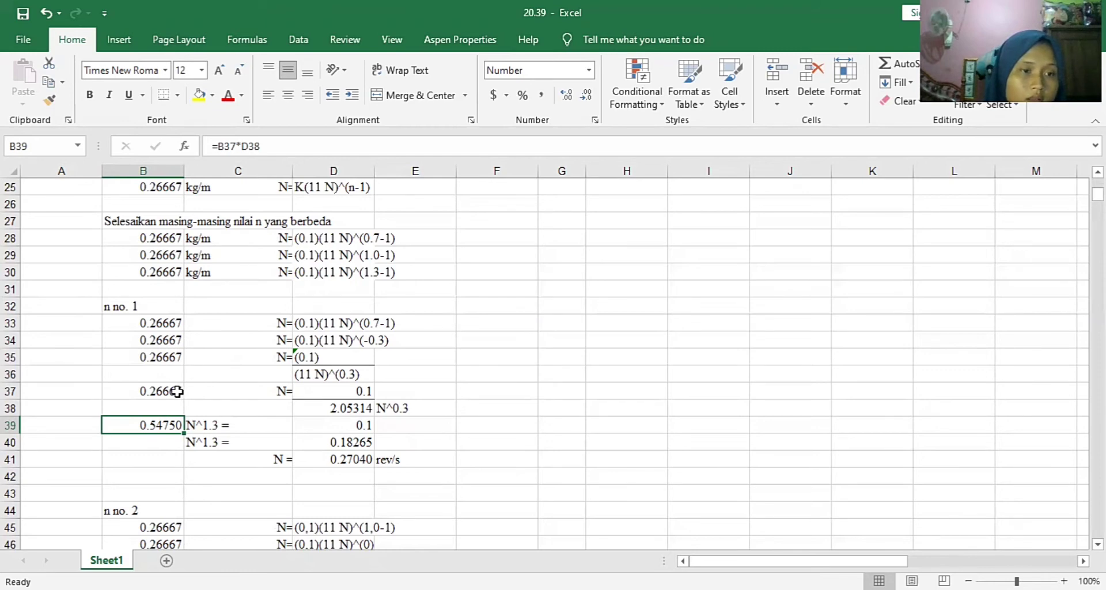
click(369, 409)
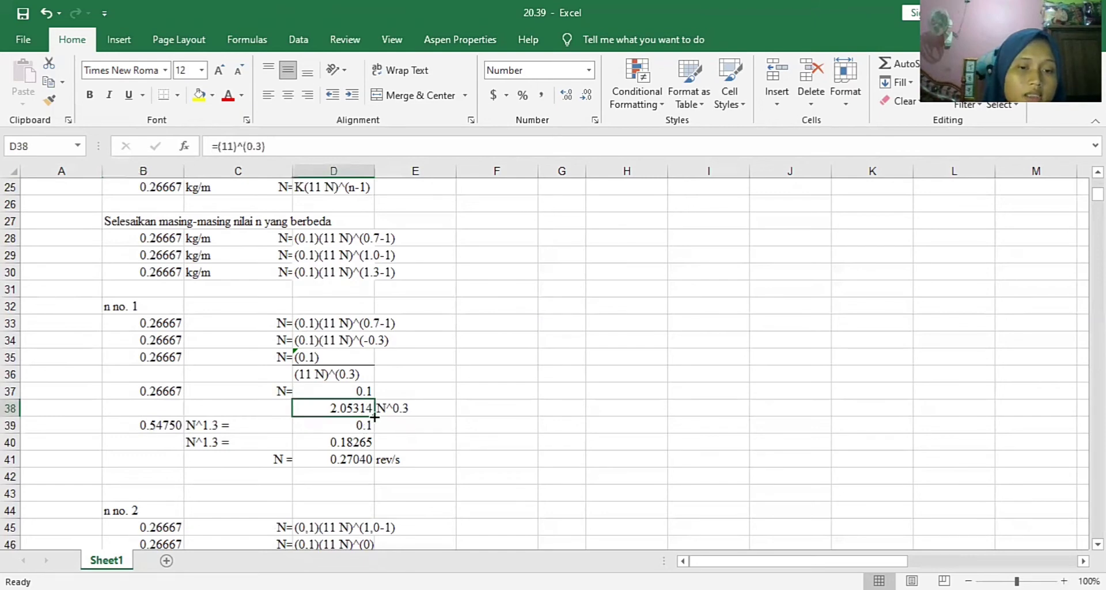
click(161, 443)
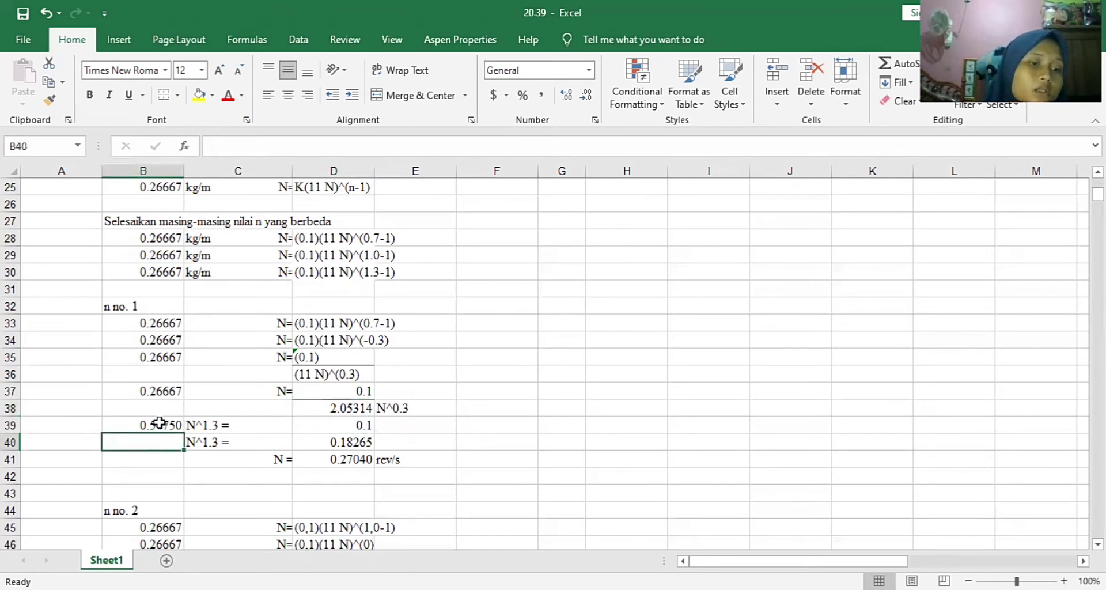
click(157, 425)
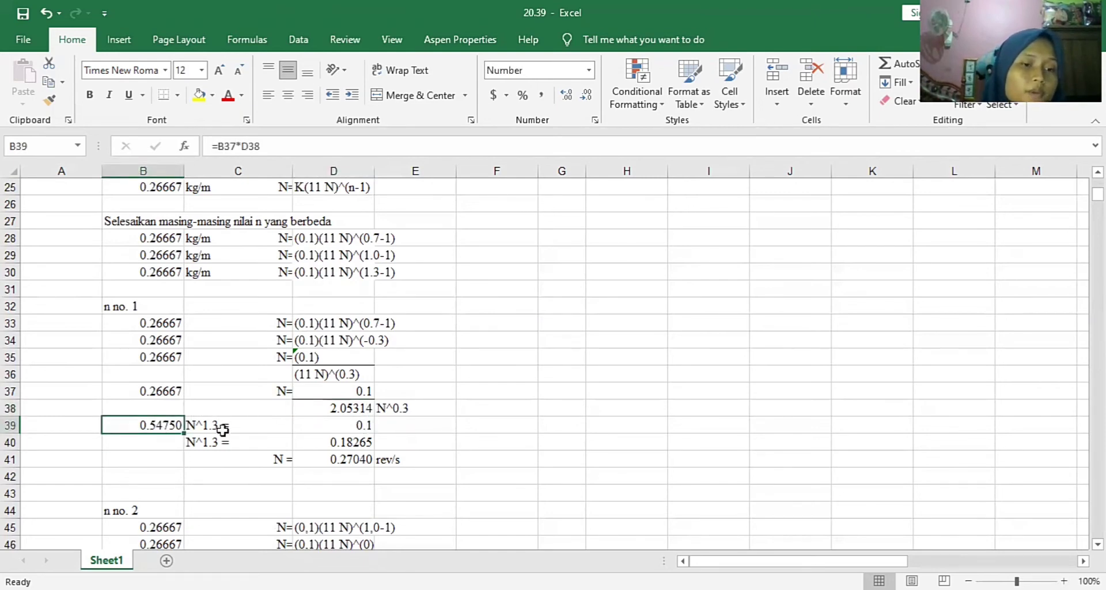
click(218, 429)
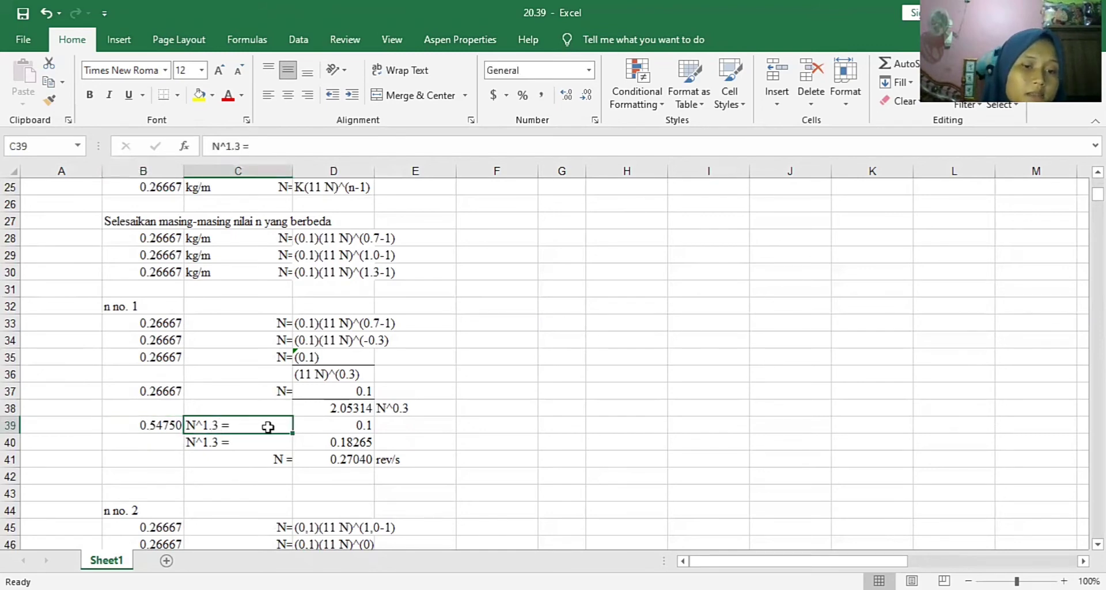
click(352, 429)
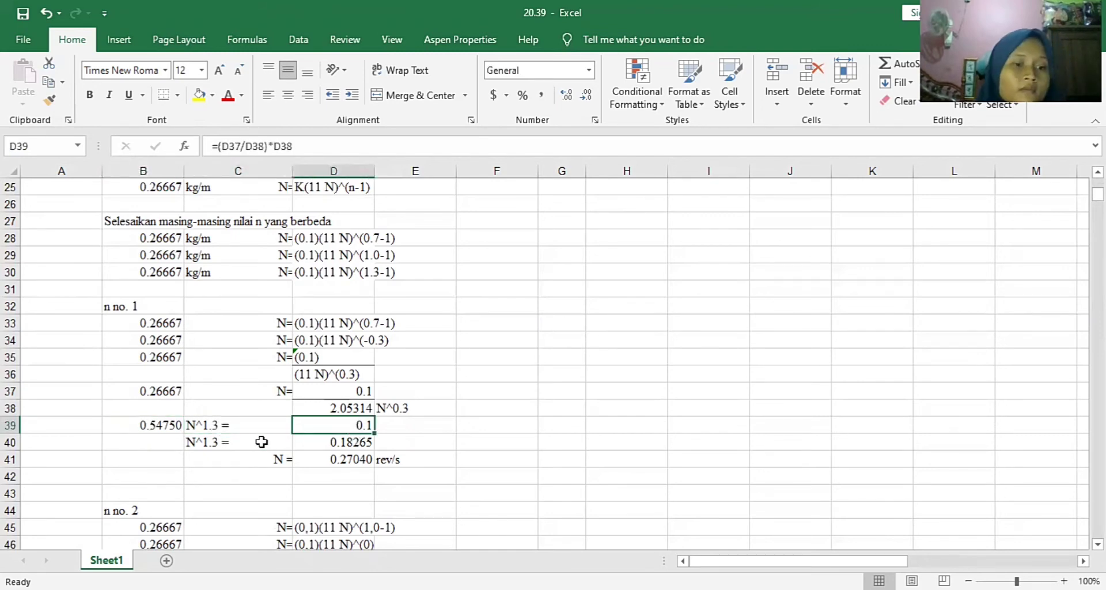
Inspect the division of D39 by B39 that isolates N^1.3 in row 40 and the root formula for N in D41.
click(222, 442)
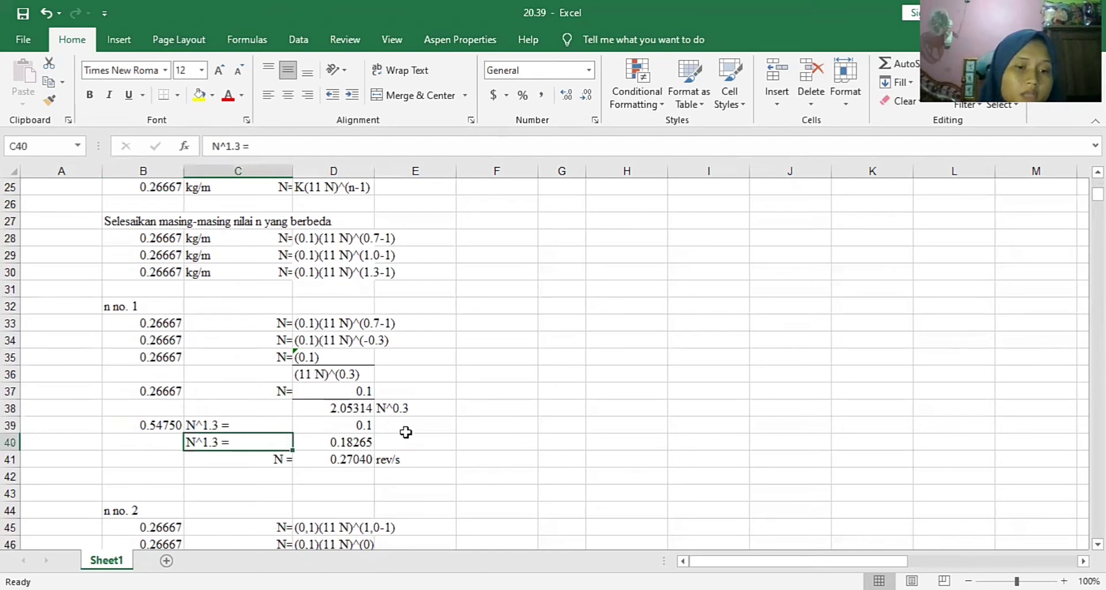
click(365, 443)
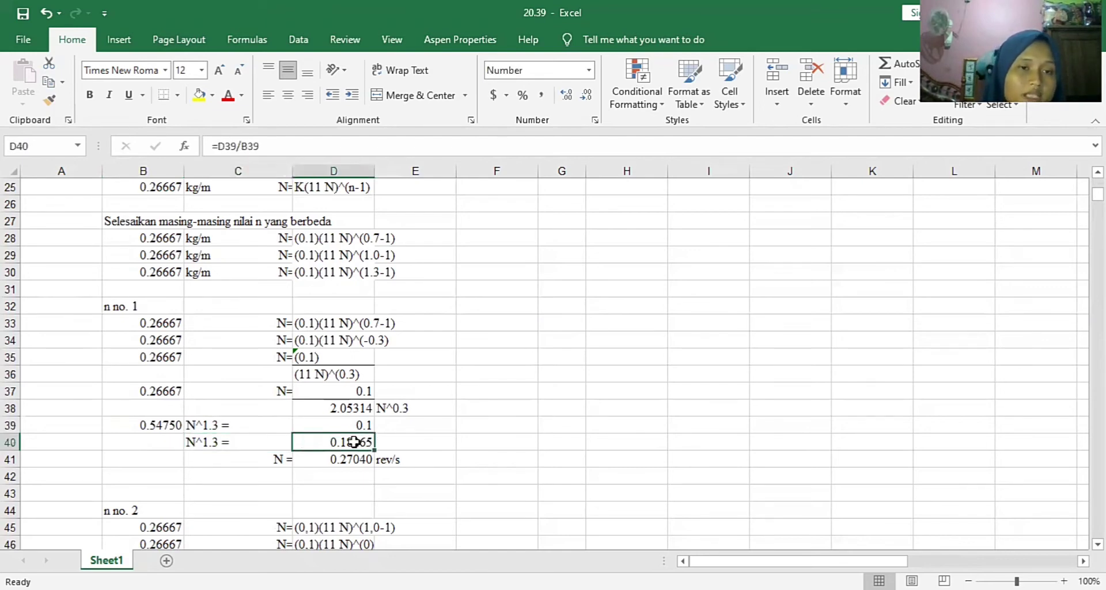
click(155, 427)
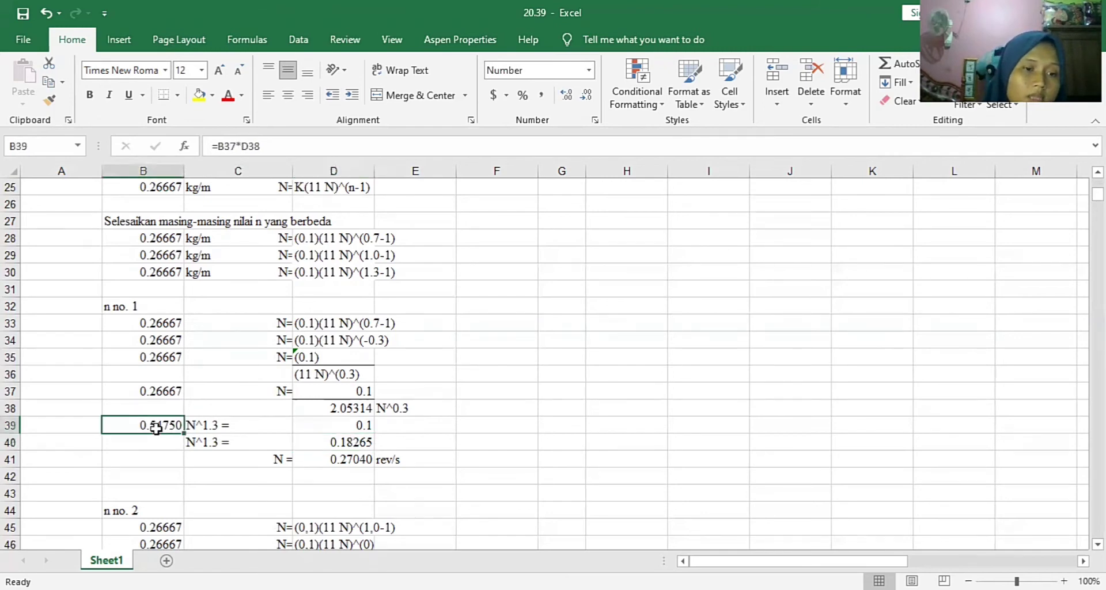
click(340, 426)
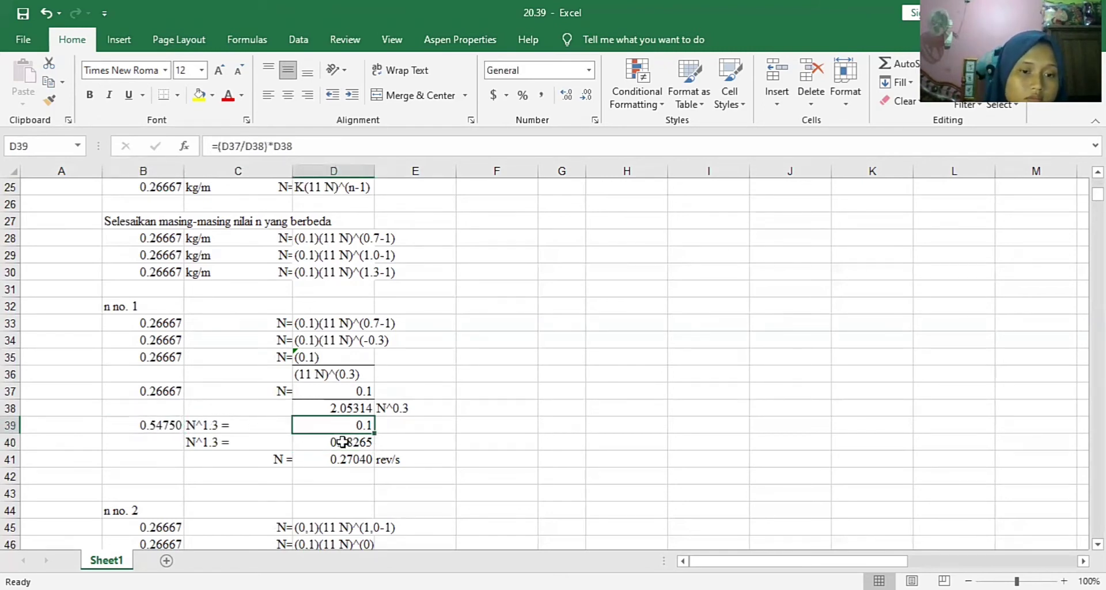
click(343, 441)
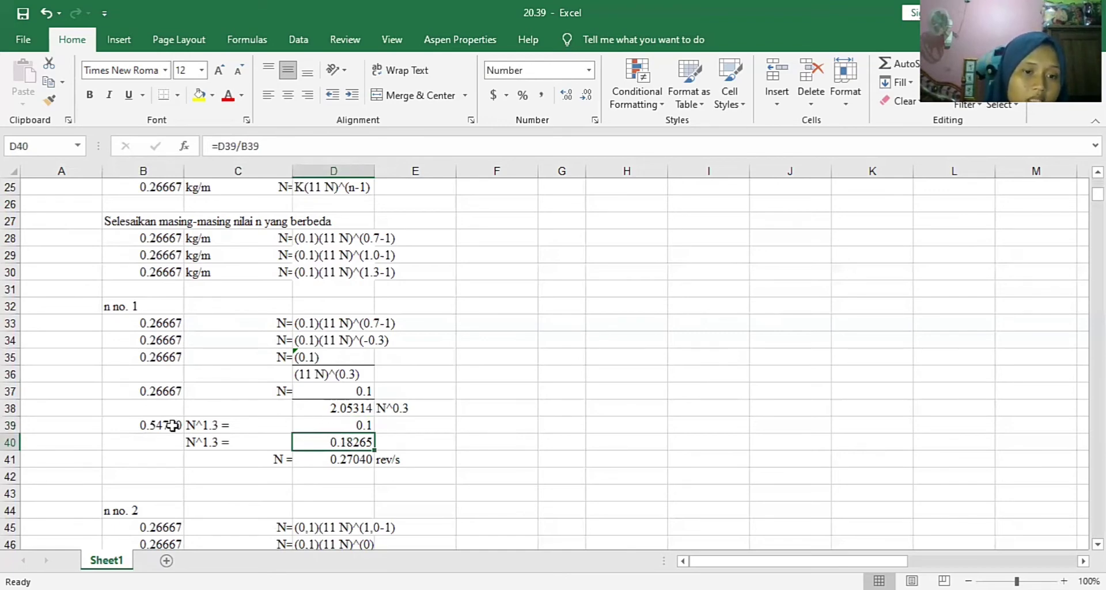
click(346, 463)
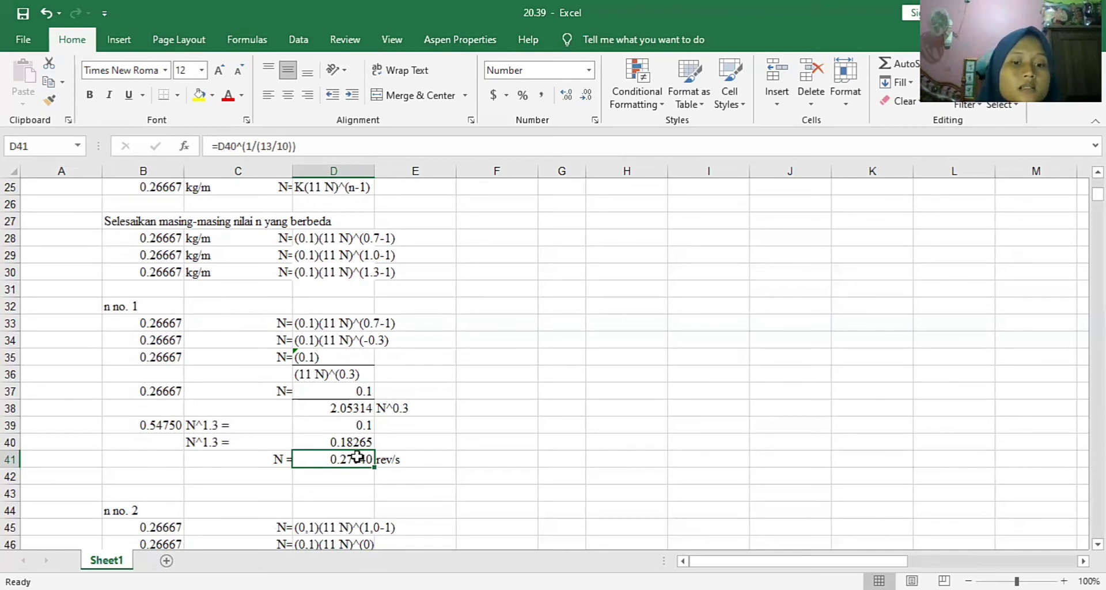
Examine the "n no. 2" section's starting equation in row 45 and its simplification to a zero exponent in row 46.
click(137, 513)
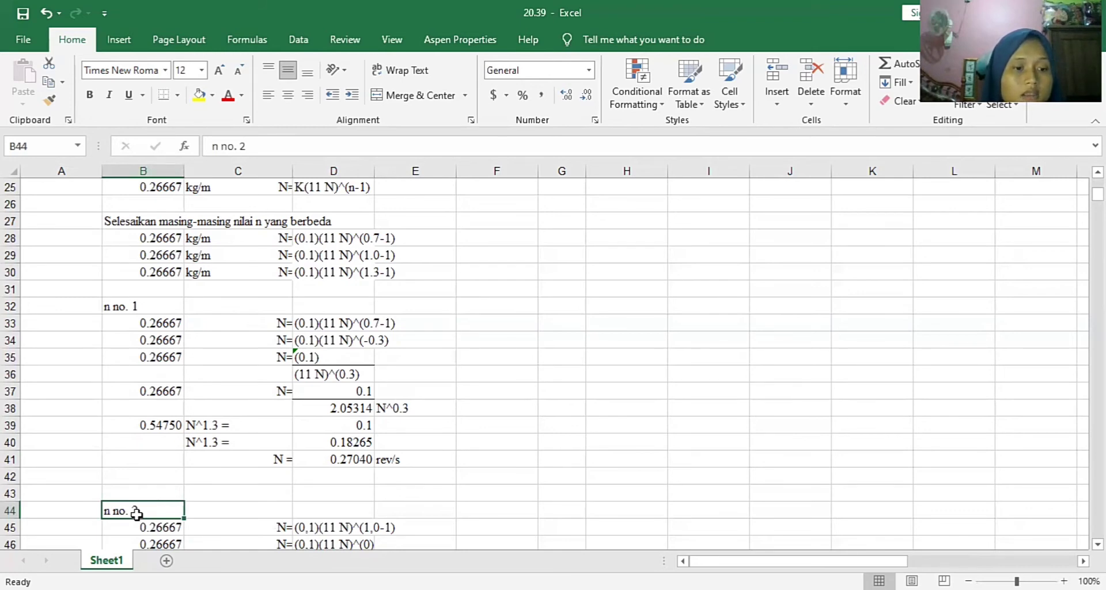
key(Down)
key(Down)
key(Down)
key(Down)
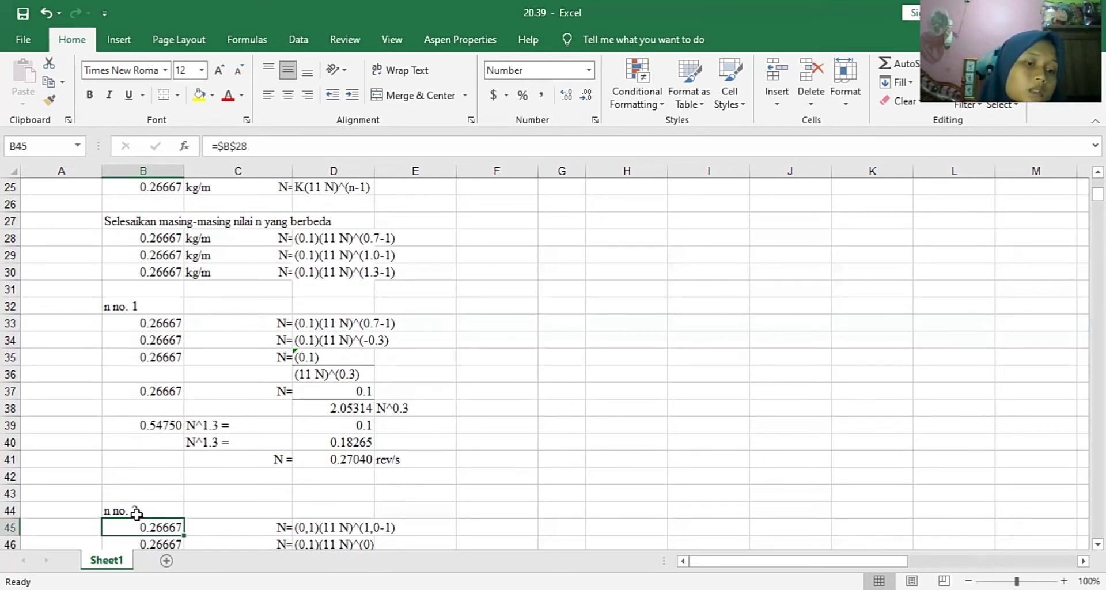
key(Down)
key(Down)
key(Down)
key(Down)
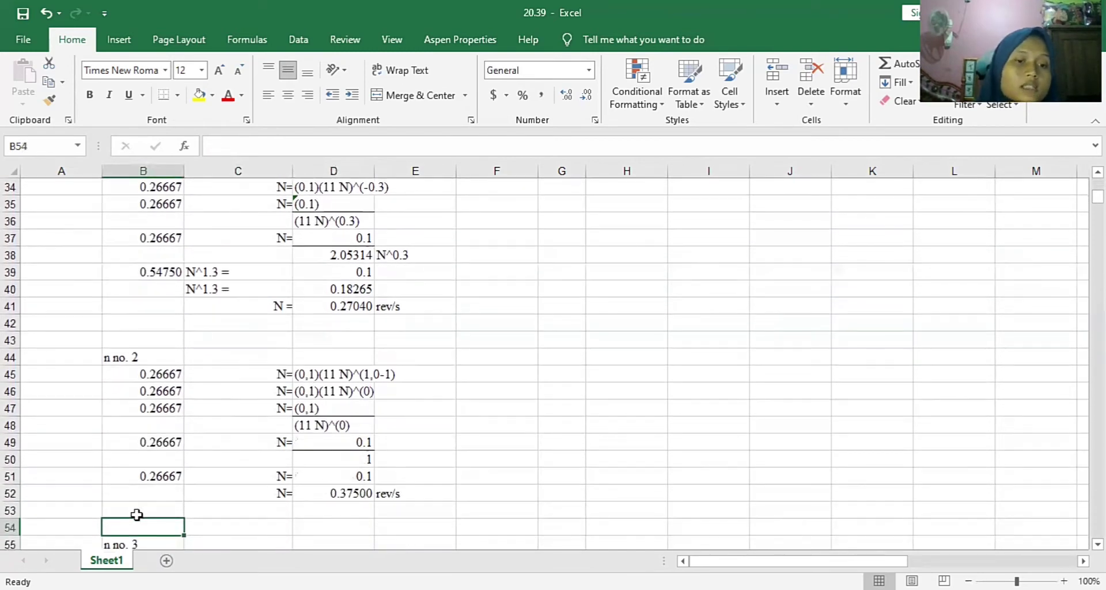
click(172, 376)
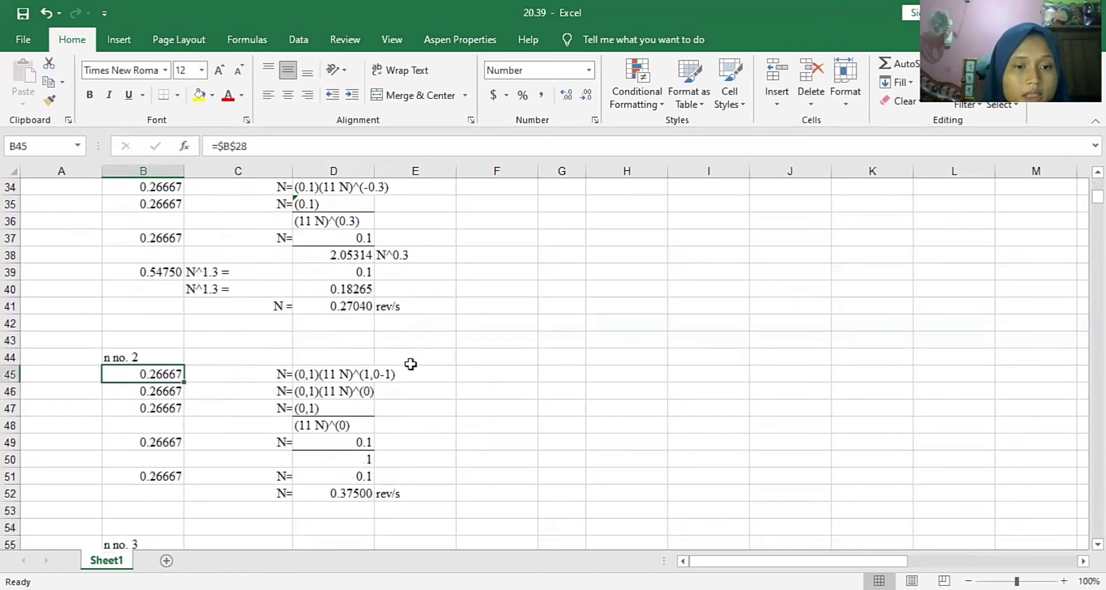
click(383, 373)
click(356, 373)
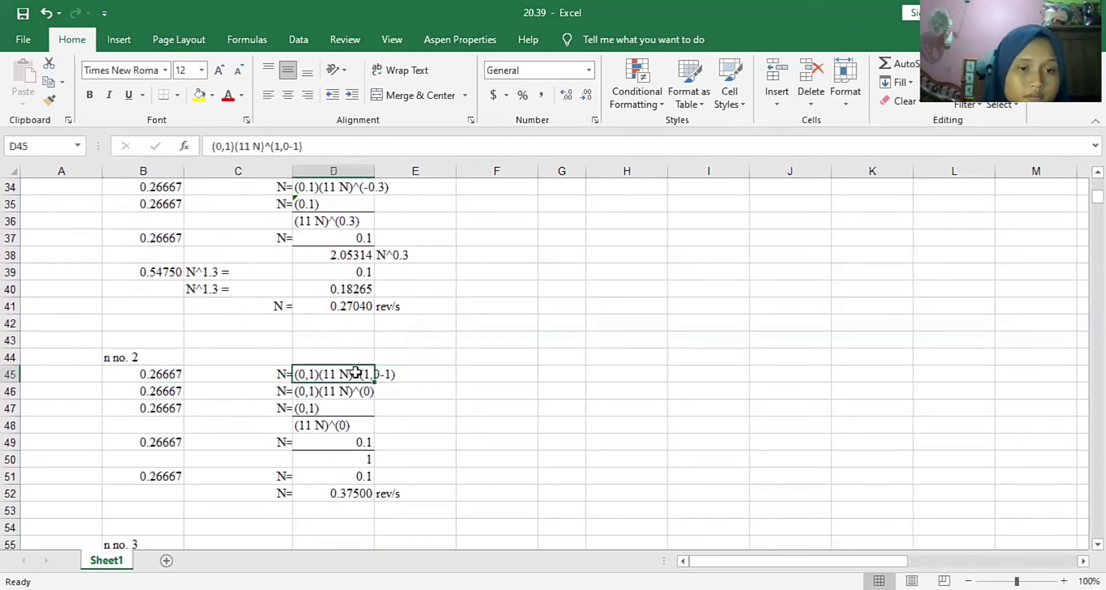
click(161, 376)
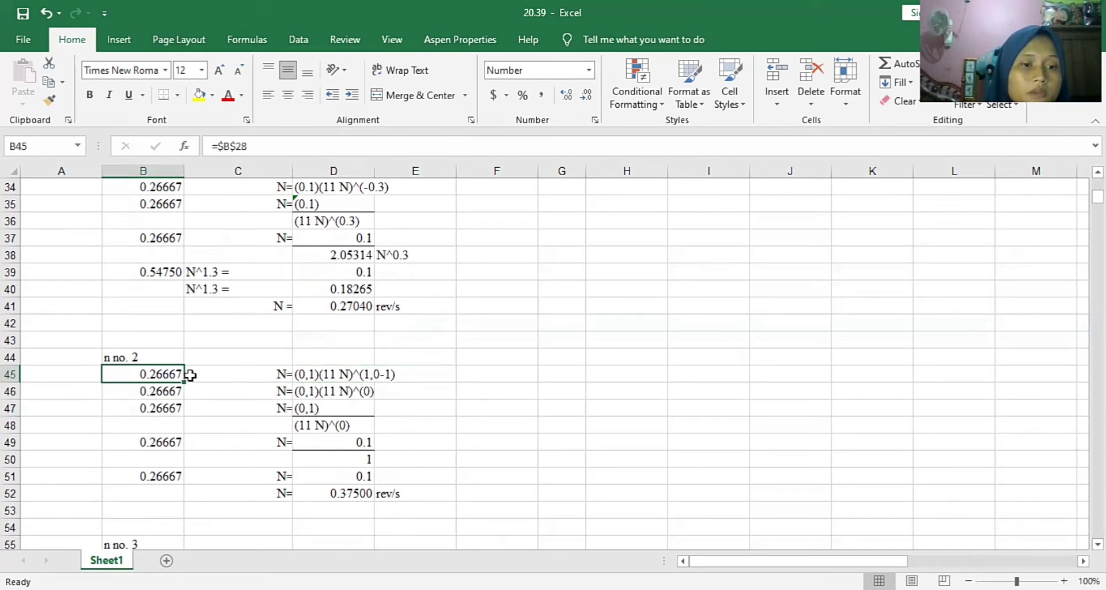
click(312, 373)
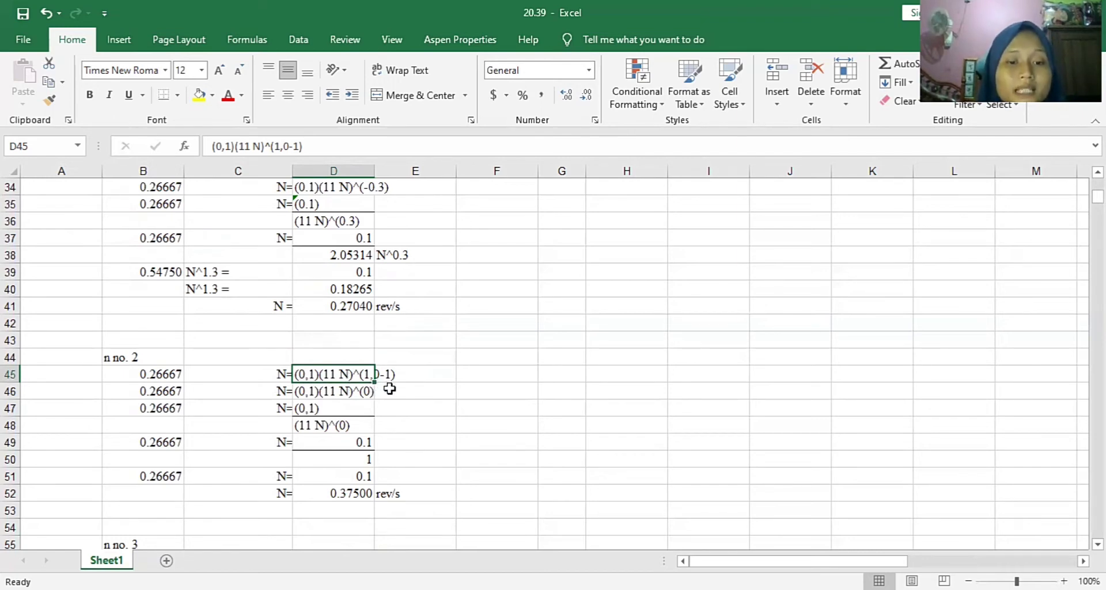
click(322, 398)
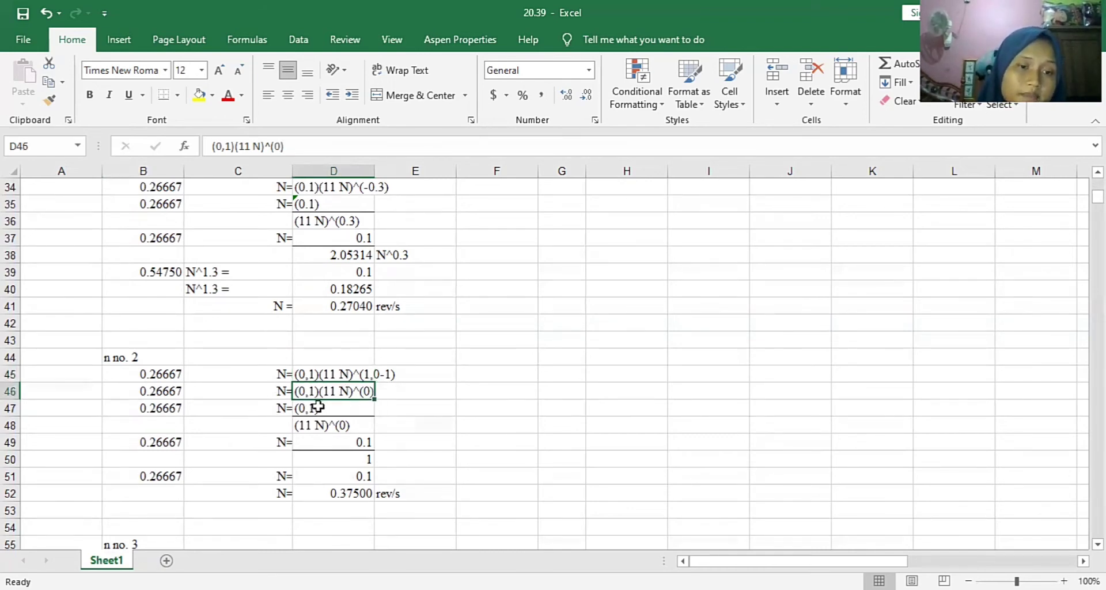
Examine the fraction in rows 47–48 of the "n no. 2" section and its evaluated numerator and denominator in D49 and D50.
click(177, 410)
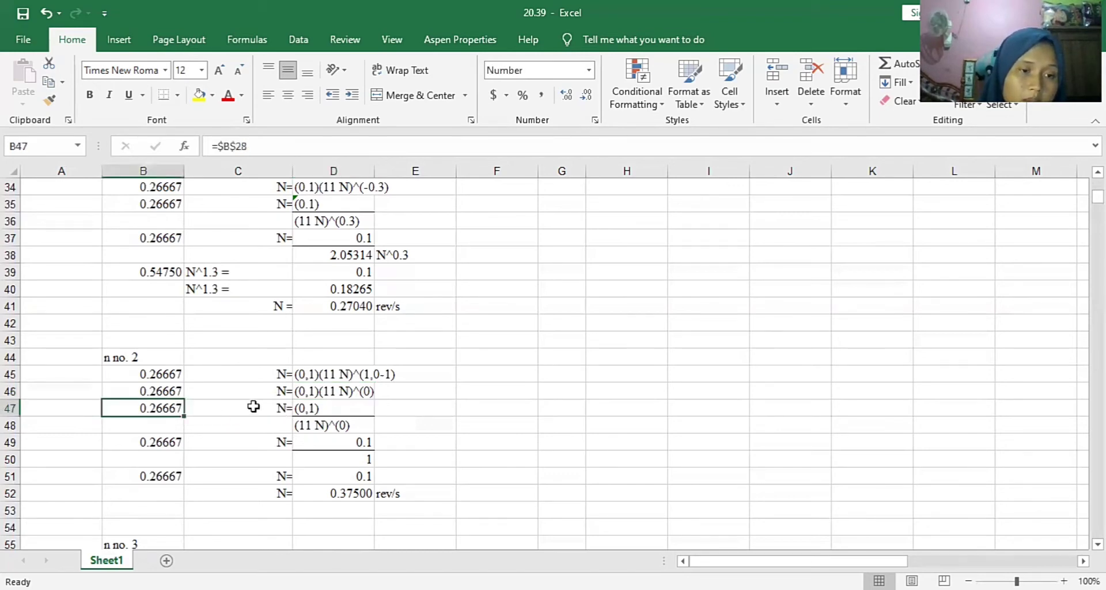
click(308, 409)
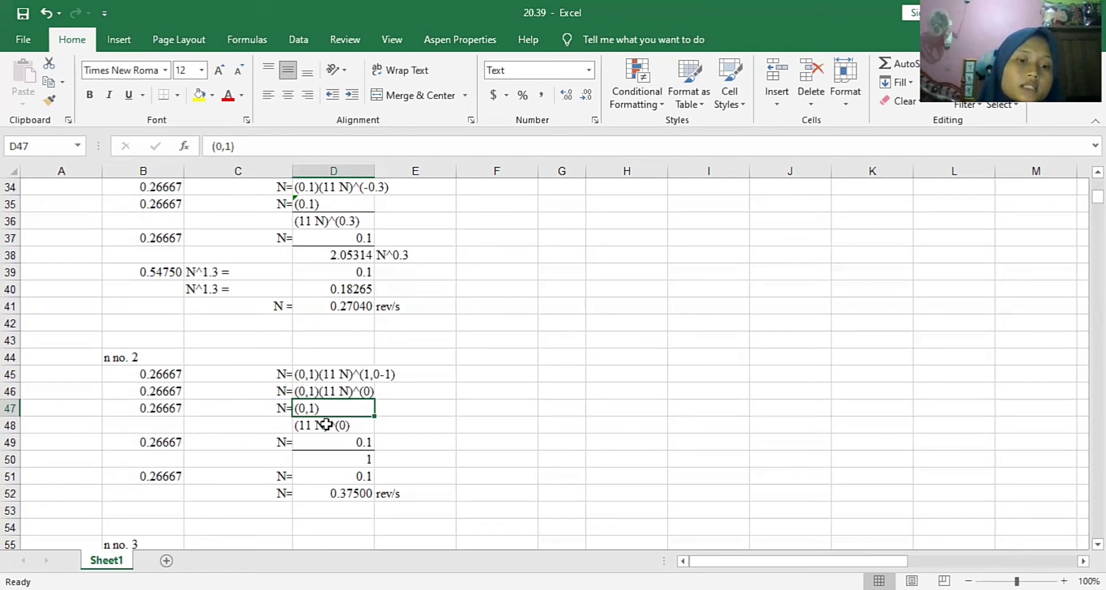
click(328, 425)
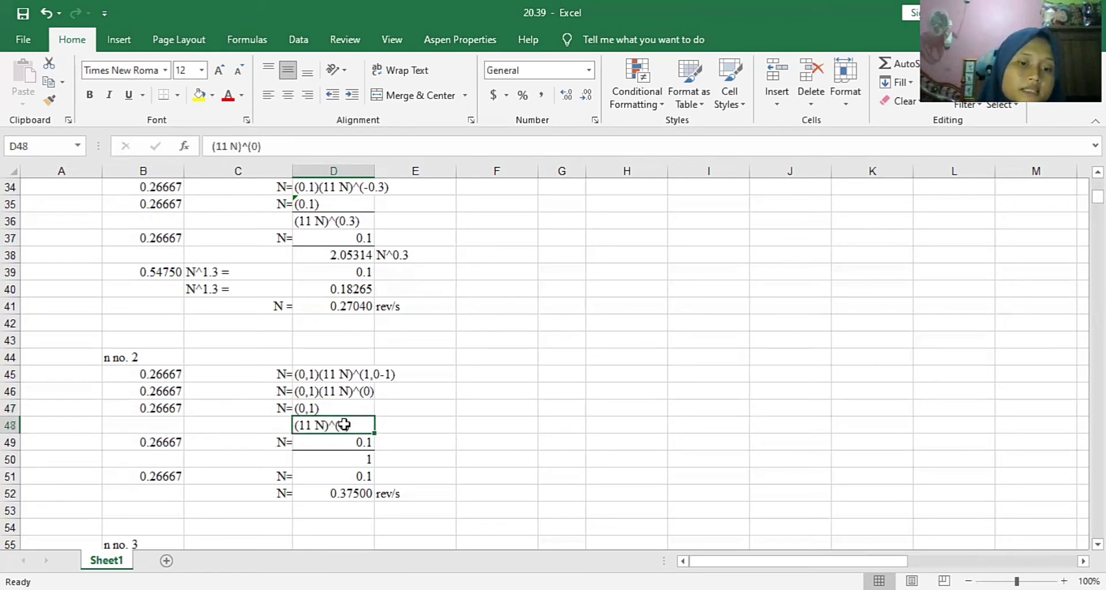
click(302, 444)
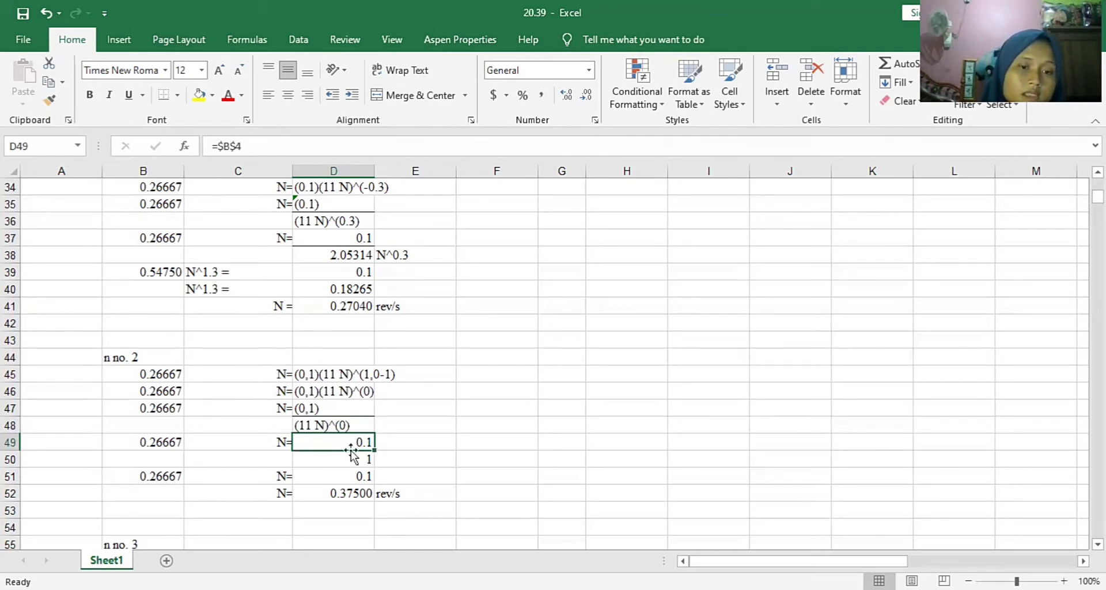
click(309, 423)
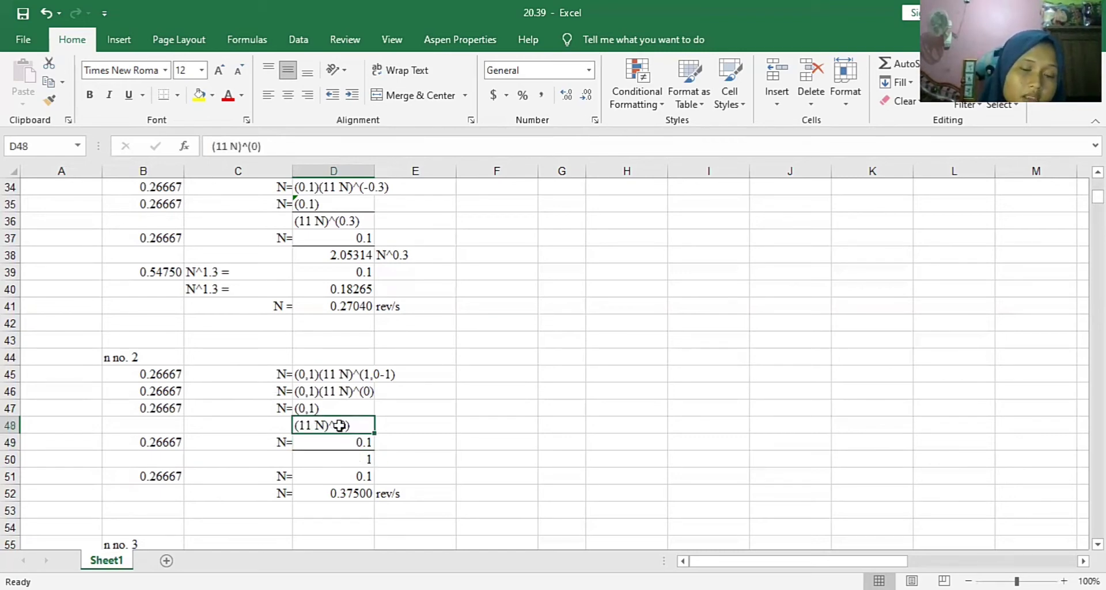
click(364, 461)
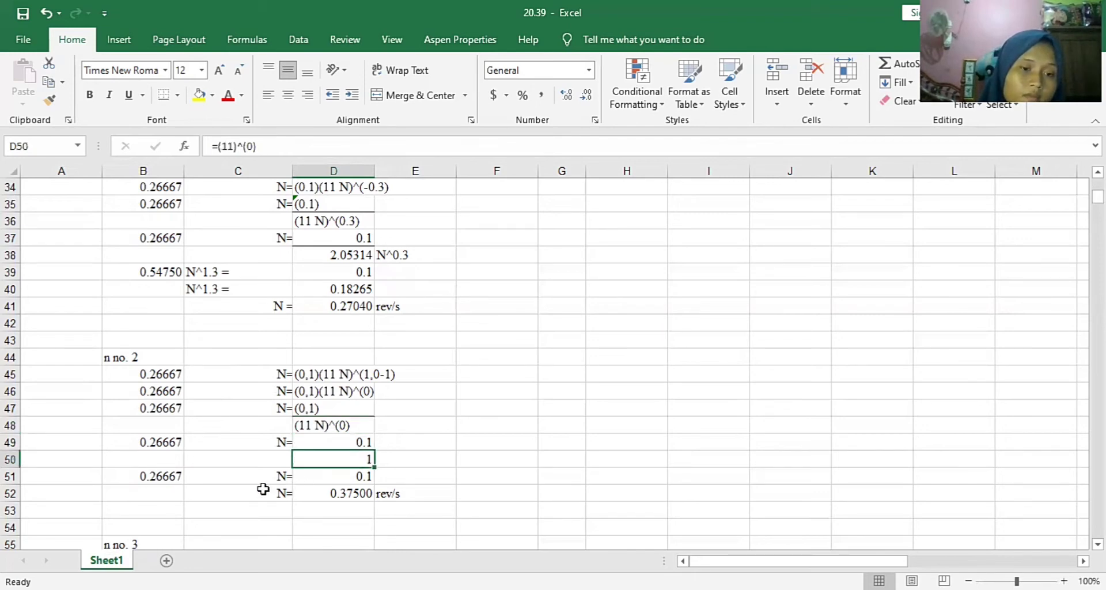
Inspect both sides of row 51's equation and the division of D51 by B51 that gives N in D52.
click(278, 479)
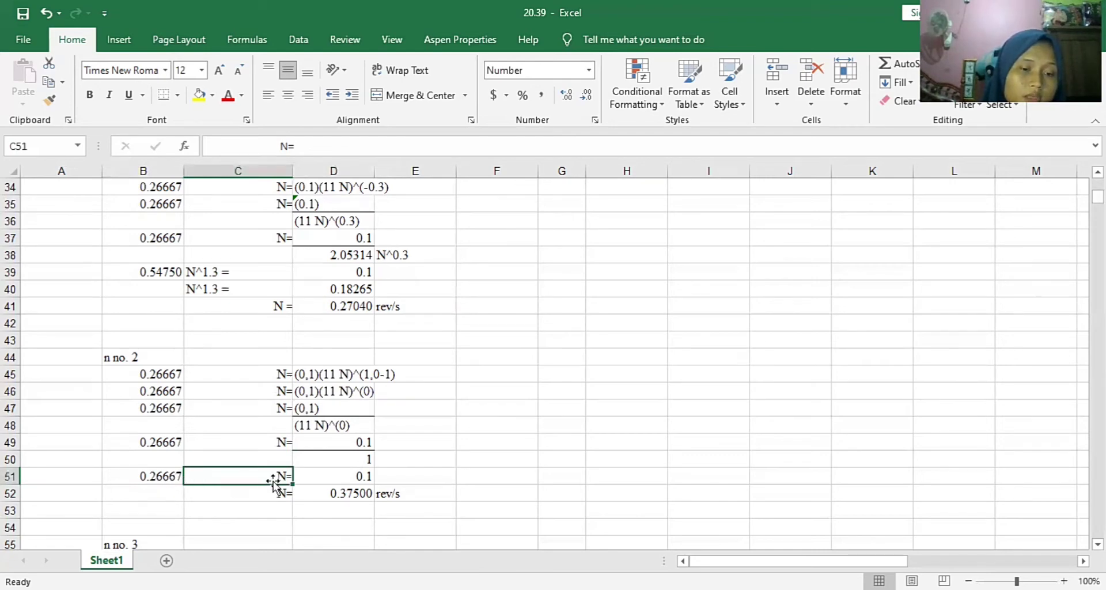
click(333, 481)
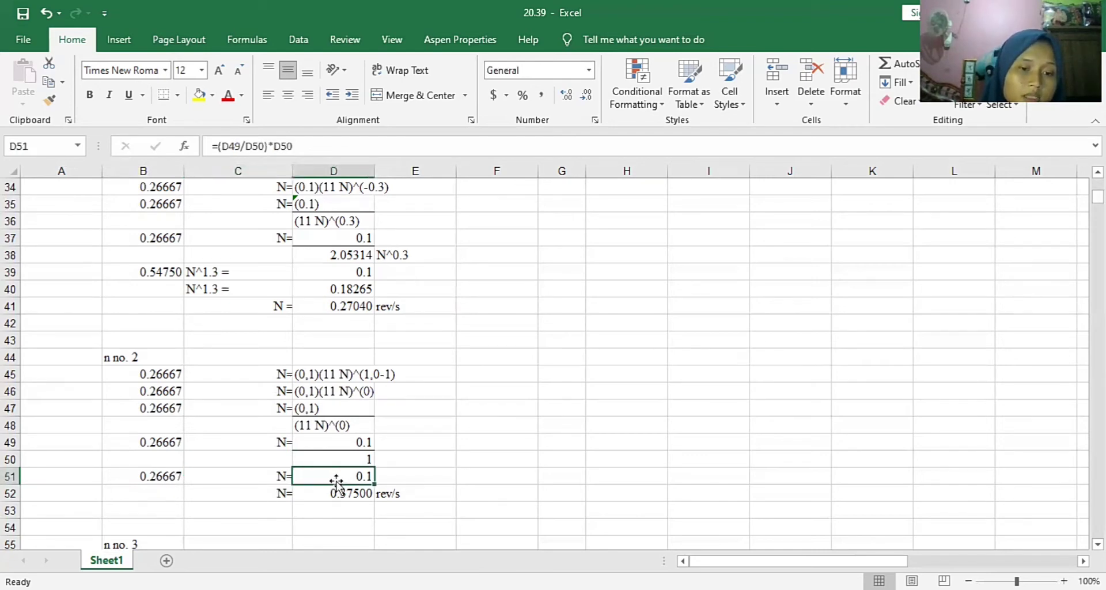
click(338, 498)
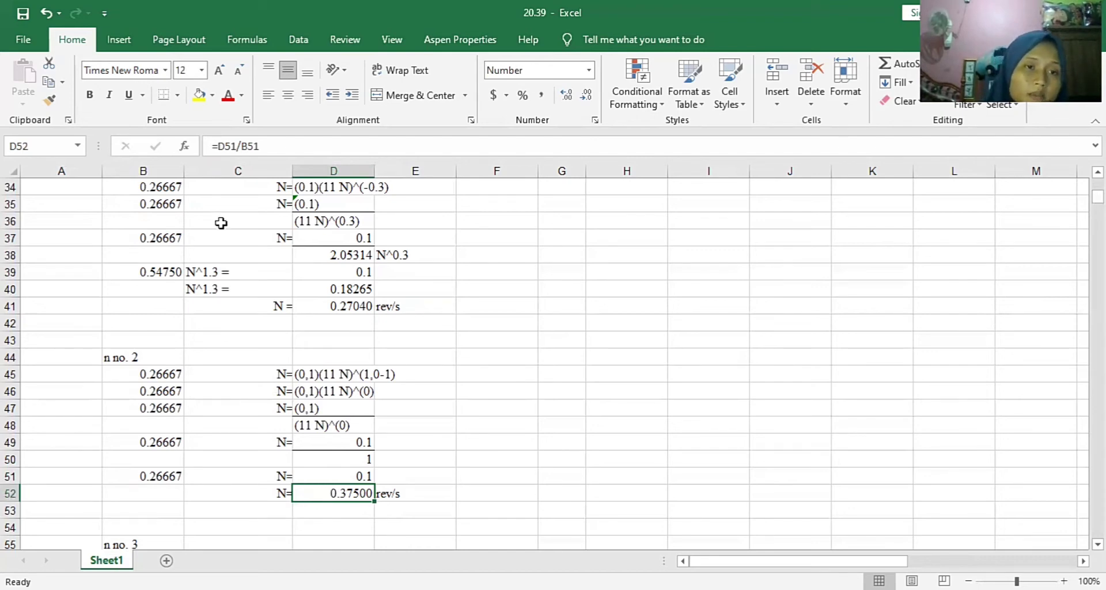
click(333, 474)
click(174, 479)
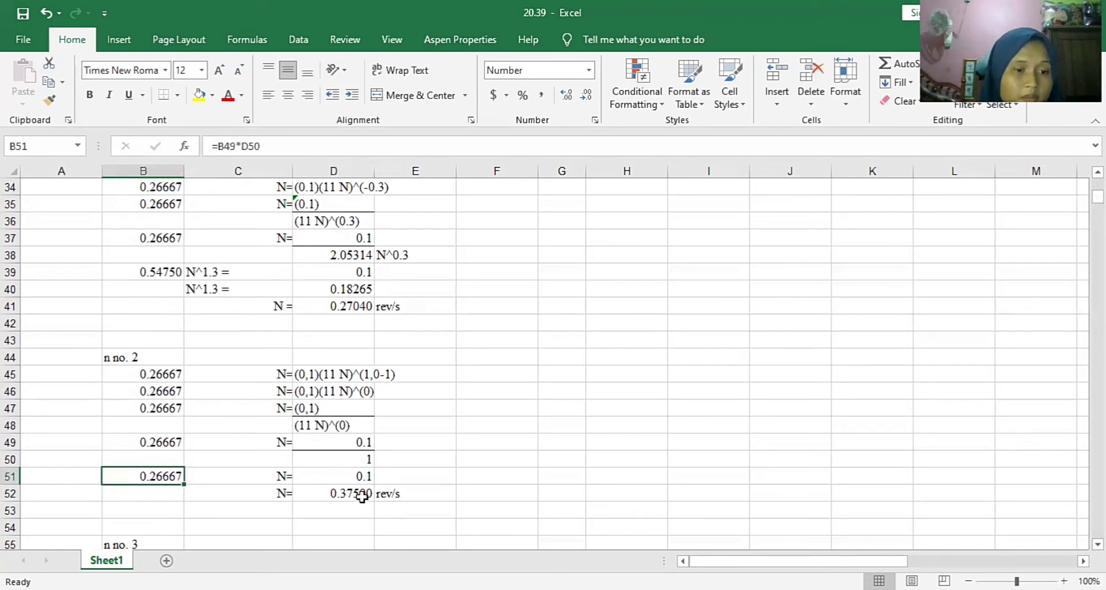
click(370, 498)
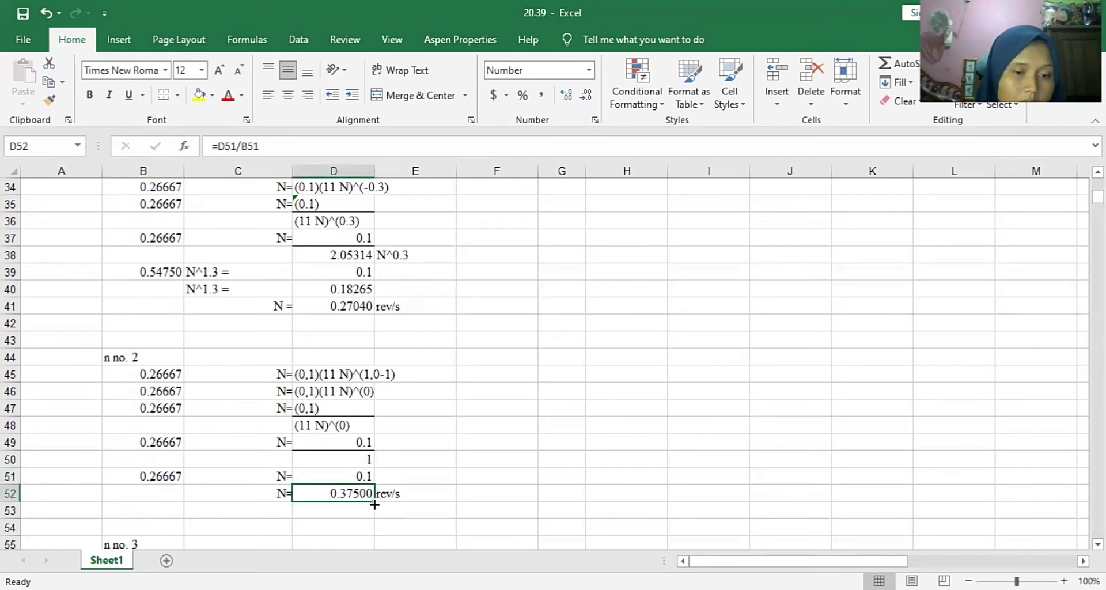
Go to the "n no. 3" section and examine its starting equation in row 56 and the simplified exponent in rows 57–58.
click(360, 508)
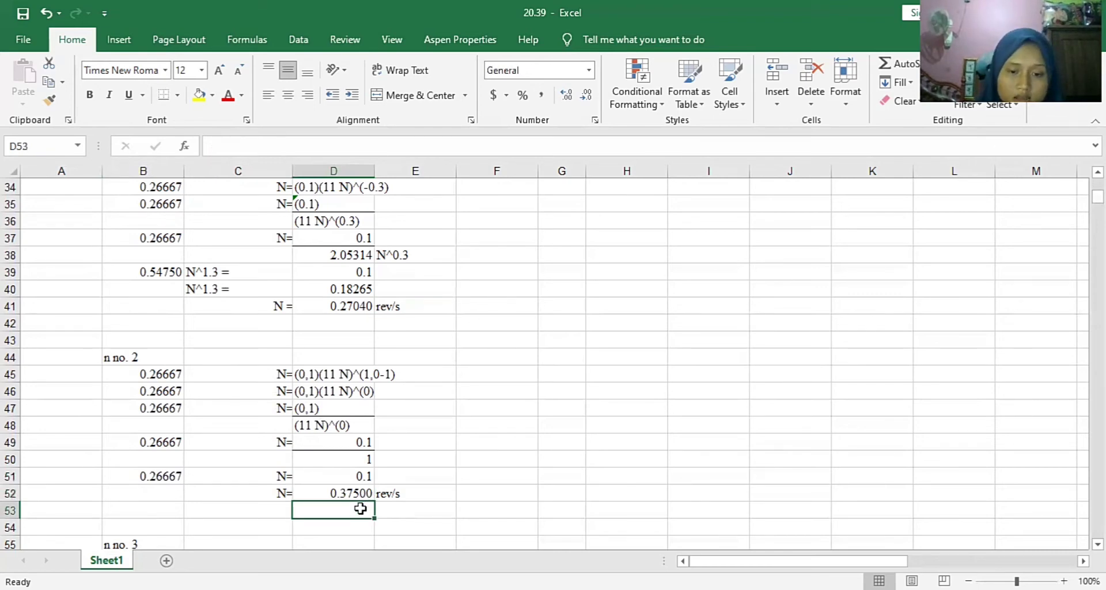
key(Down)
key(Down)
key(Down)
key(Down)
key(Down)
key(Down)
key(Down)
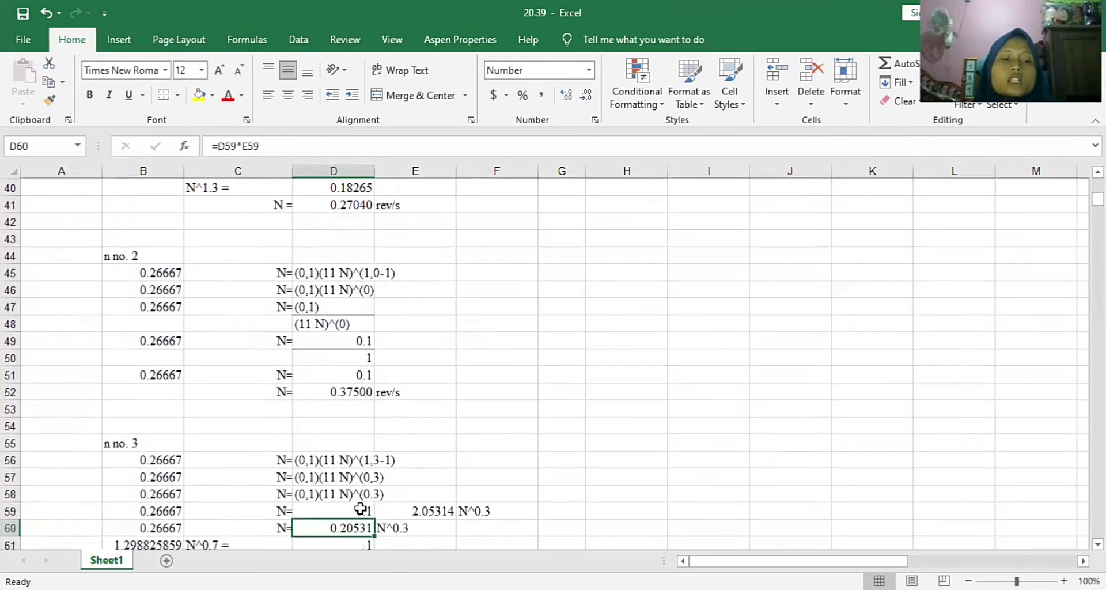
key(Down)
key(Down)
key(Down)
key(Down)
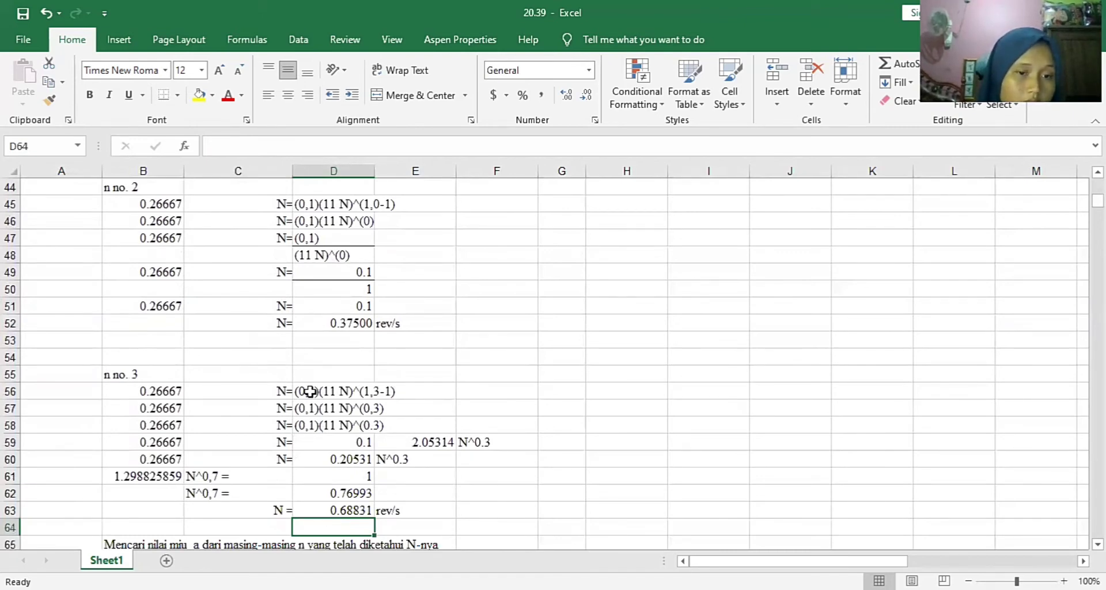
click(310, 391)
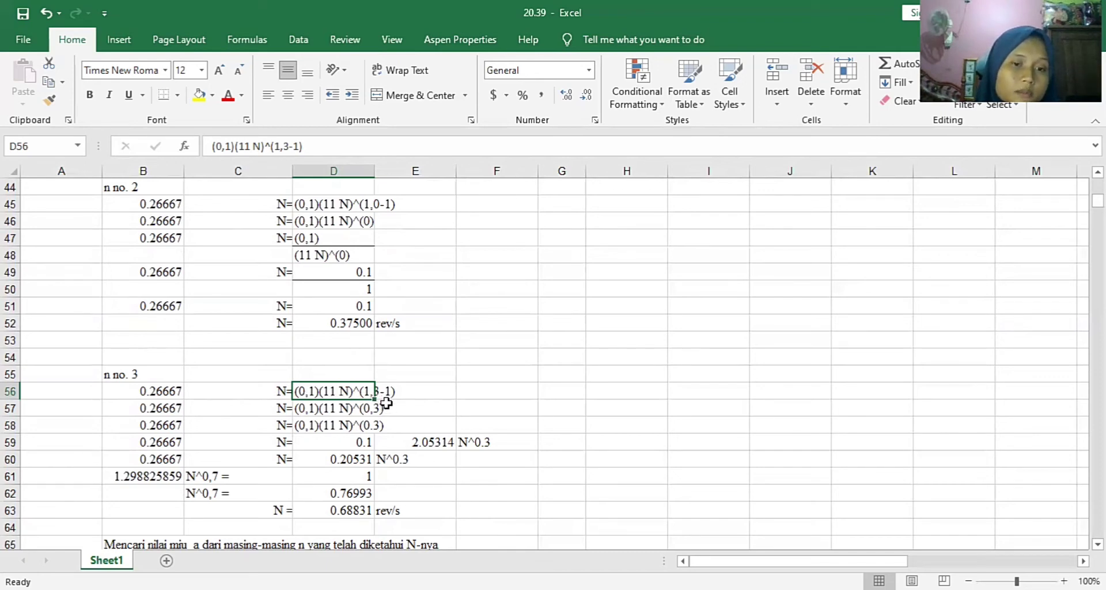
click(335, 409)
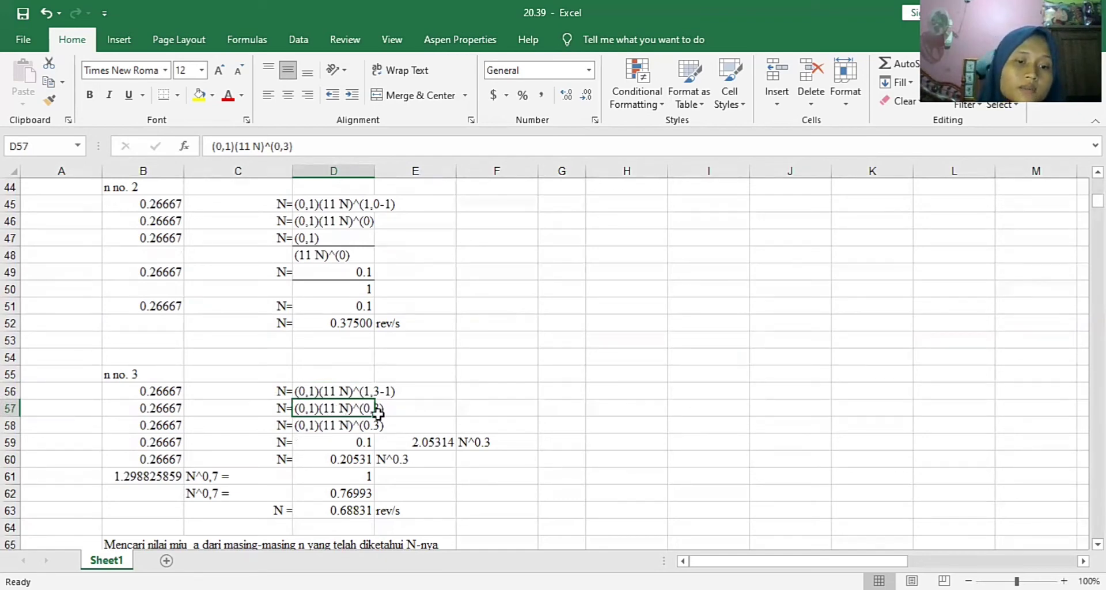
click(364, 425)
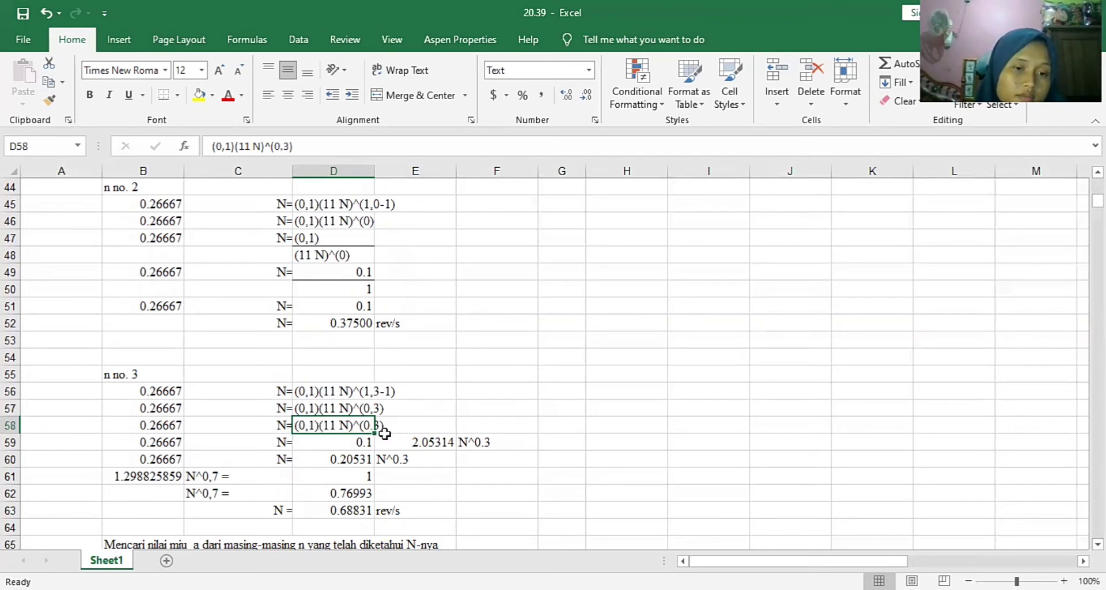
Inspect the separated terms in row 59: the constant in D59, the evaluated power of 11 in E59 and N^0.3.
click(309, 442)
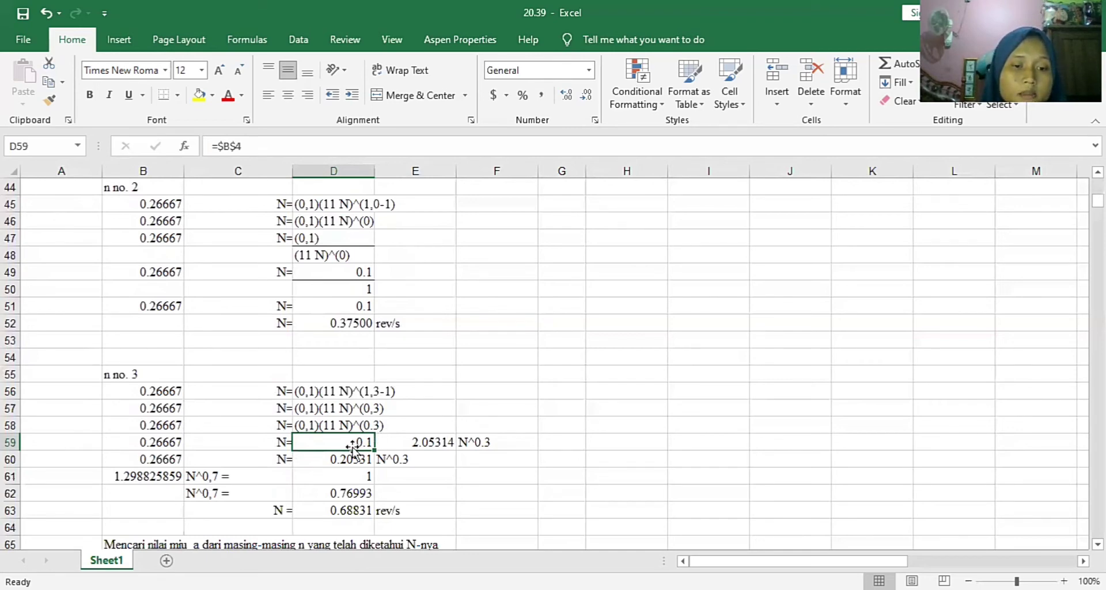
click(407, 443)
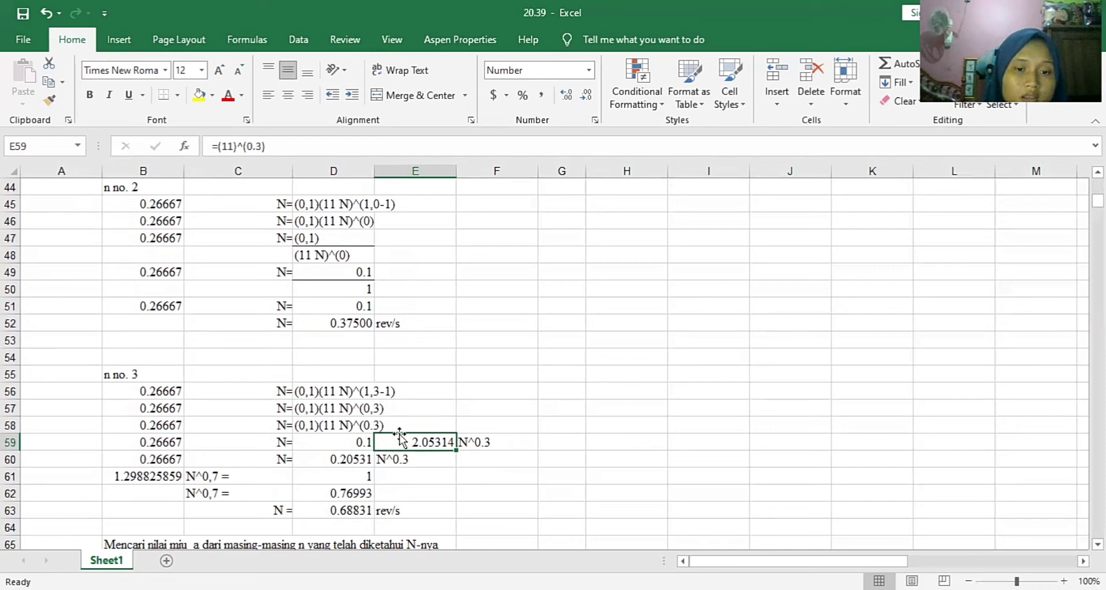
click(483, 445)
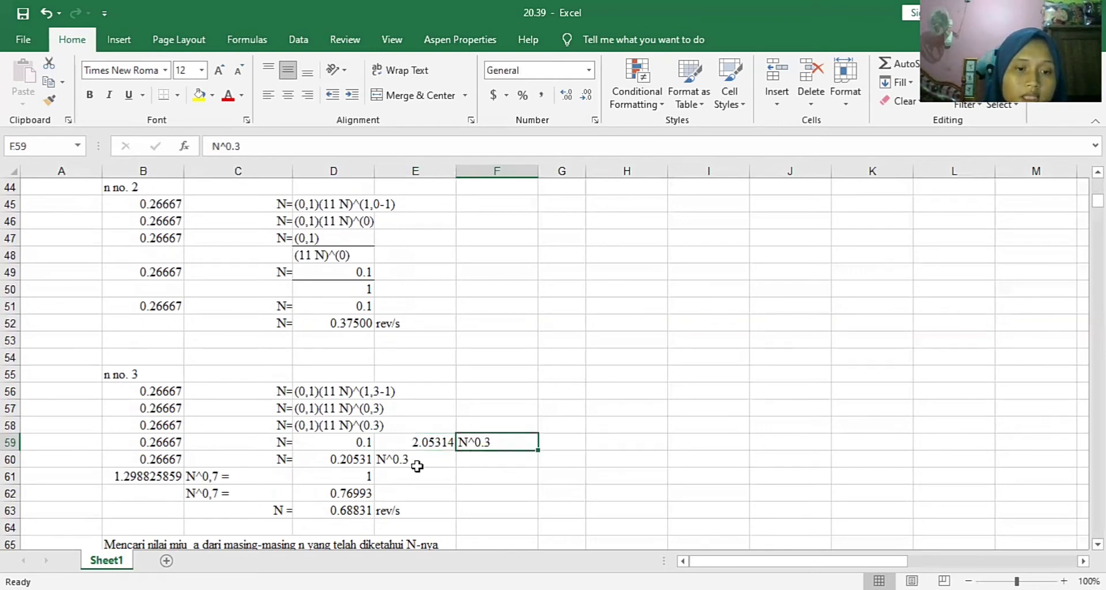
Trace how the N^0.3 coefficient in D60 is computed as the product of D59 and E59.
click(288, 459)
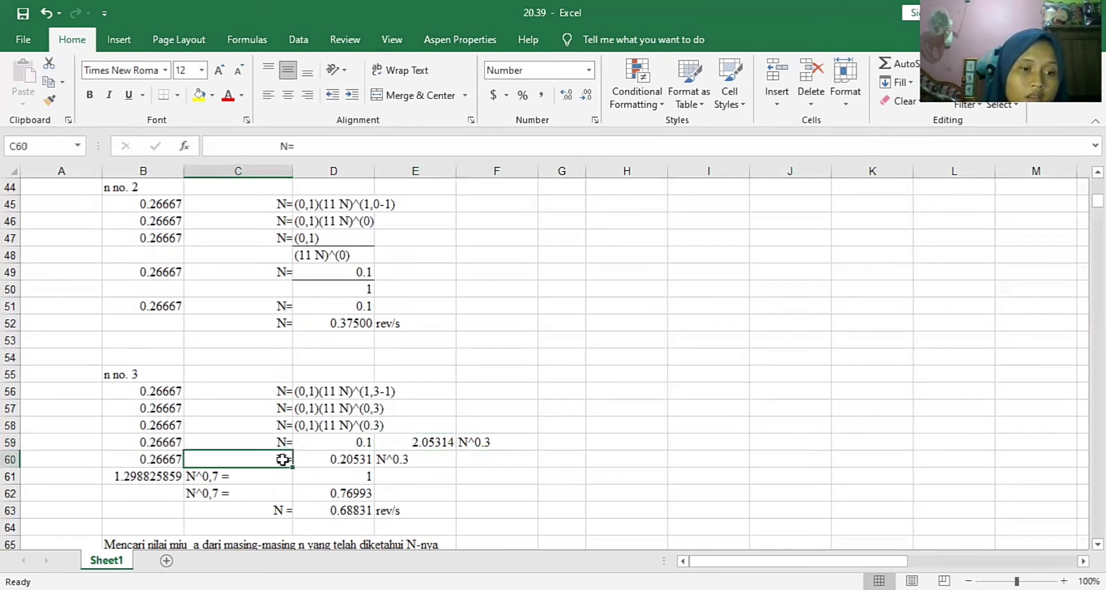
click(318, 463)
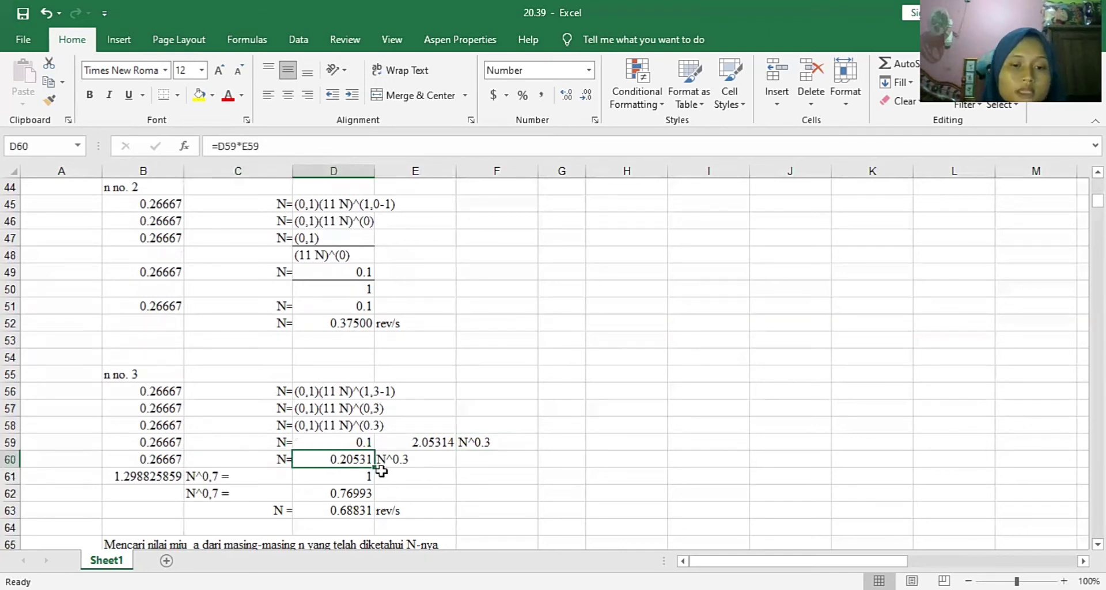
click(413, 461)
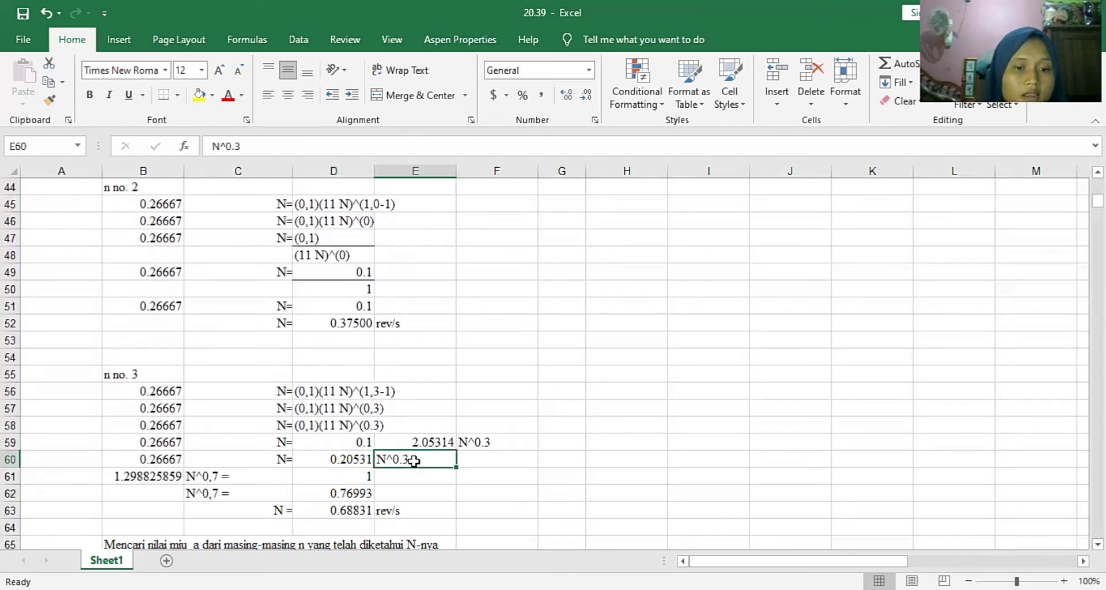
click(360, 459)
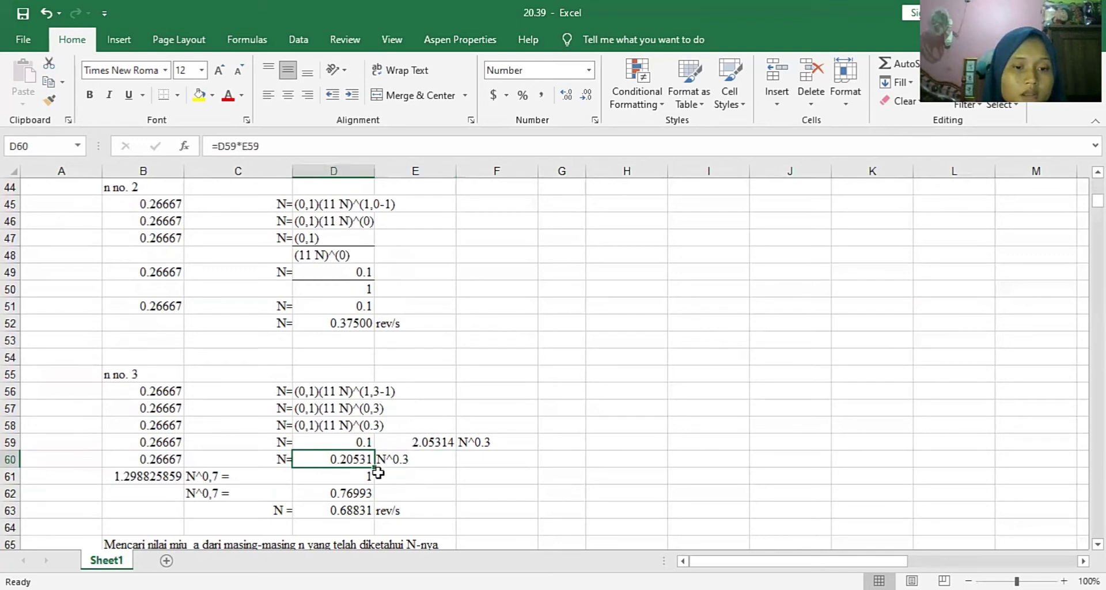
click(358, 441)
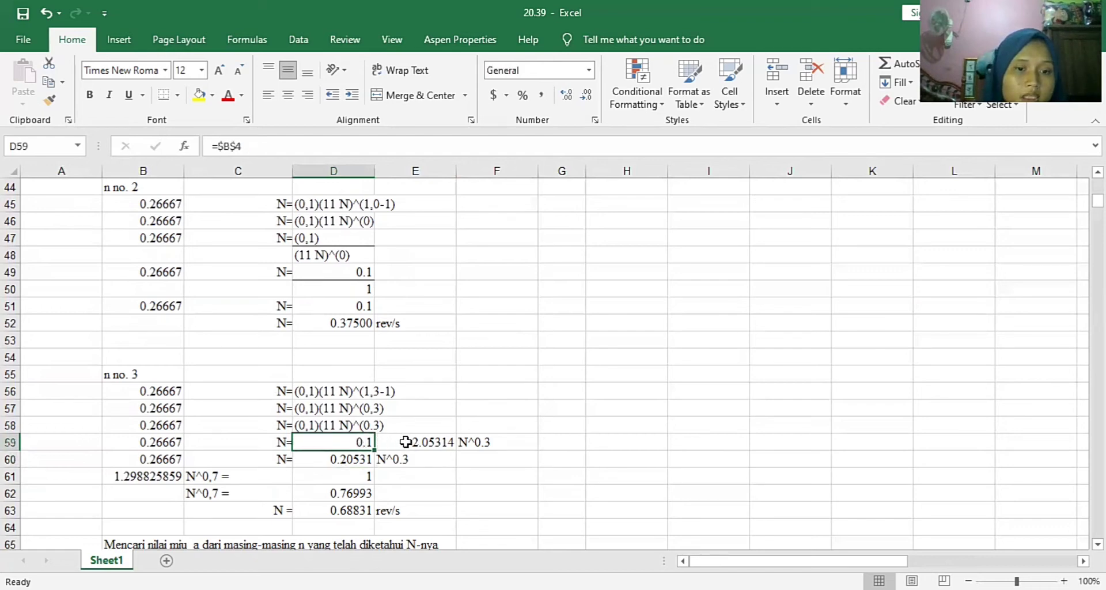
click(406, 442)
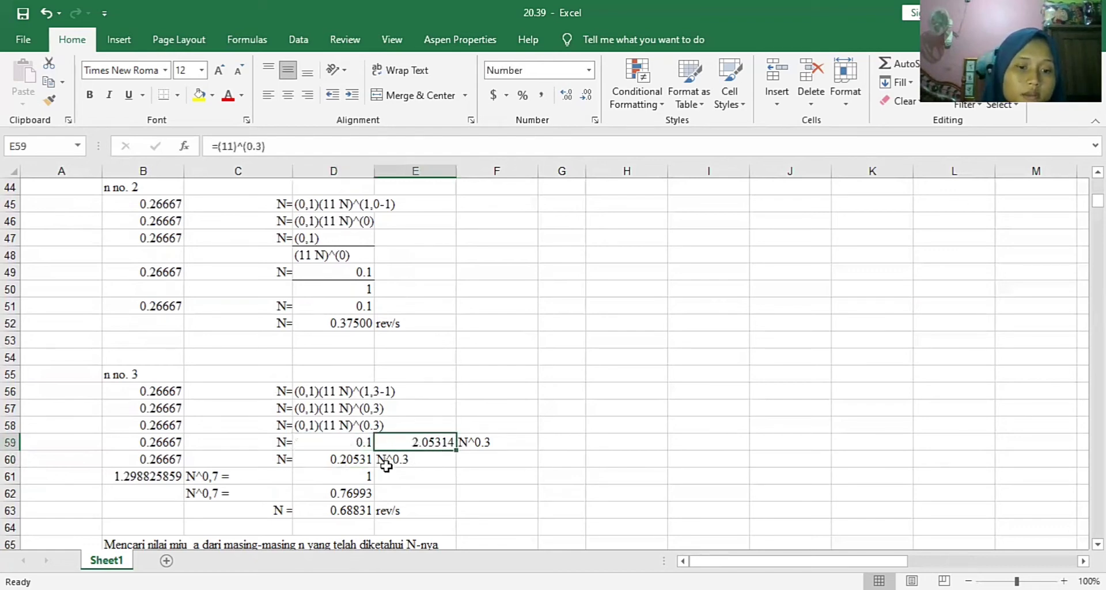
click(366, 460)
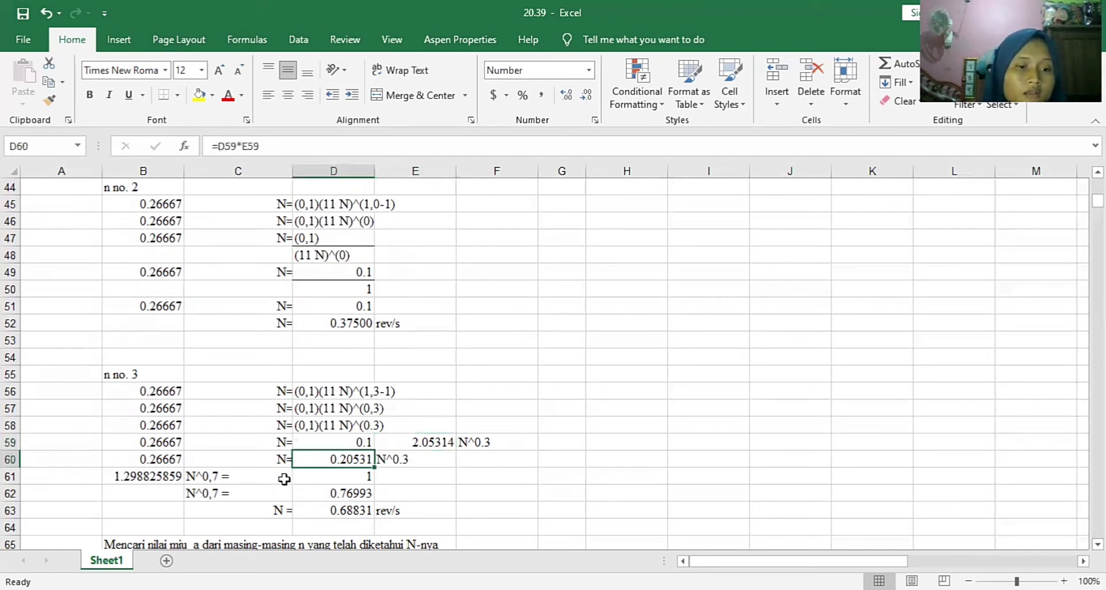
Trace how the N^0.7 coefficient in B61 is obtained by dividing B28 by D60, and check the other side of row 61.
click(320, 482)
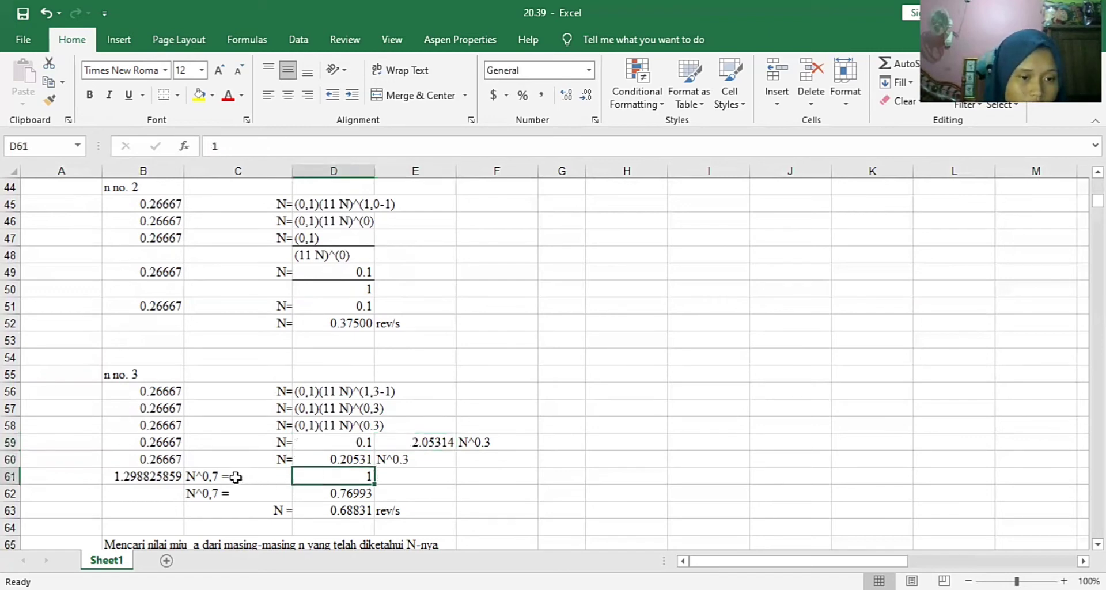
click(179, 477)
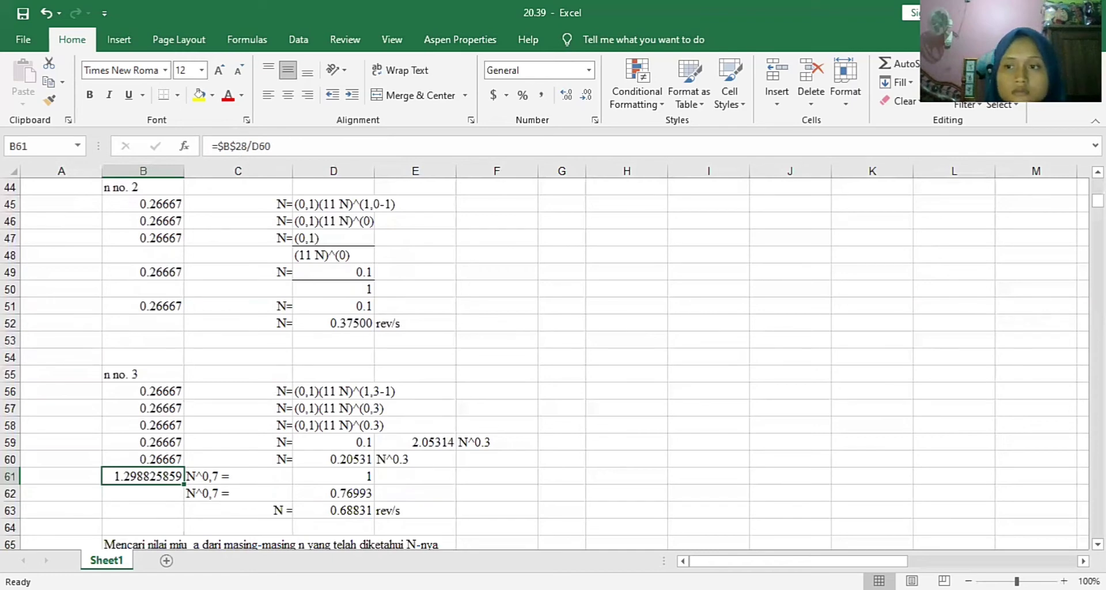
drag(1098, 200, 1098, 192)
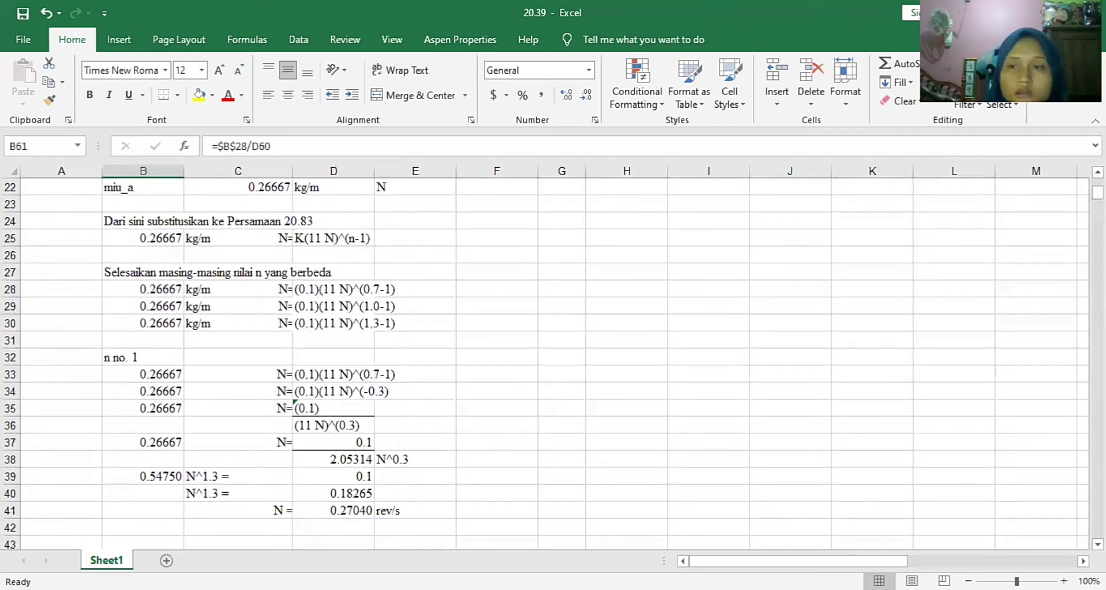
drag(1097, 192, 1098, 199)
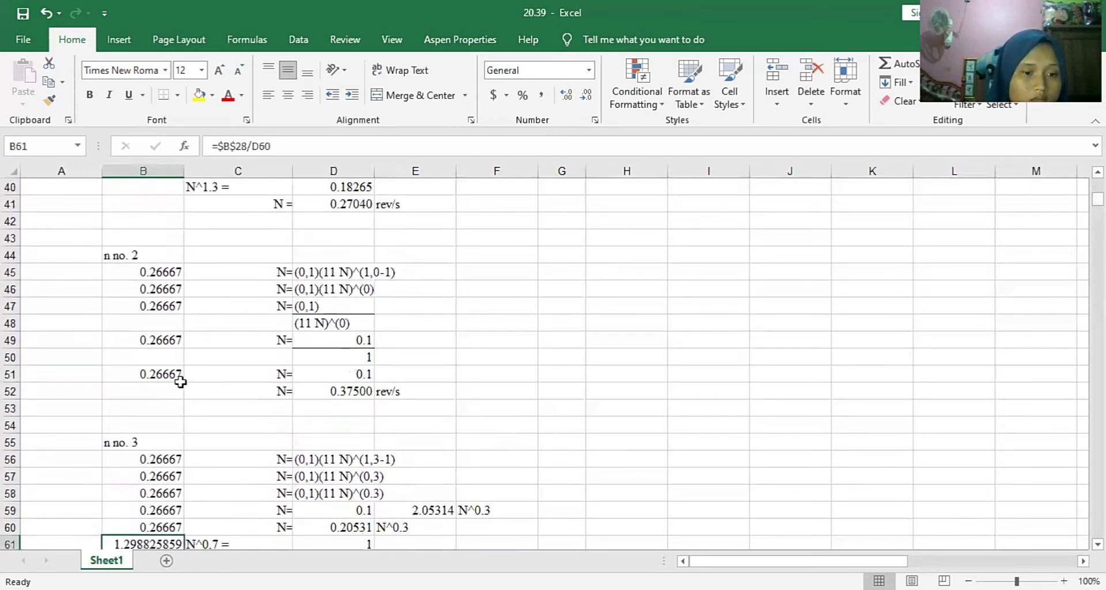
click(169, 527)
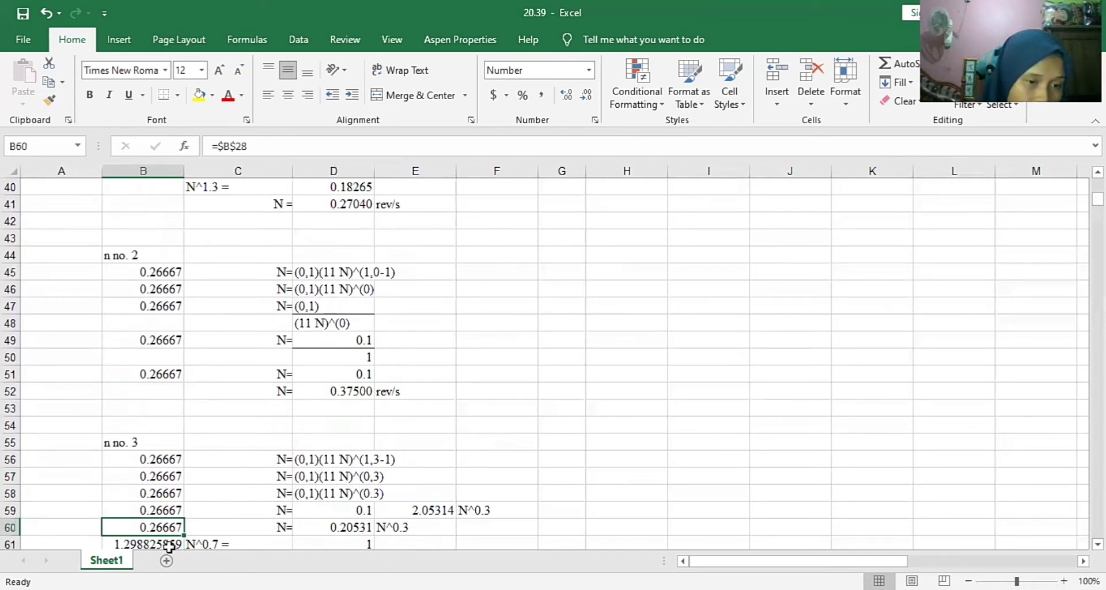
click(169, 545)
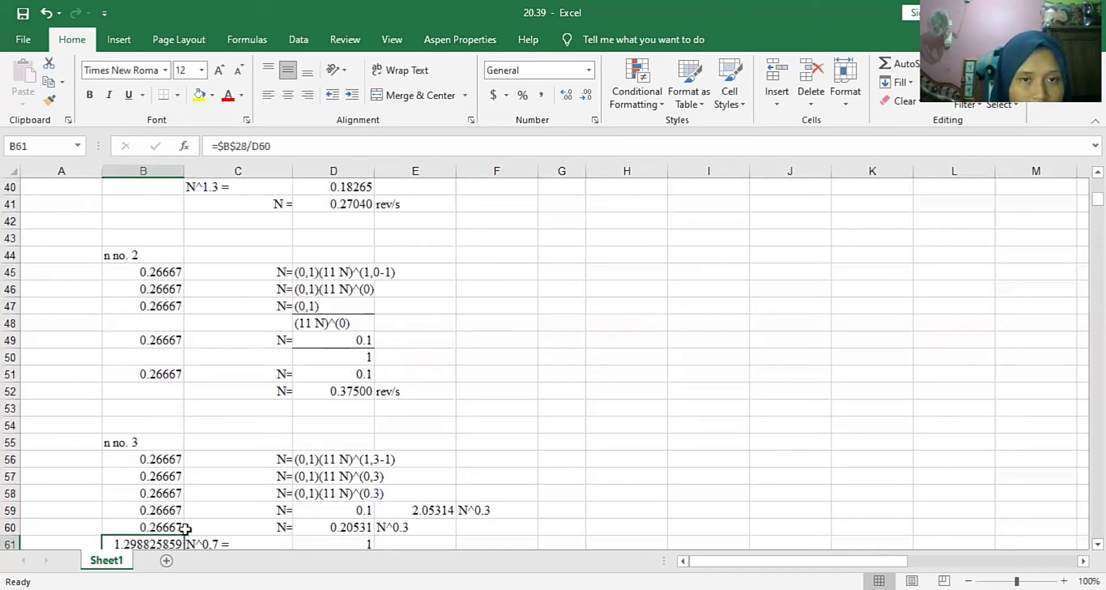
click(359, 529)
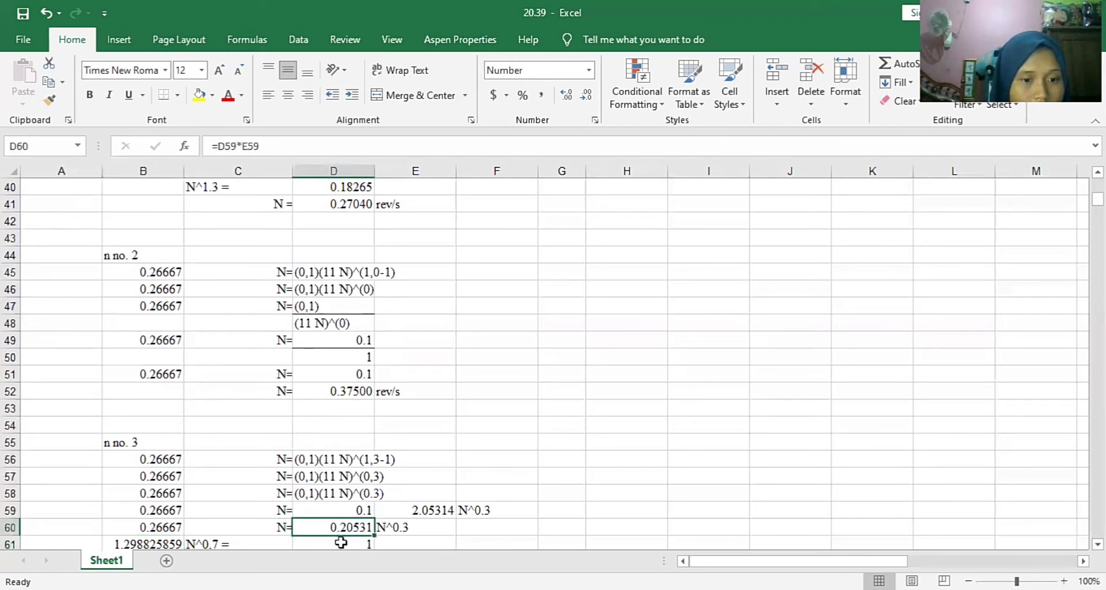
click(168, 543)
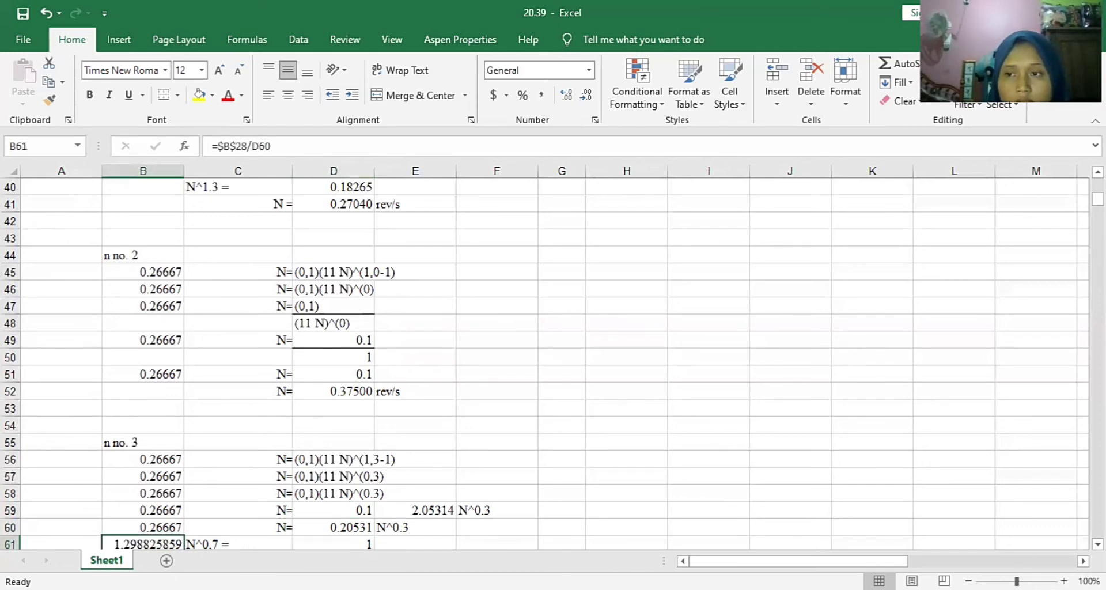
Trace how D62 is obtained by dividing D61 by B61, and how N in D63 is computed from D62 with the exponent 1/(7/10).
scroll(548, 323, down, 5)
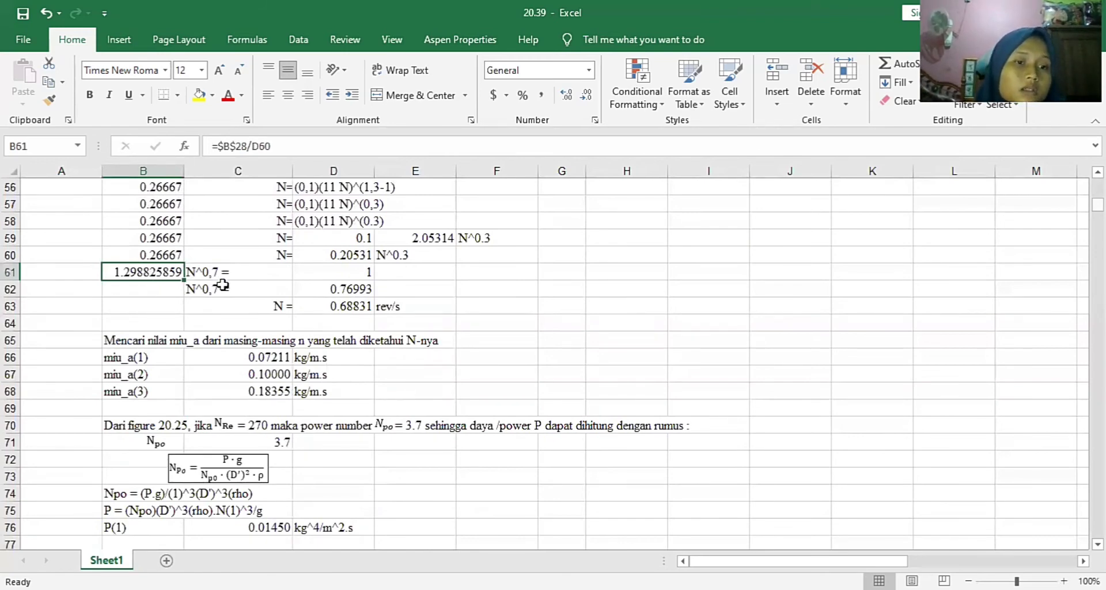
click(344, 272)
click(204, 288)
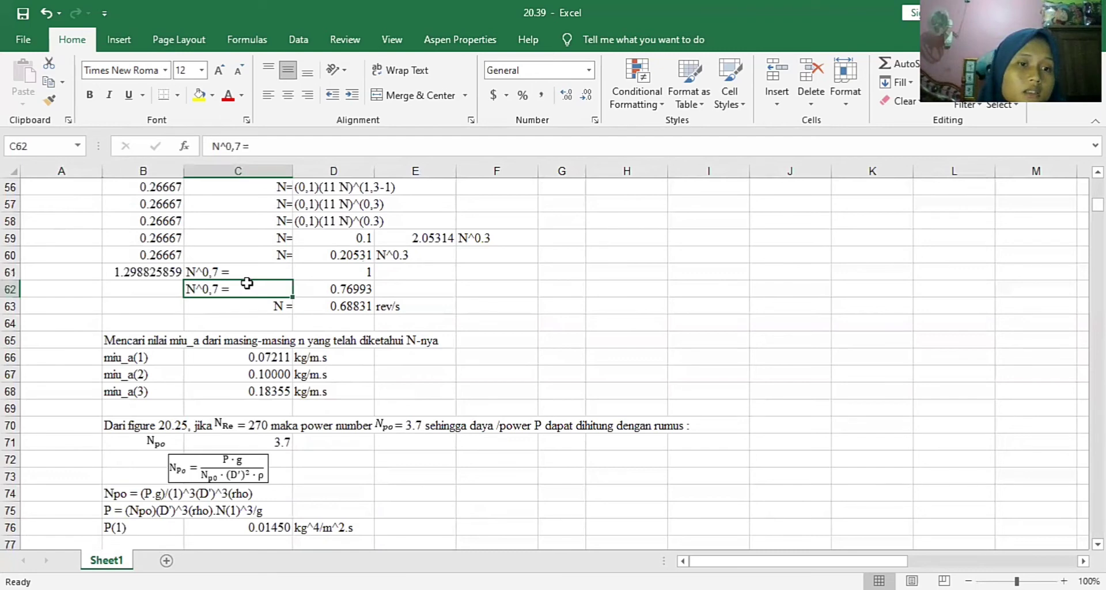
click(325, 288)
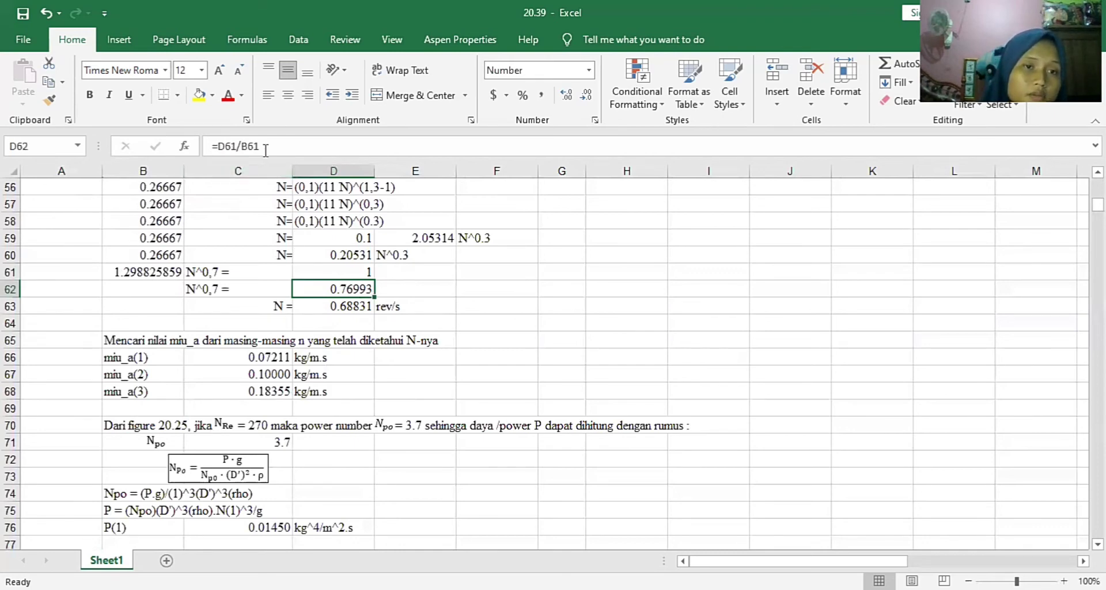
click(336, 270)
click(176, 268)
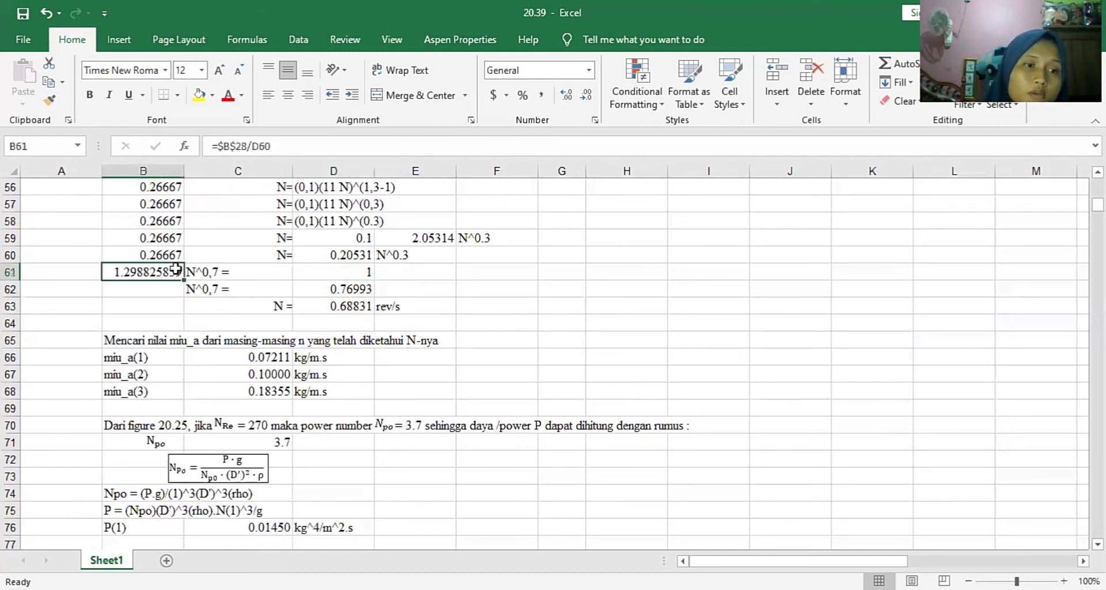
click(366, 308)
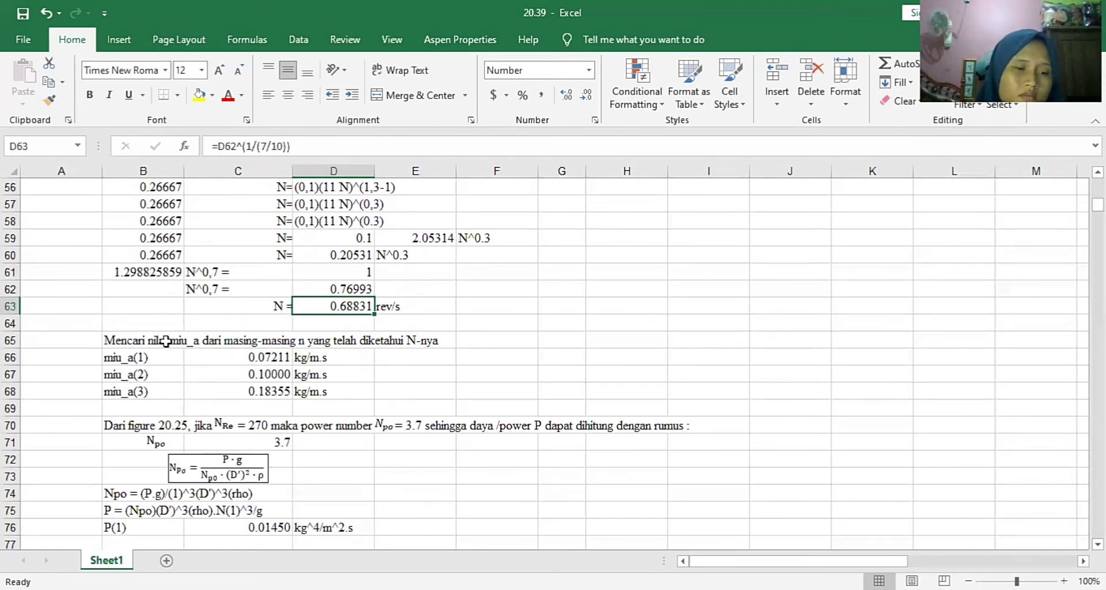
Trace how miu_a(1) in C66 is computed as C22 times D41, checking the C22 formula and the N result for n no. 1.
click(219, 361)
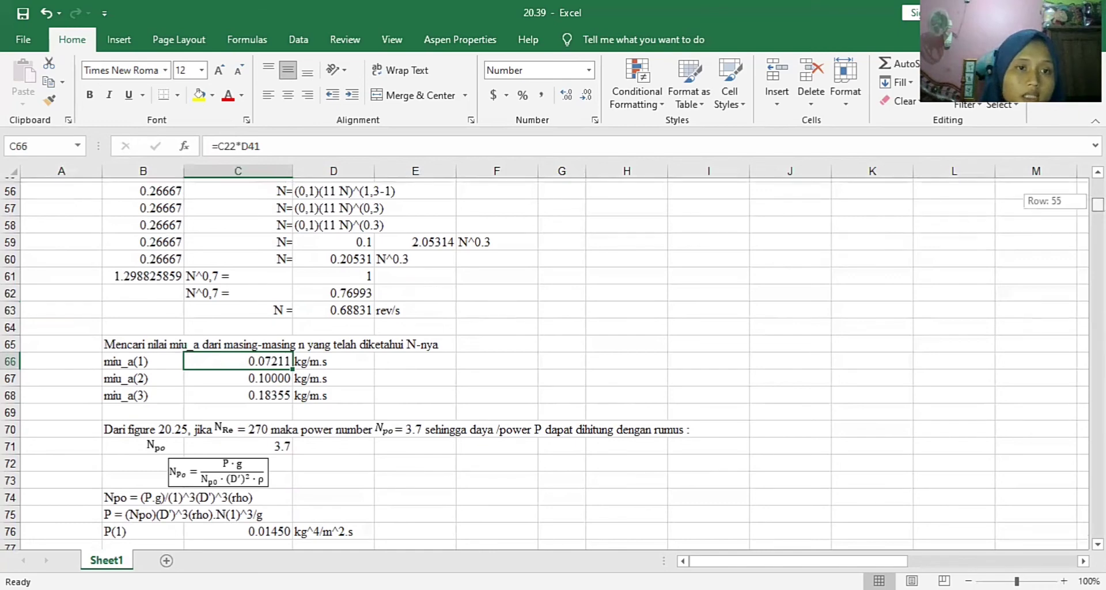
drag(1098, 205, 1098, 188)
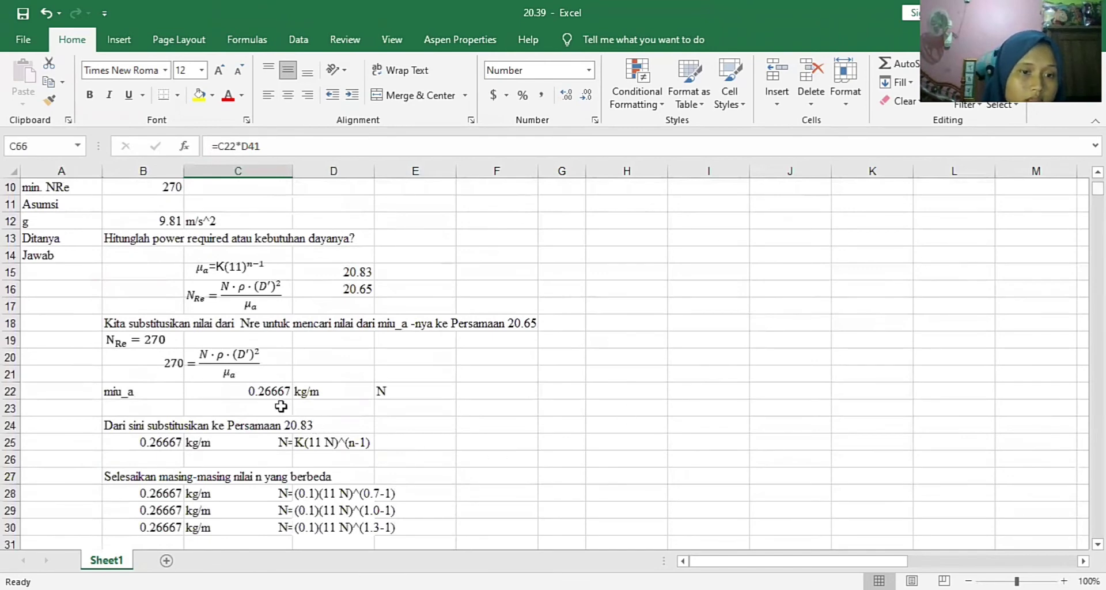
click(267, 391)
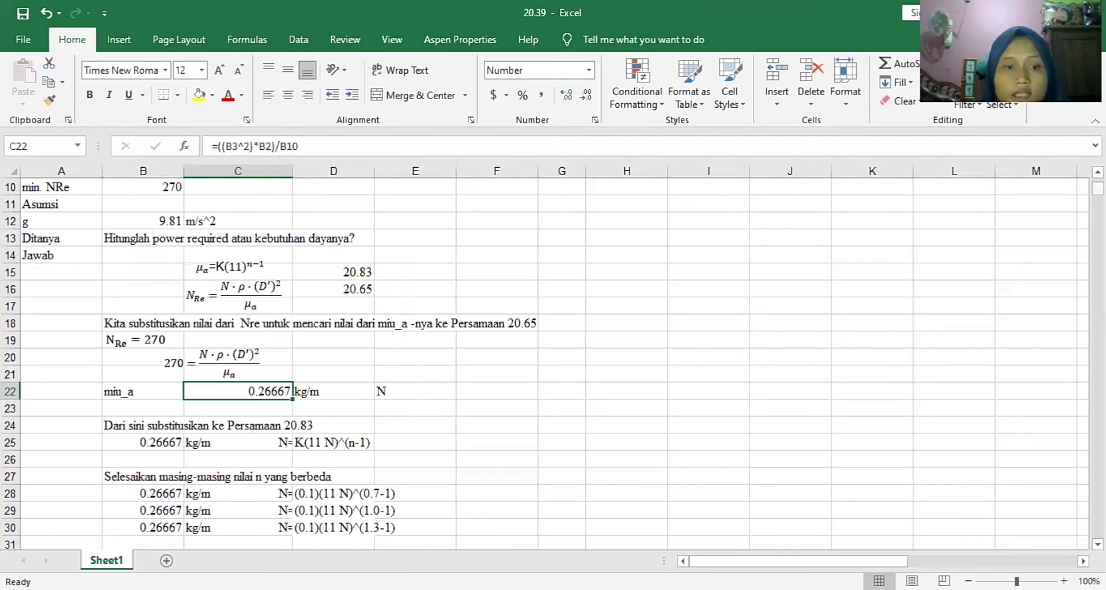
scroll(328, 416, down, 15)
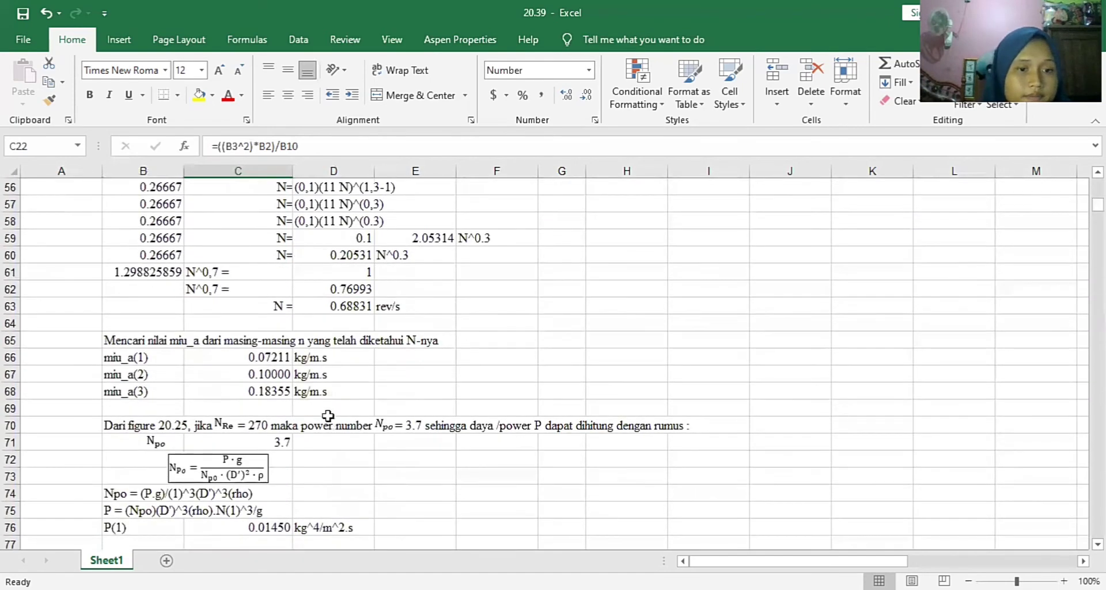
click(280, 353)
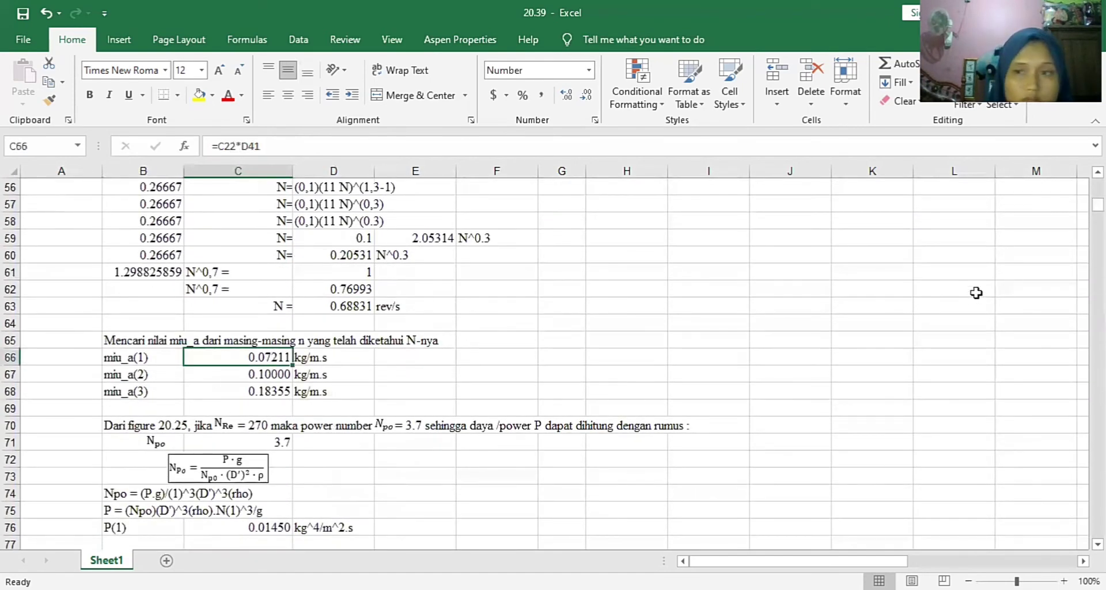
drag(1097, 205, 1098, 198)
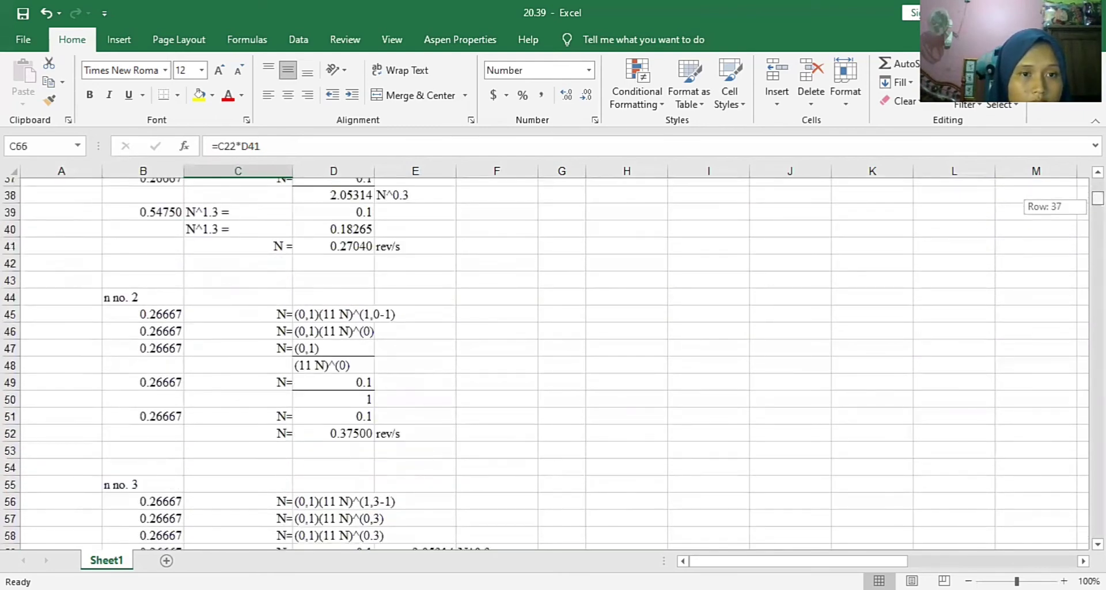
drag(1098, 197, 1097, 202)
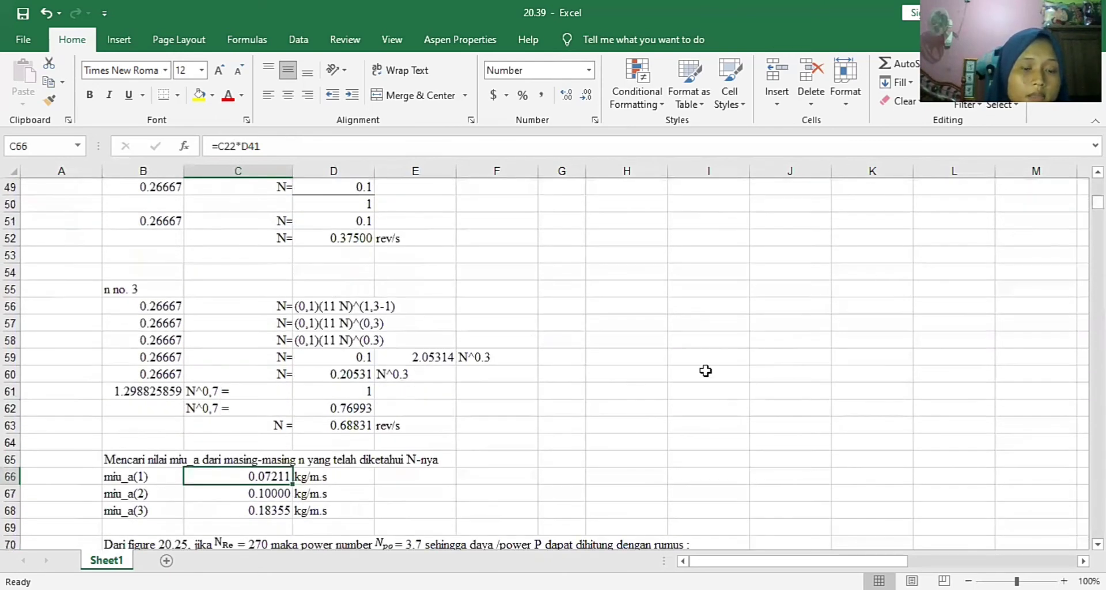
Inspect how miu_a(2) in C67 and miu_a(3) in C68 multiply C22 by the N results in D52 and D63.
click(278, 491)
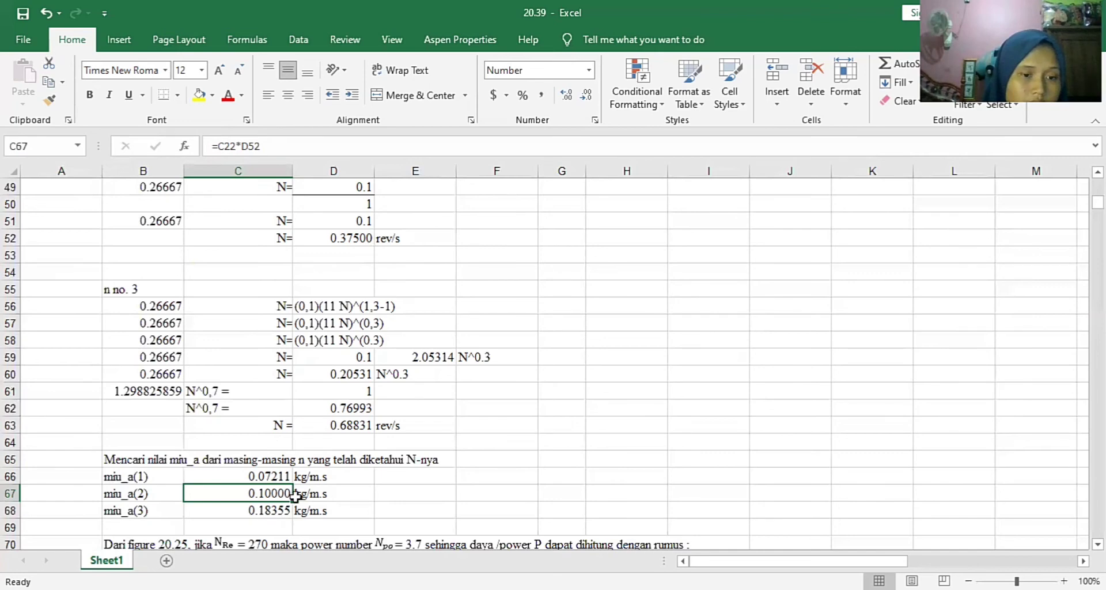
click(282, 512)
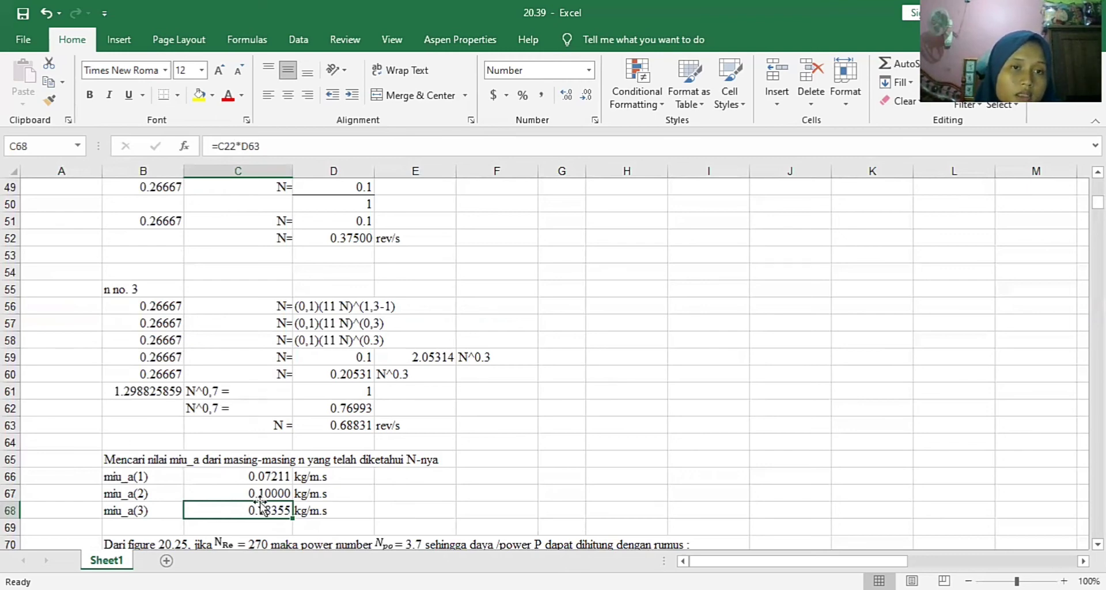
click(354, 427)
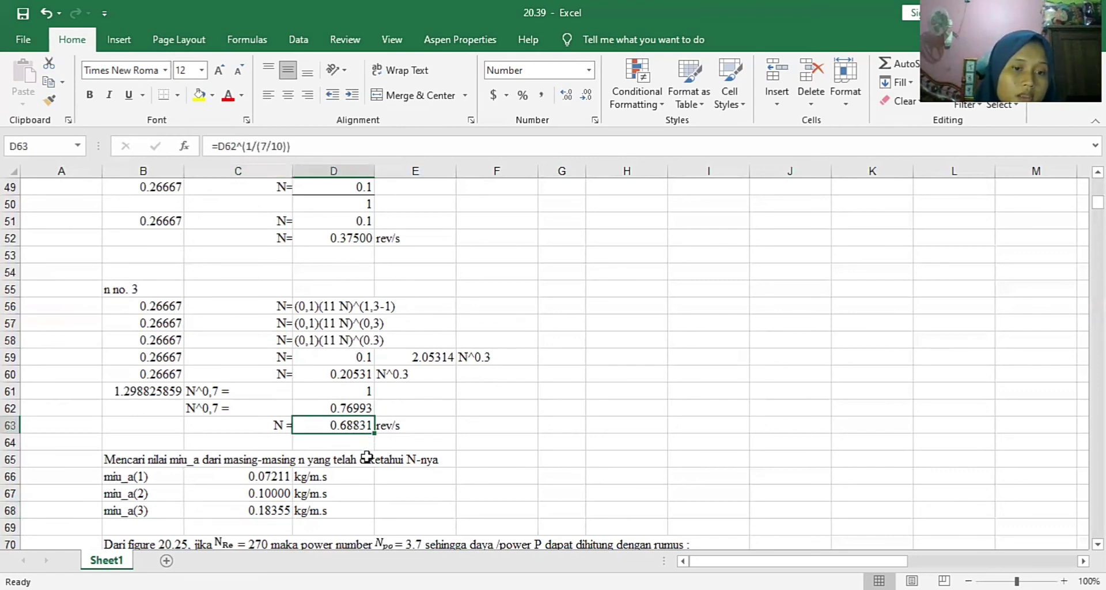
click(287, 511)
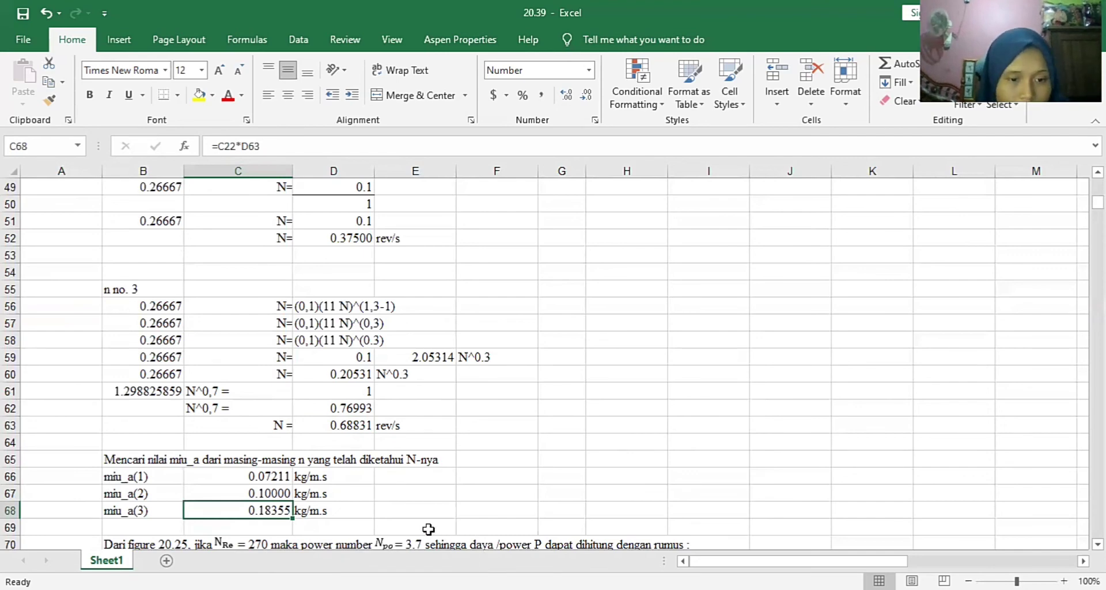
Go to the power number section from row 70 and look over the formulas and results for P(1), P(2) and P(3).
click(398, 524)
key(Down)
key(Down)
key(Down)
key(Down)
key(Down)
key(Down)
key(Down)
key(Down)
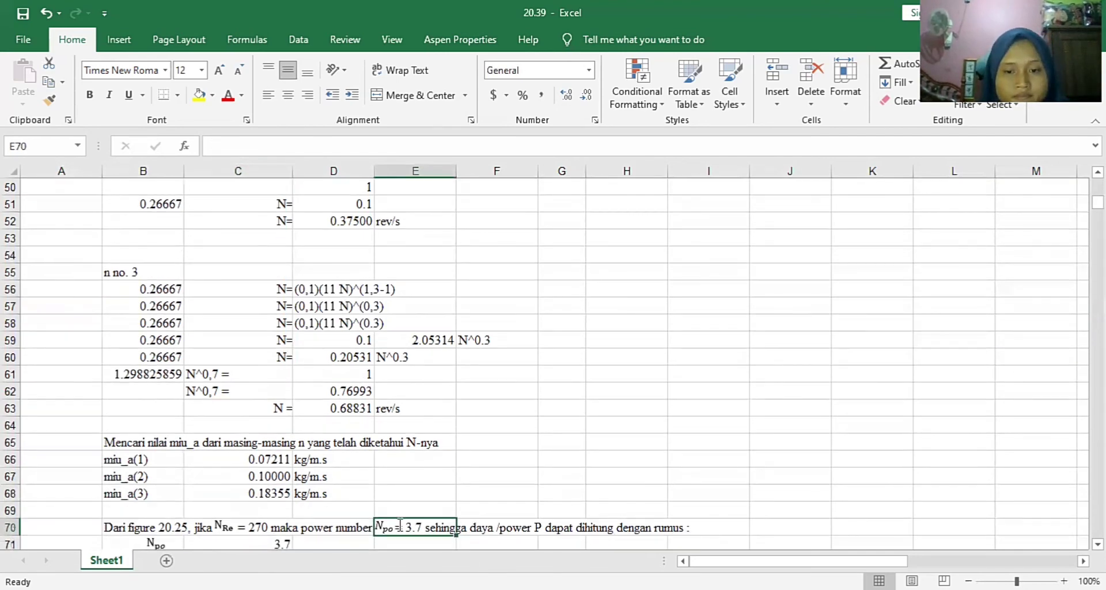
key(Down)
key(Down)
key(Down)
key(Down)
key(Down)
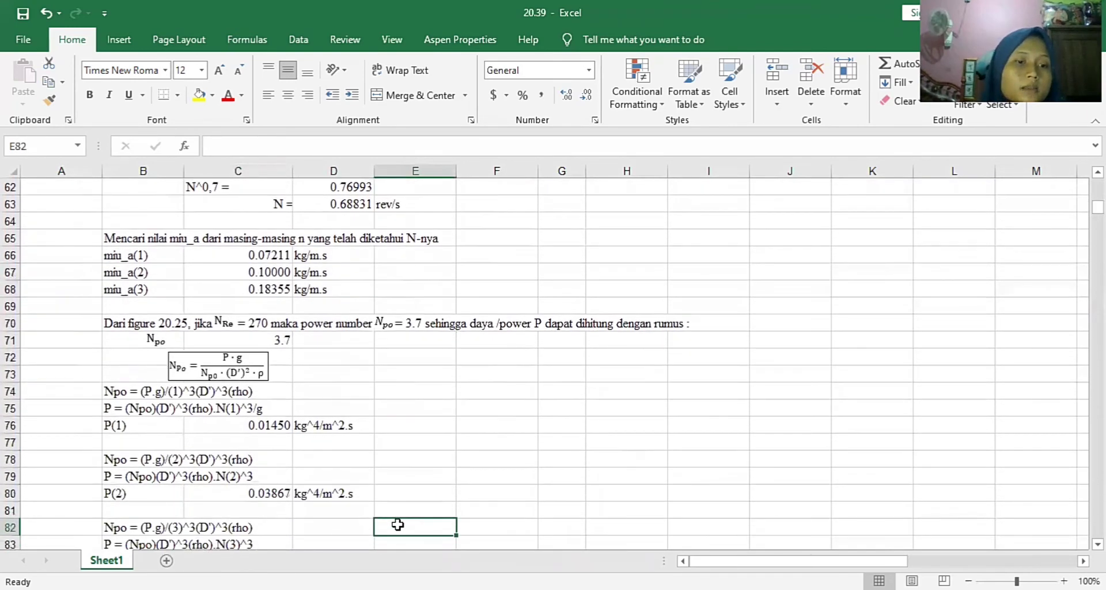
key(Down)
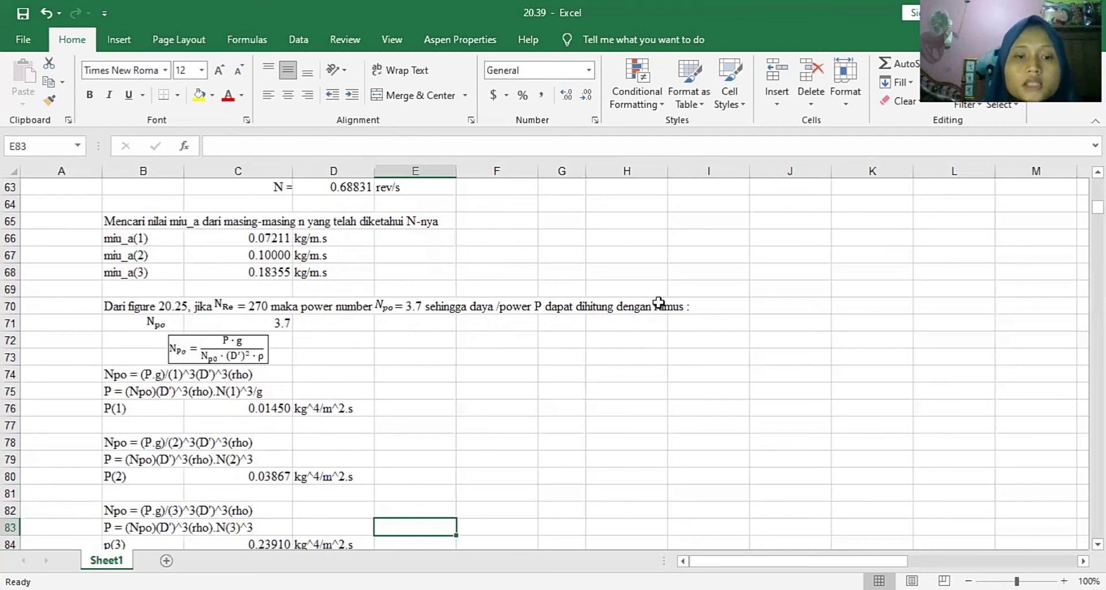
Examine the boxed power number equation in rows 72–73, checking the terms of its fraction.
click(201, 349)
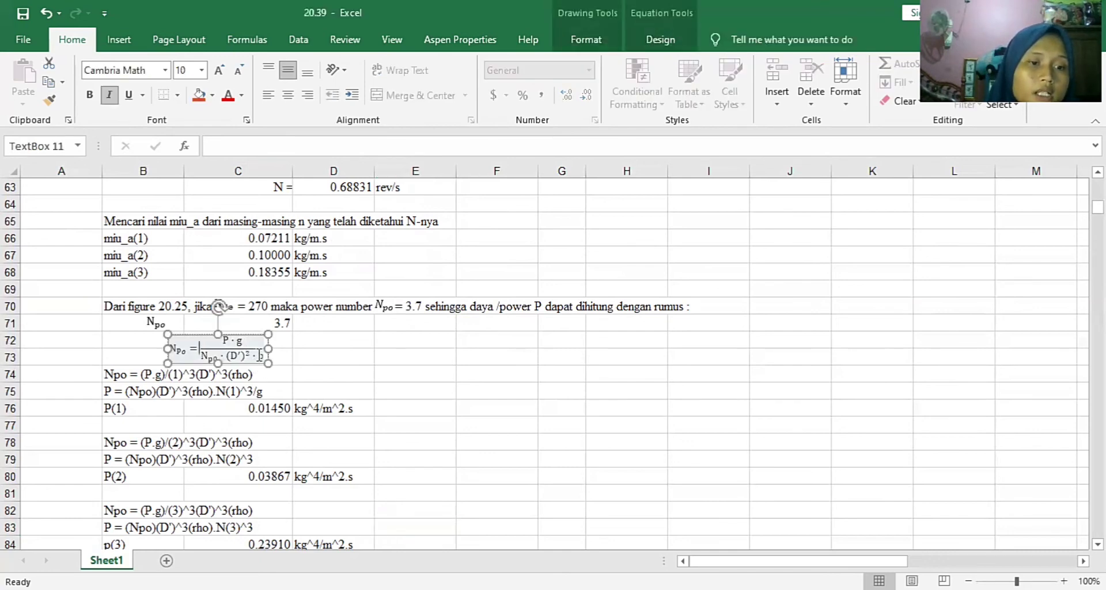
click(225, 356)
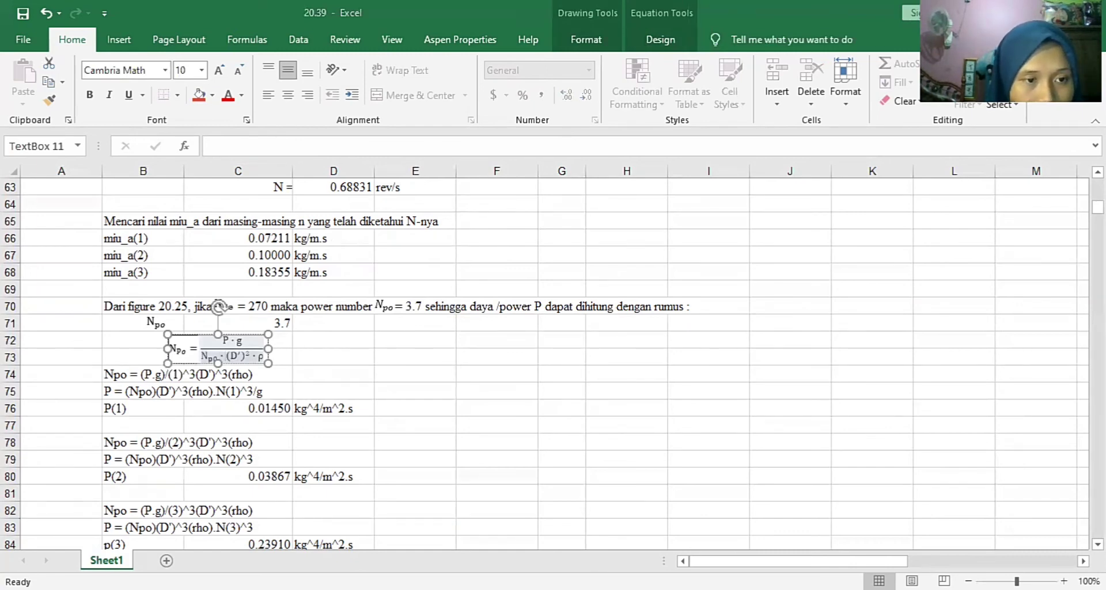
click(486, 514)
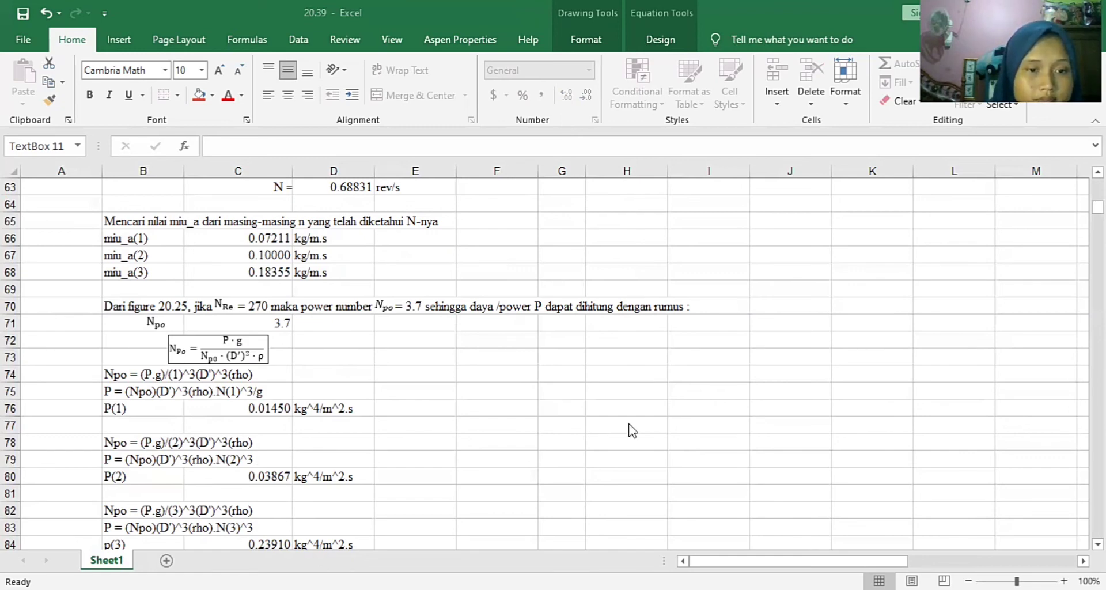
click(262, 353)
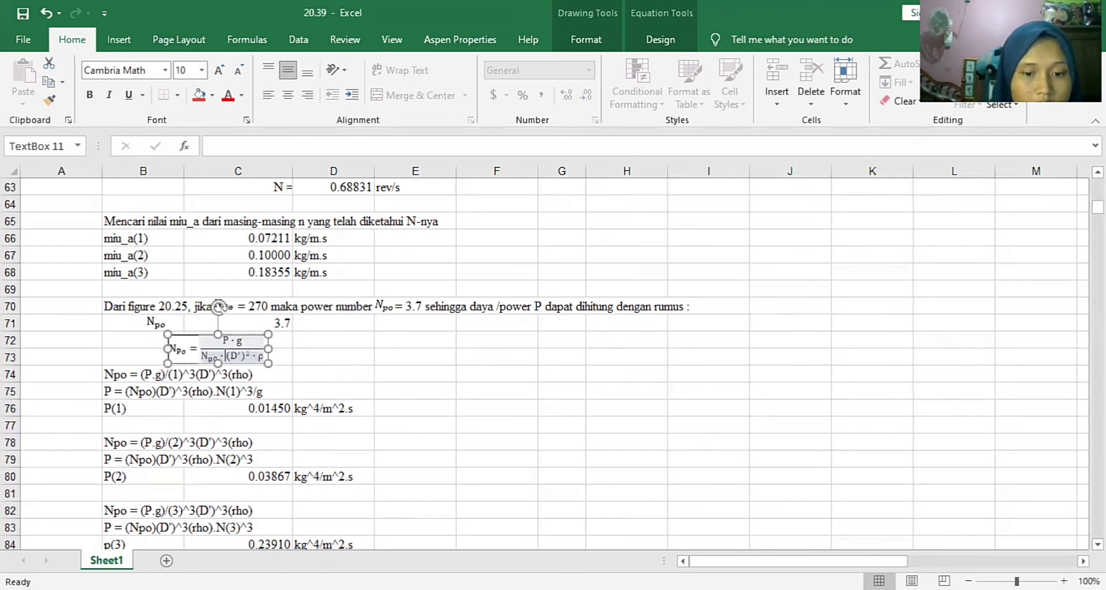
key(Escape)
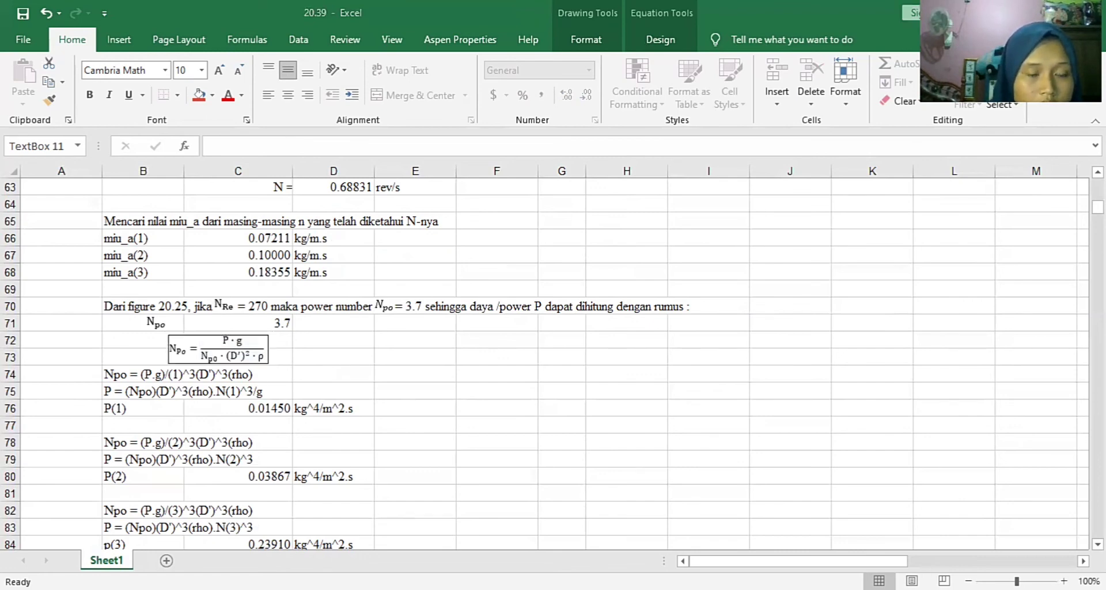
key(alt+Tab)
key(alt+Tab)
click(217, 357)
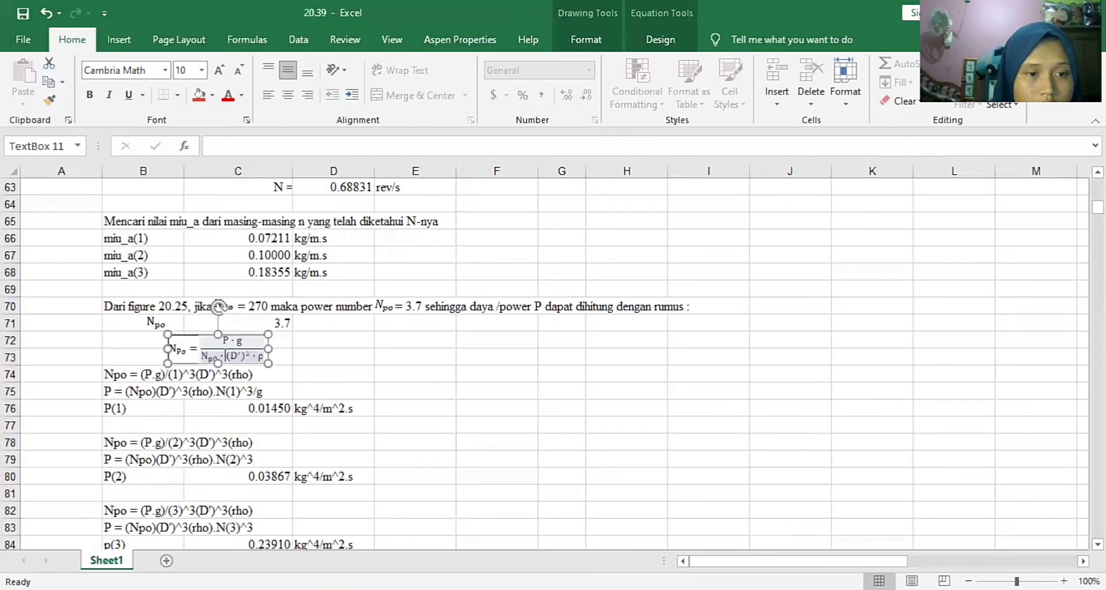
key(Escape)
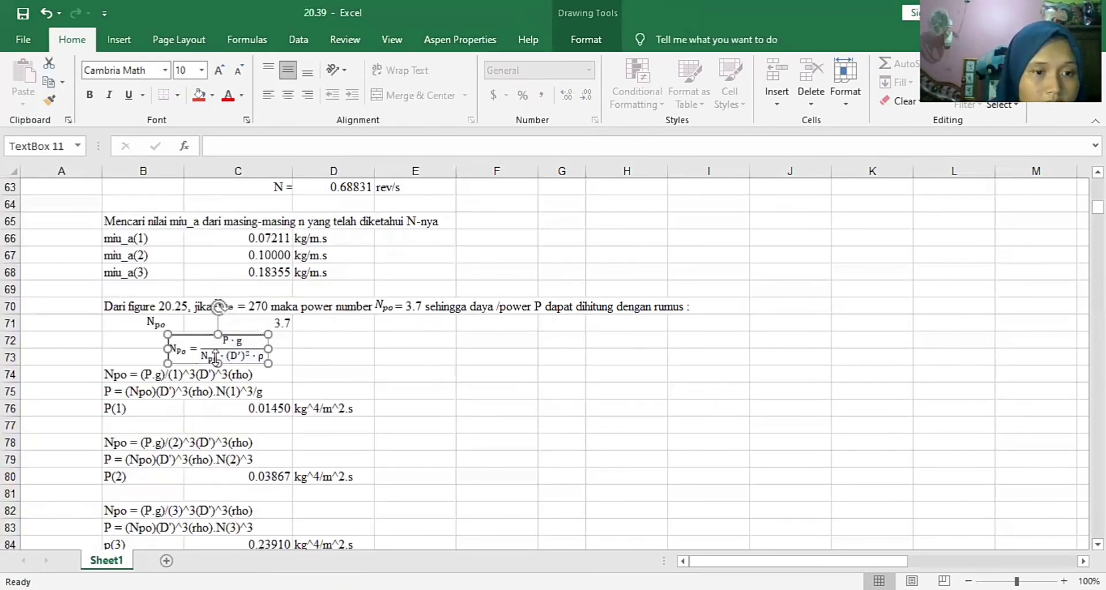
Replace the Npo term in the denominator of the boxed power number equation with N^3, keeping the multiplication dot before (D')^2.
click(219, 353)
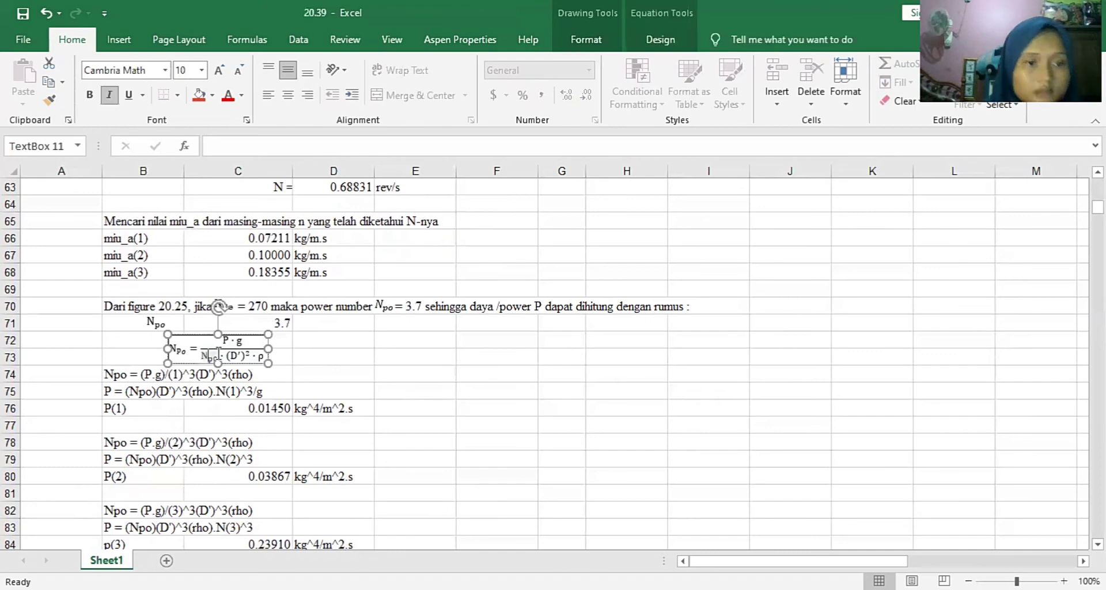
key(ctrl+i)
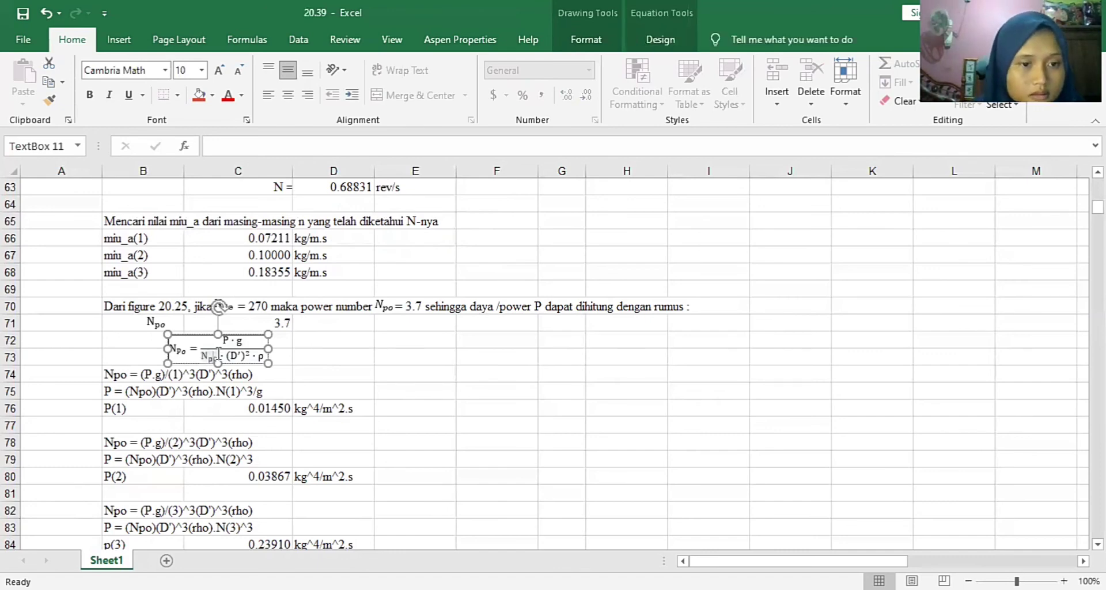
key(BackSpace)
key(BackSpace)
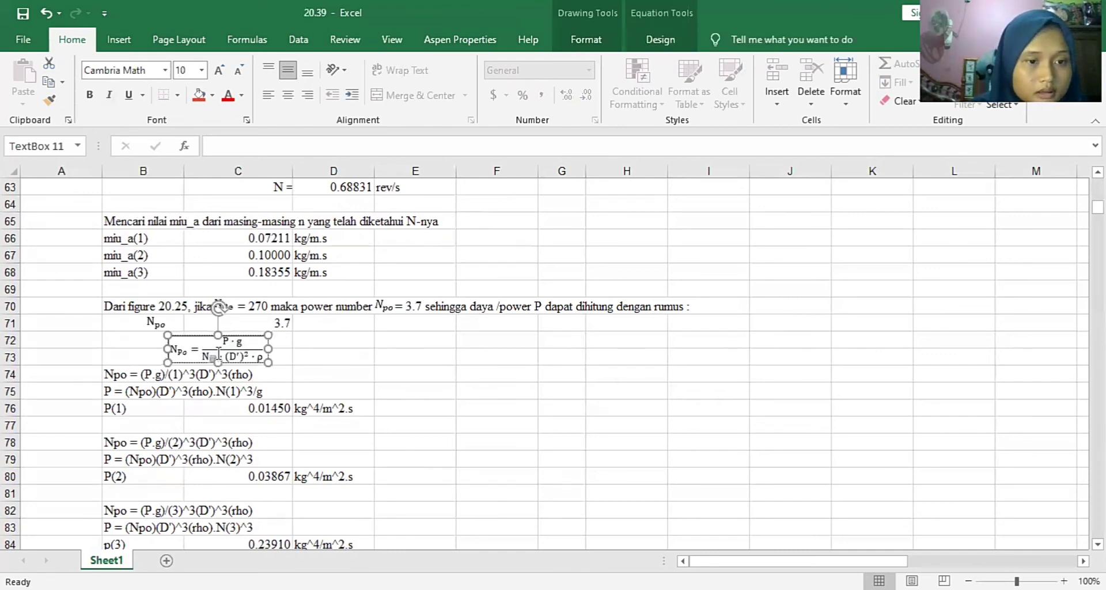
key(BackSpace)
key(BackSpace)
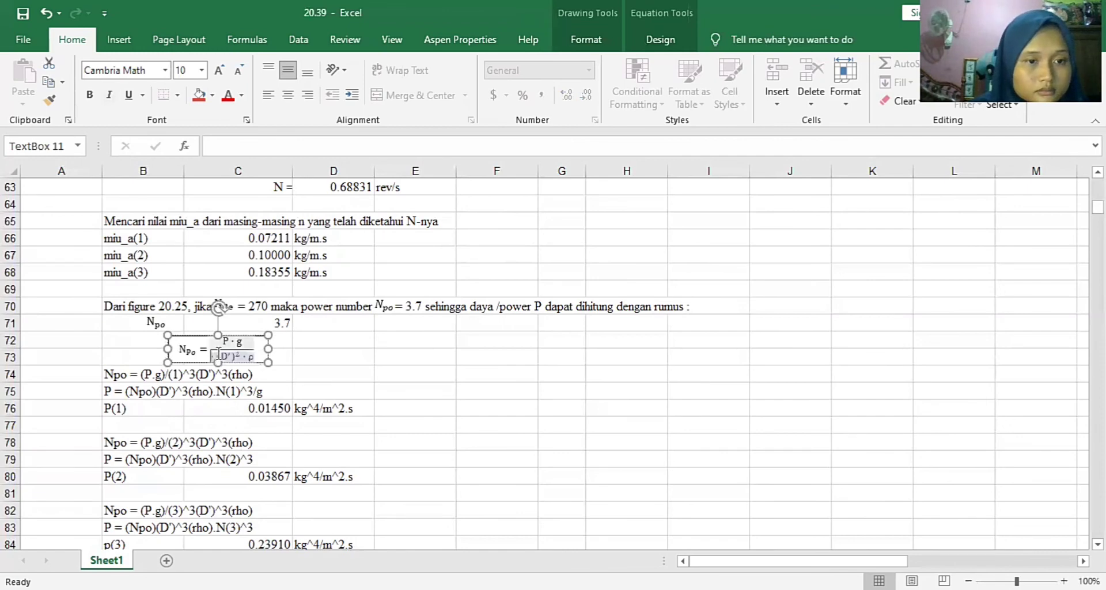
text(N)
text(^3 ·)
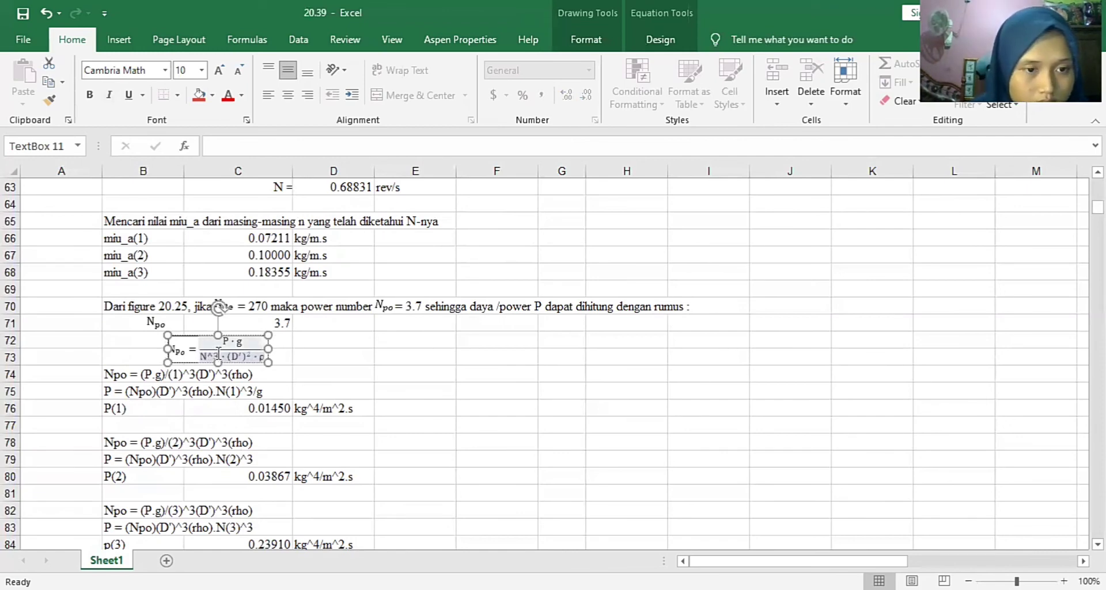
key(space)
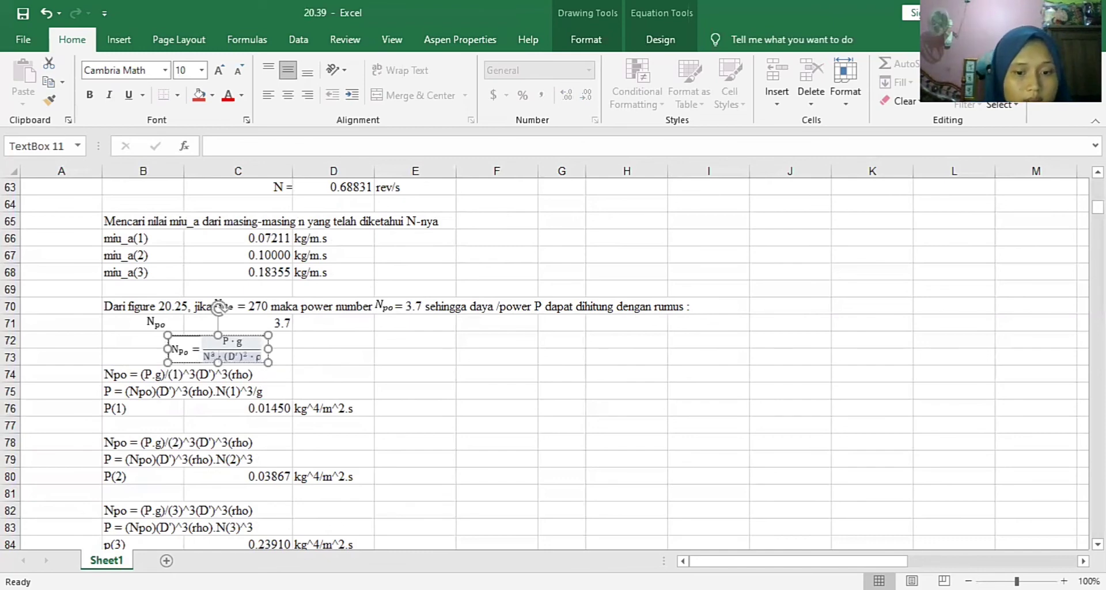
Check the power number equation in the Word solution and set the exponent of (D') in the worksheet's boxed equation to 5.
key(alt+Tab)
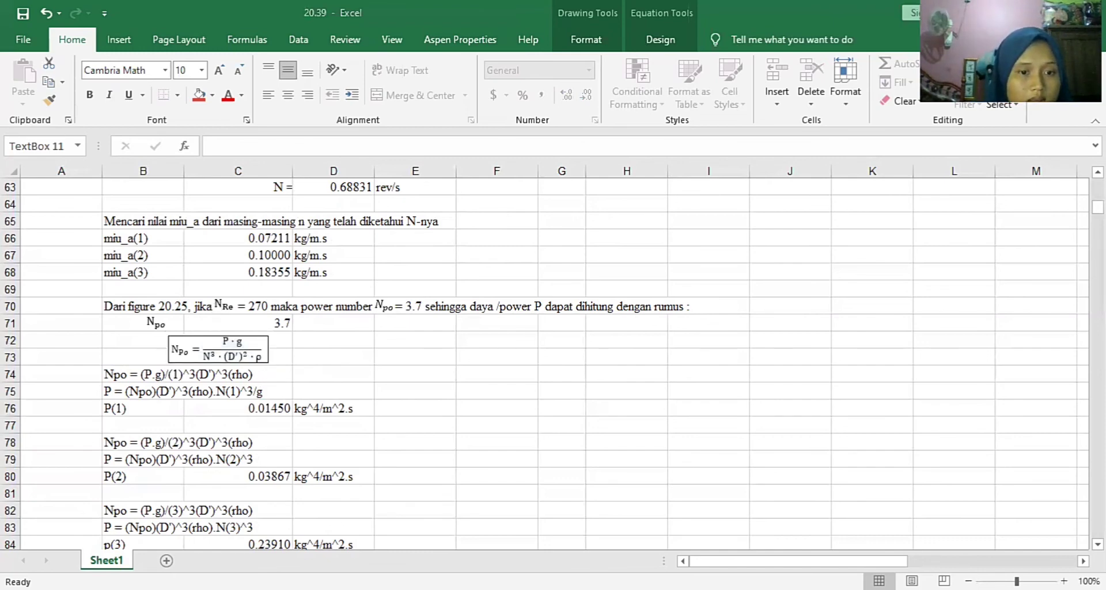
key(alt+Tab)
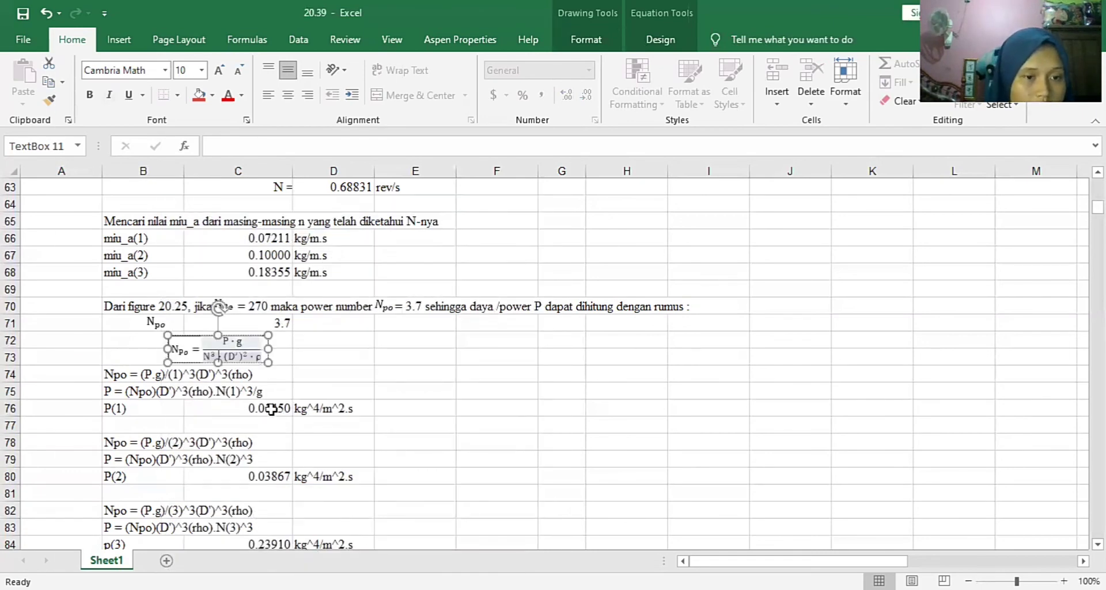
click(245, 352)
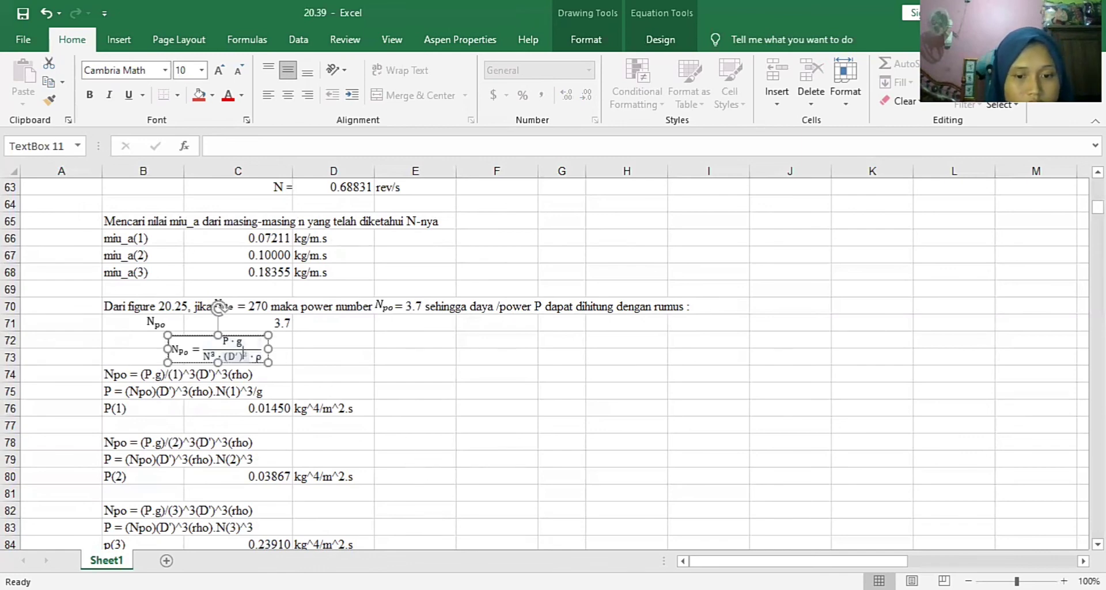
key(alt+Tab)
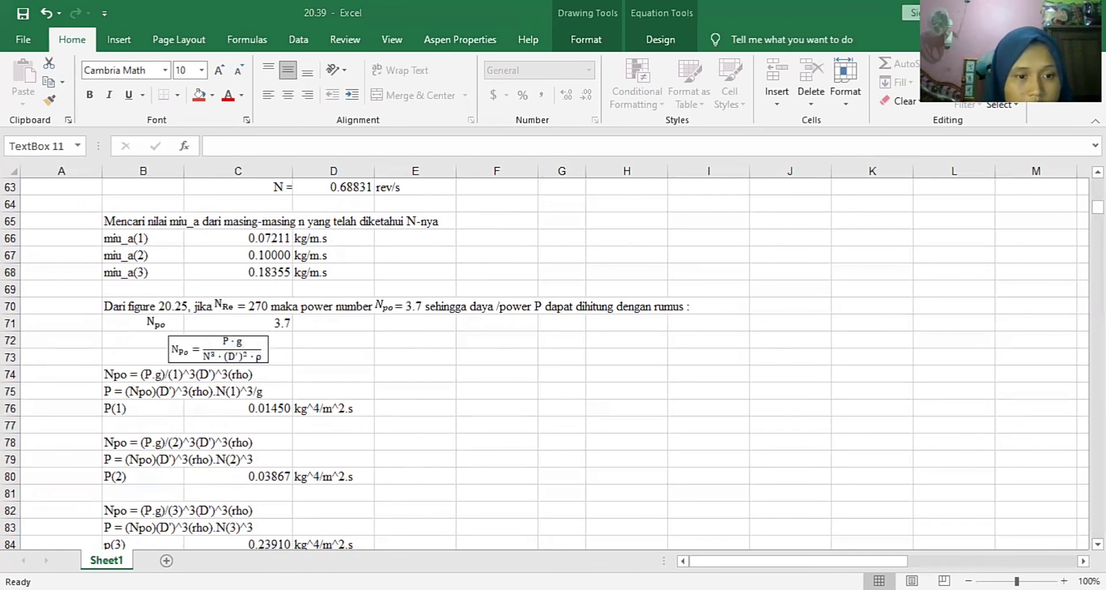
key(alt+Tab)
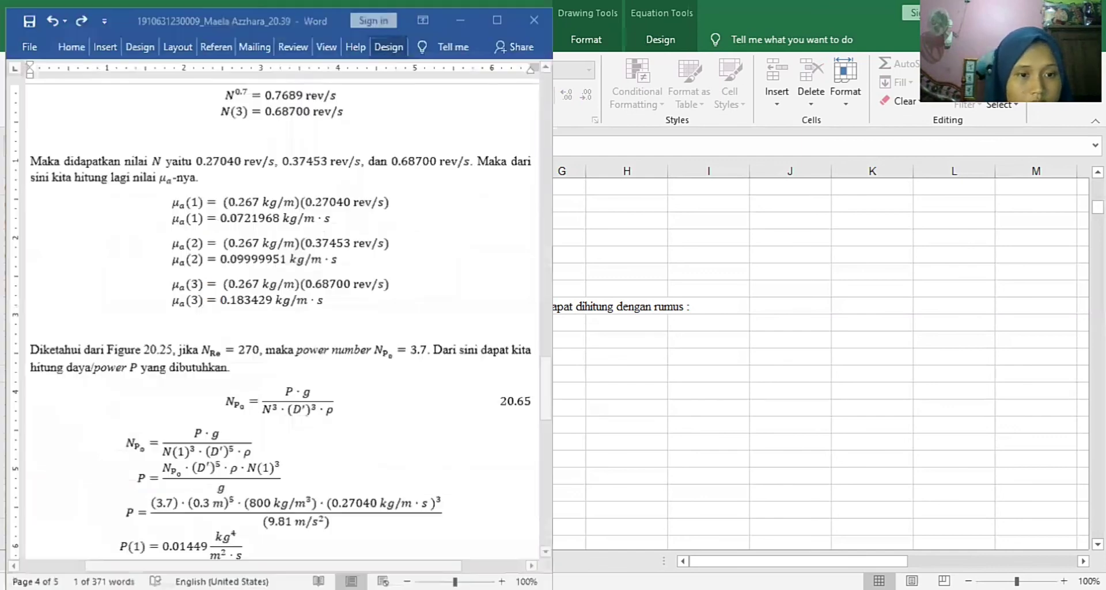
key(alt+Tab)
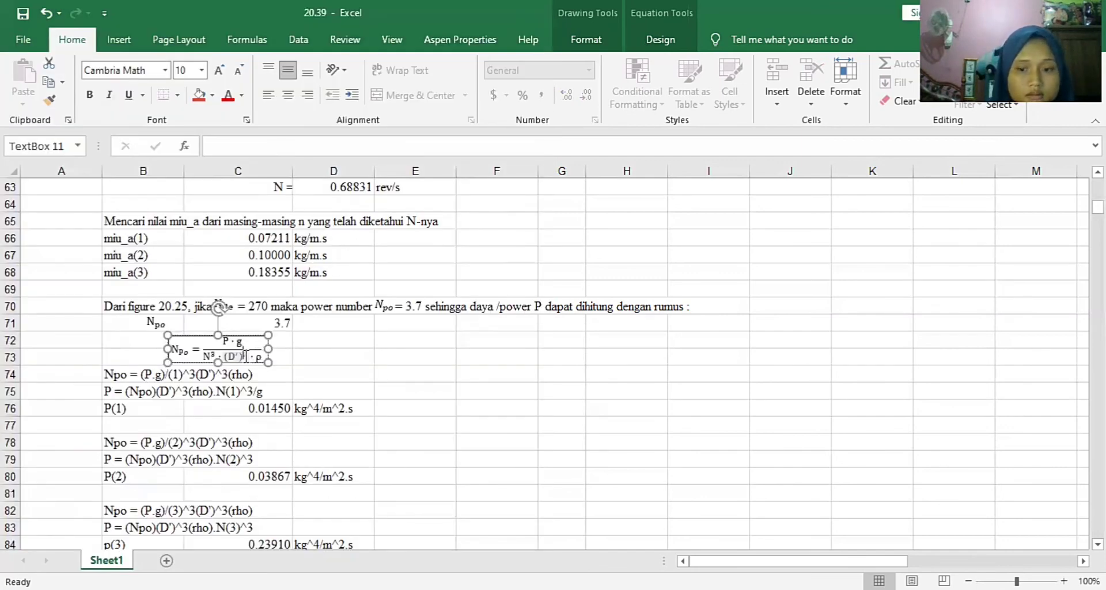
text(^5)
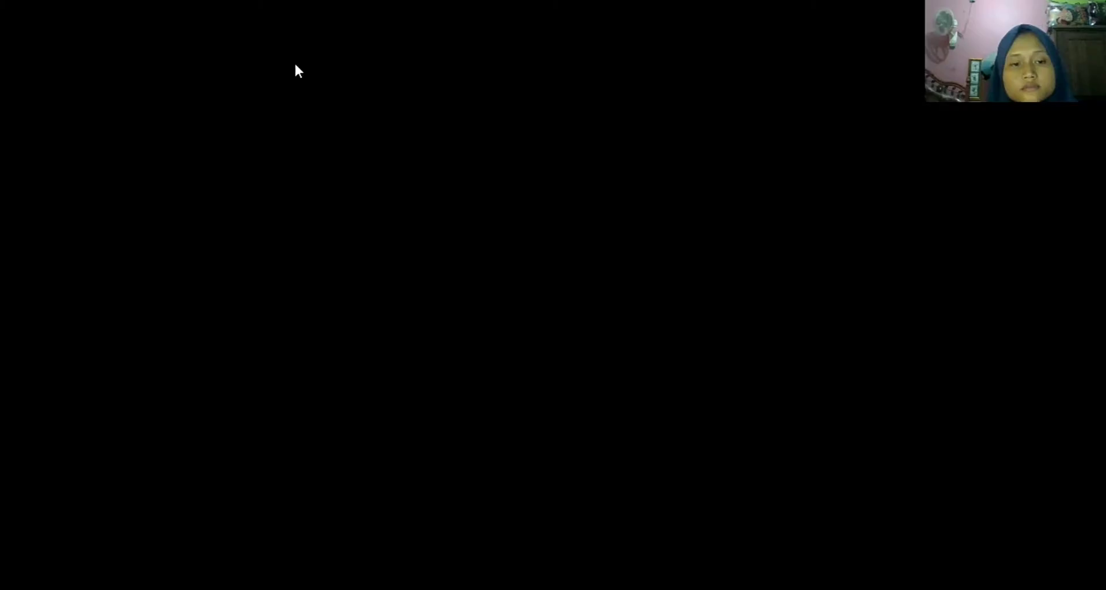
key(Escape)
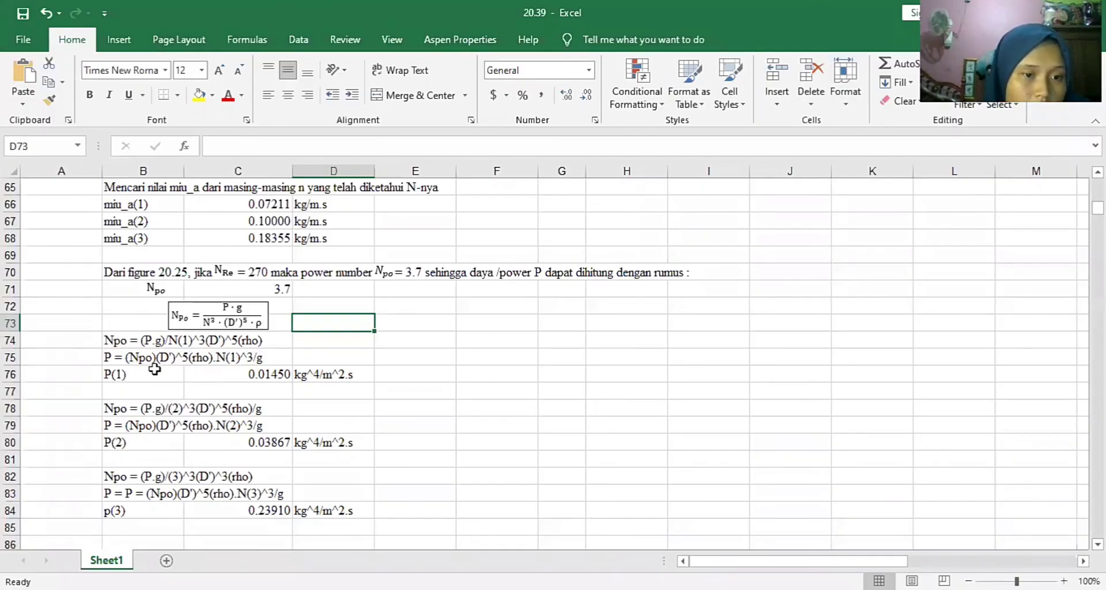
Inspect the P(1) equation in B75 and the formula in C76, tracing its references to N in D41 and g in B12.
click(111, 357)
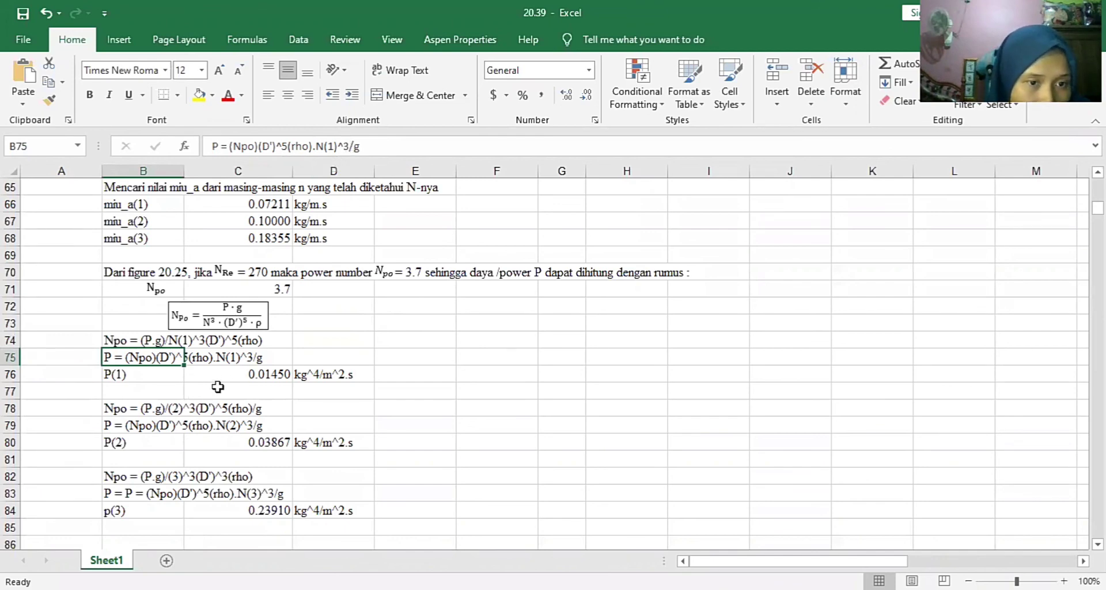
click(240, 373)
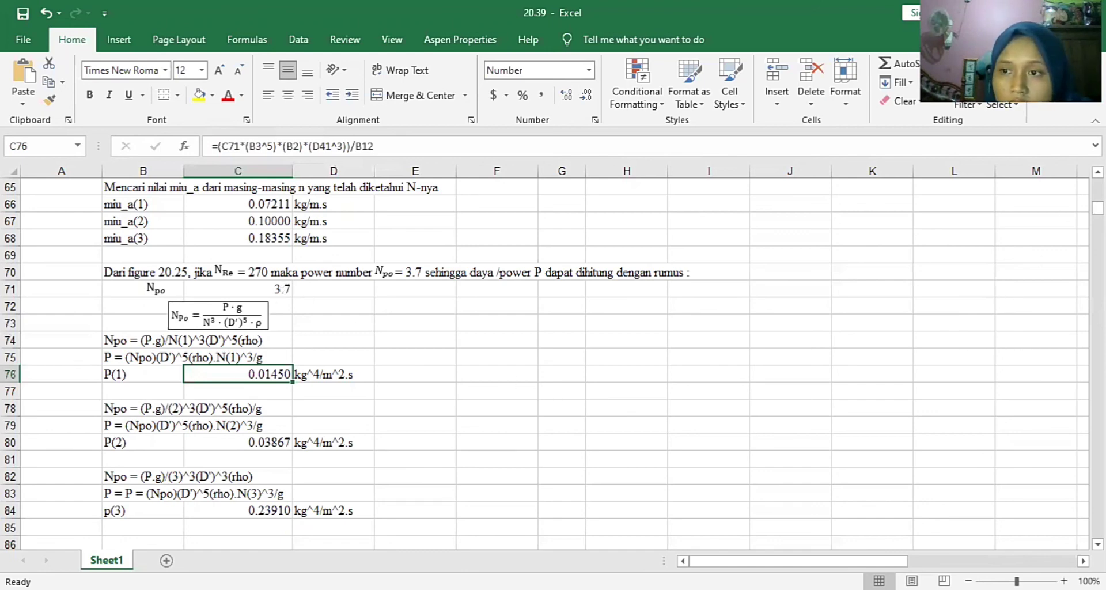
drag(1098, 208, 1098, 185)
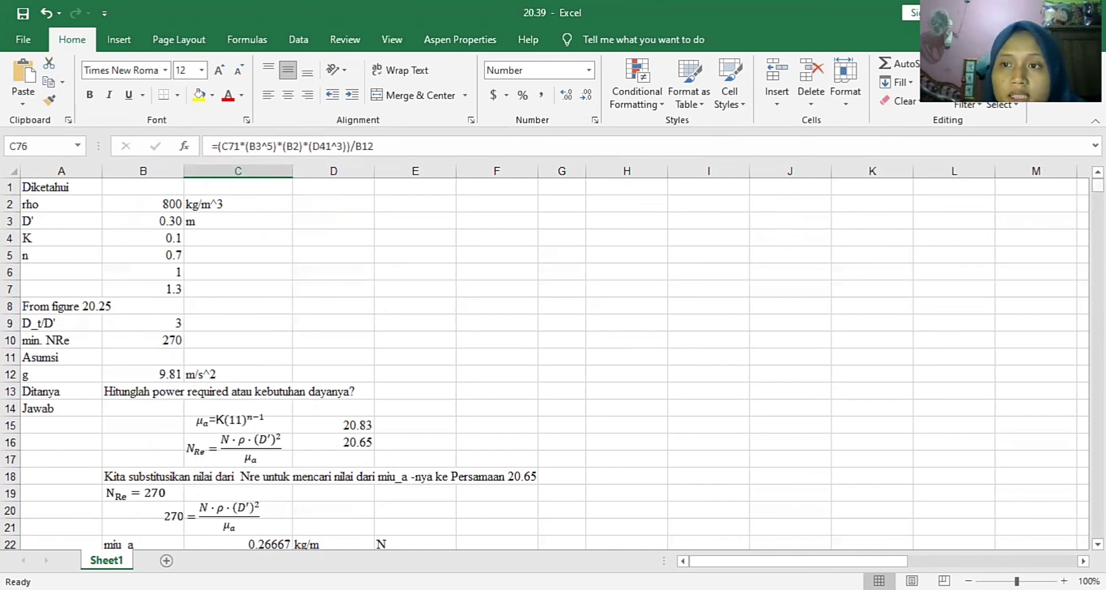
drag(1097, 184, 1097, 199)
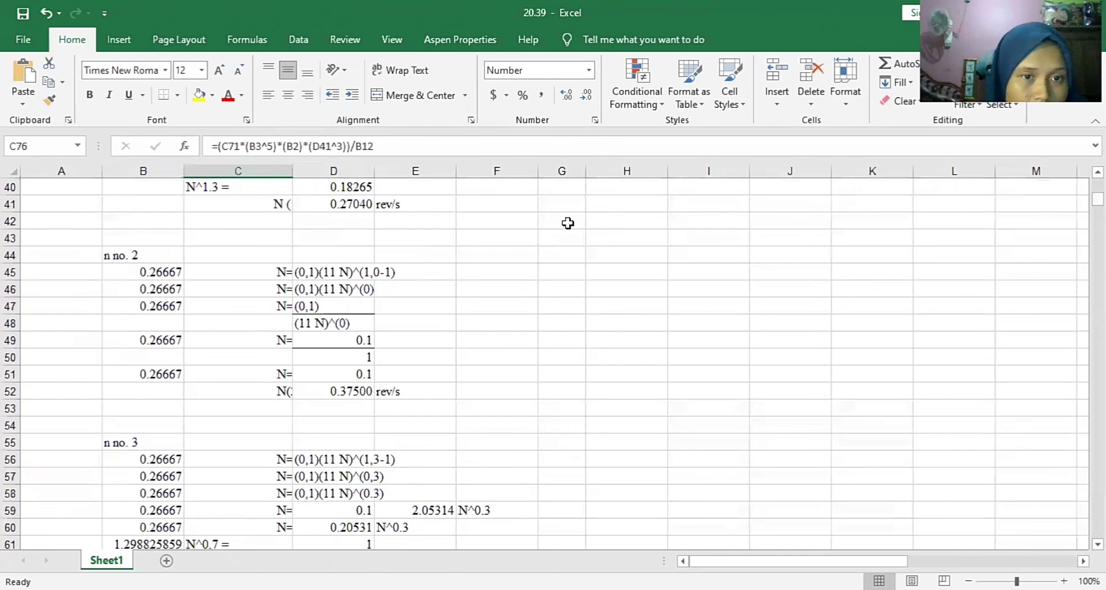
click(349, 200)
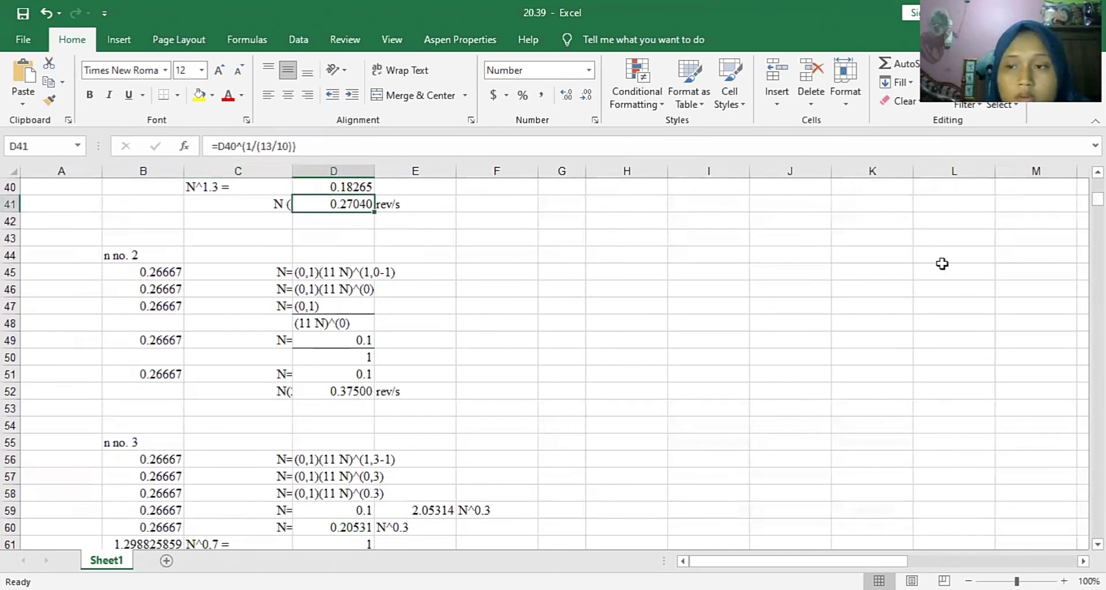
scroll(202, 375, up, 13)
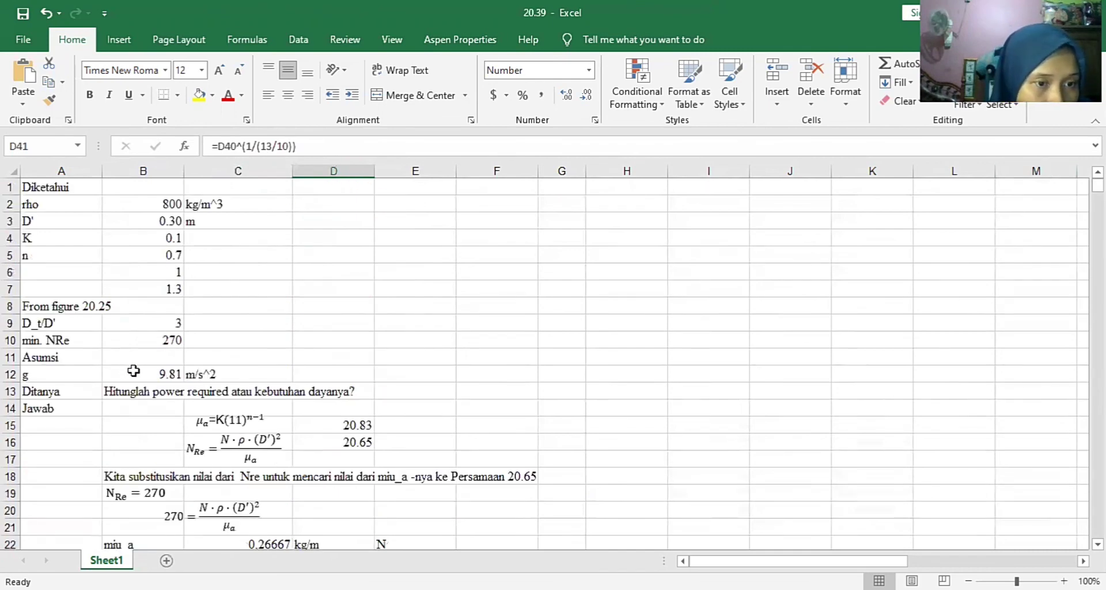
click(133, 371)
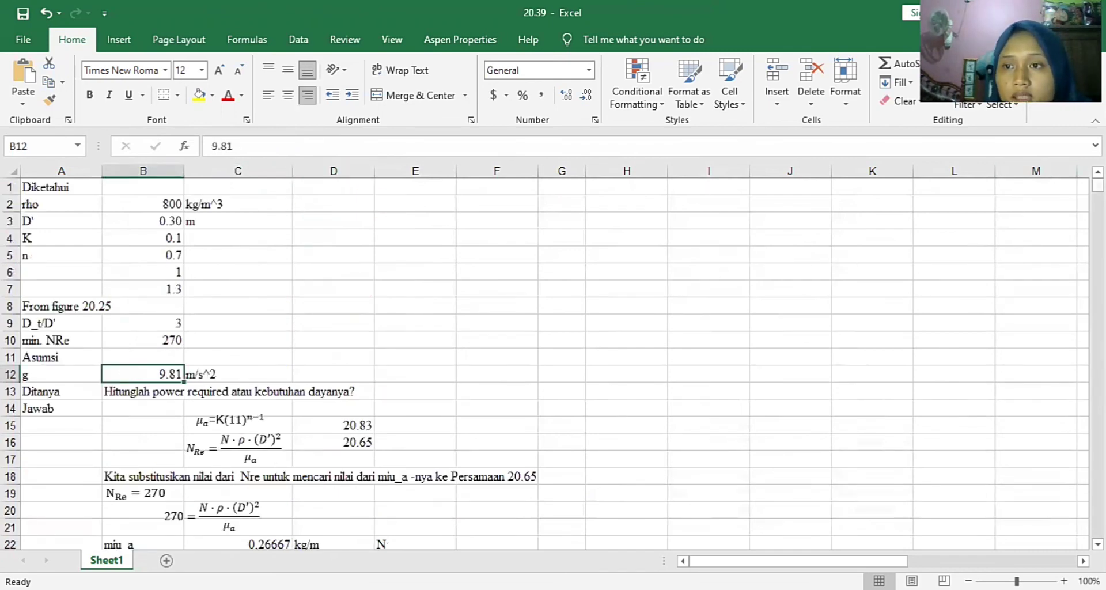
scroll(548, 363, down, 18)
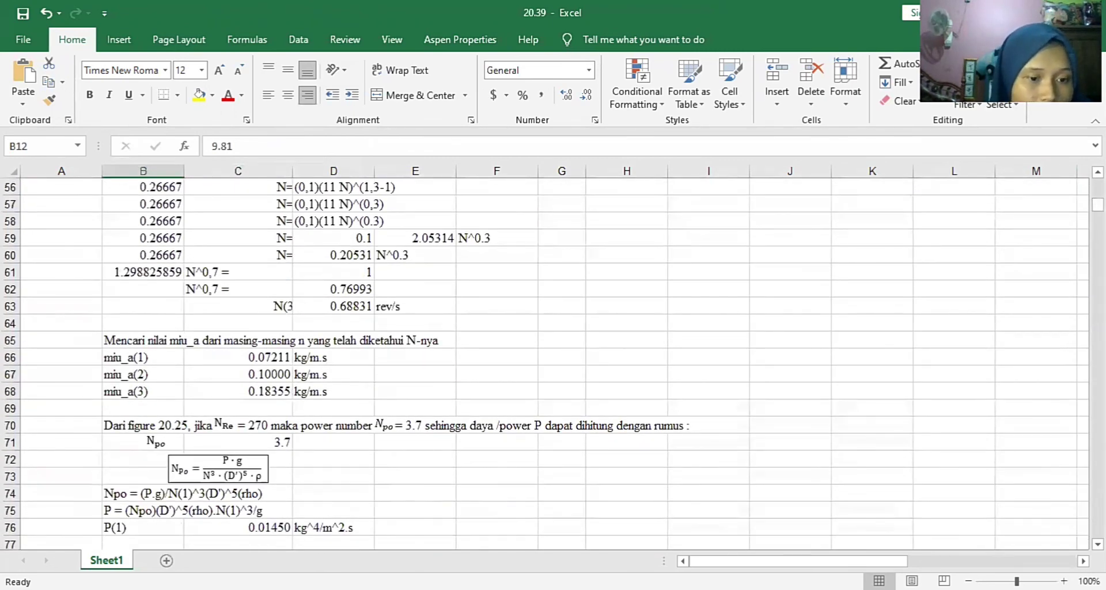
click(241, 525)
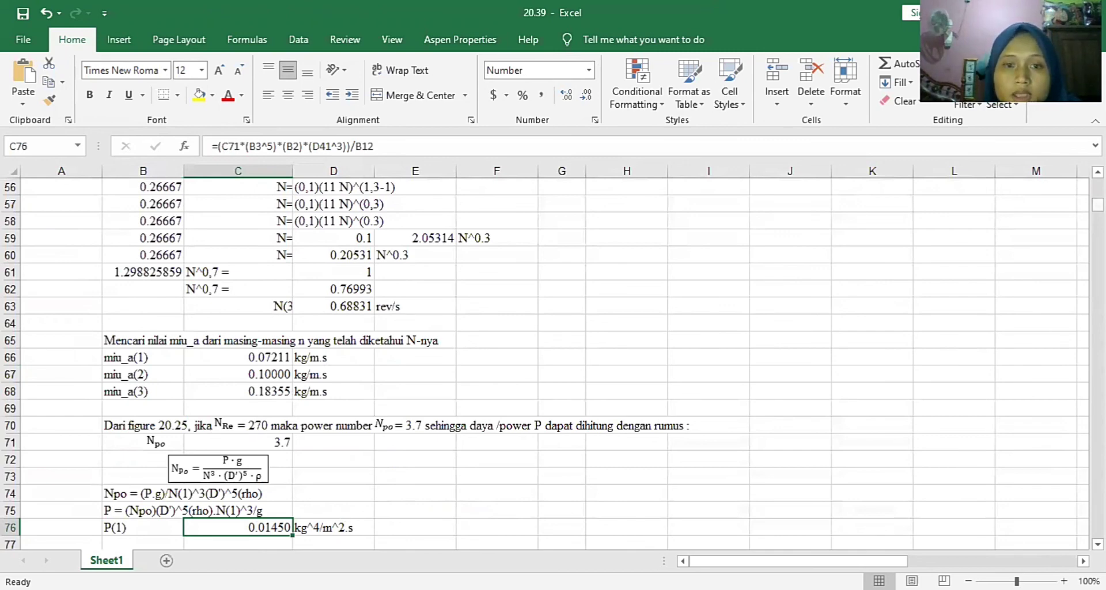
Inspect the P(2) formula in C80 and trace its rotation speed reference to N(2) in D52.
scroll(375, 270, down, 5)
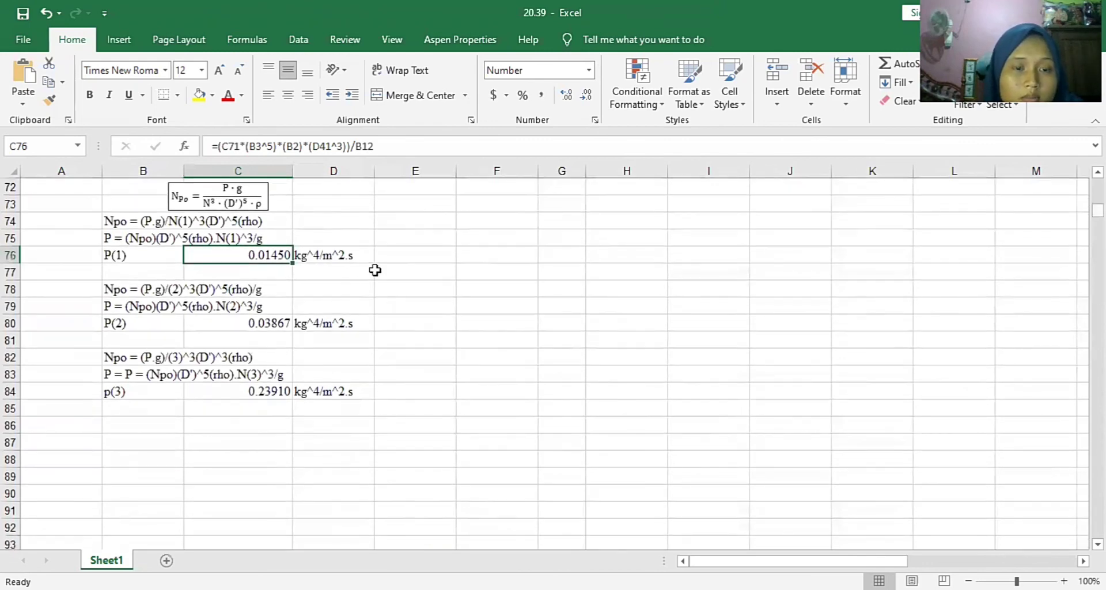
click(168, 323)
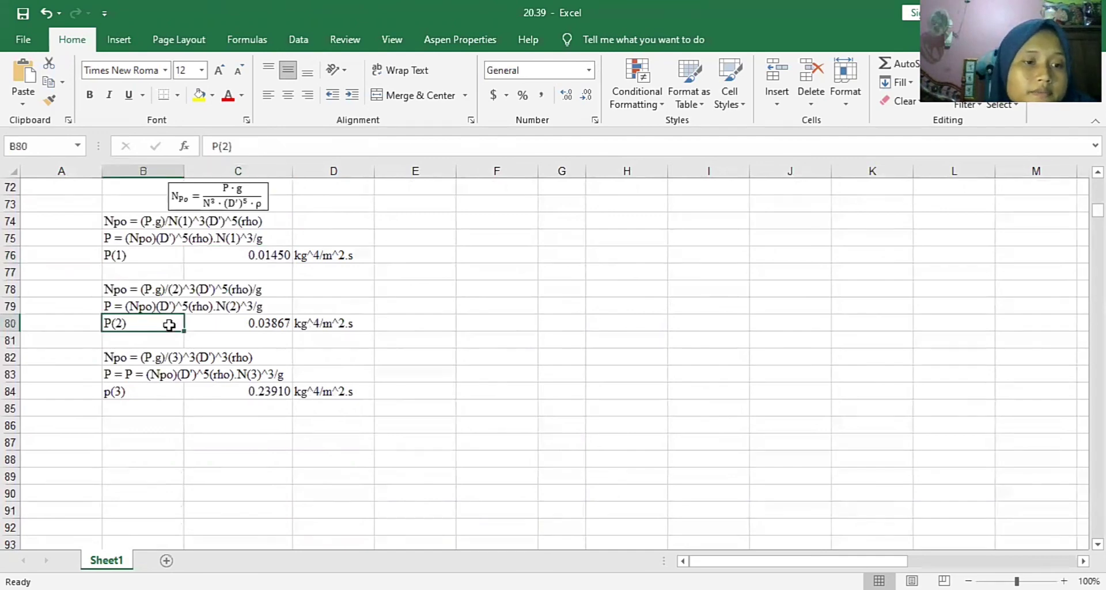
click(217, 323)
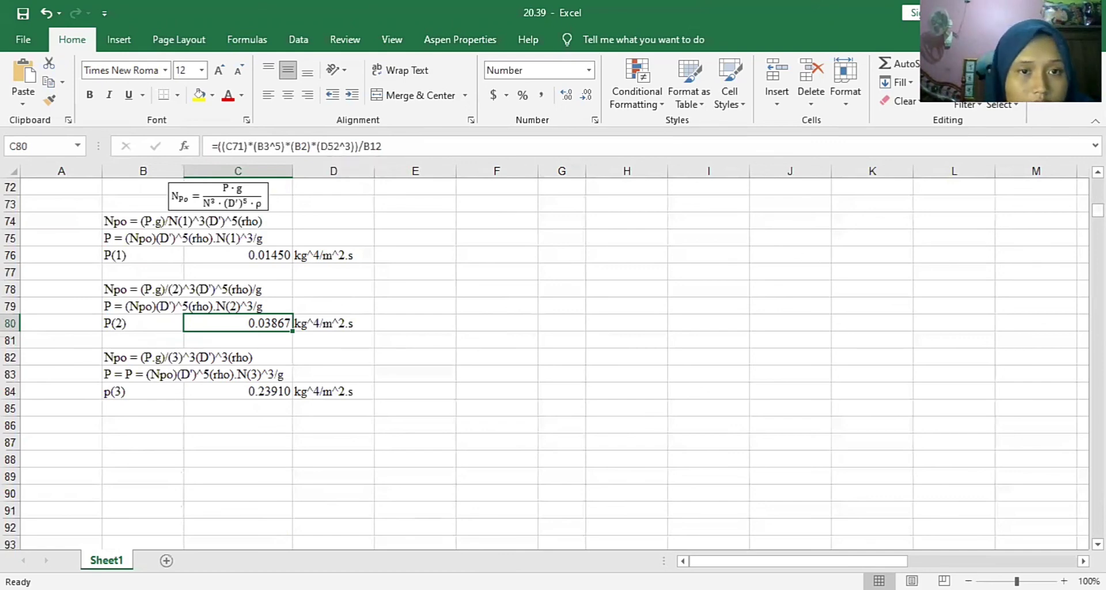
drag(1098, 210, 1098, 205)
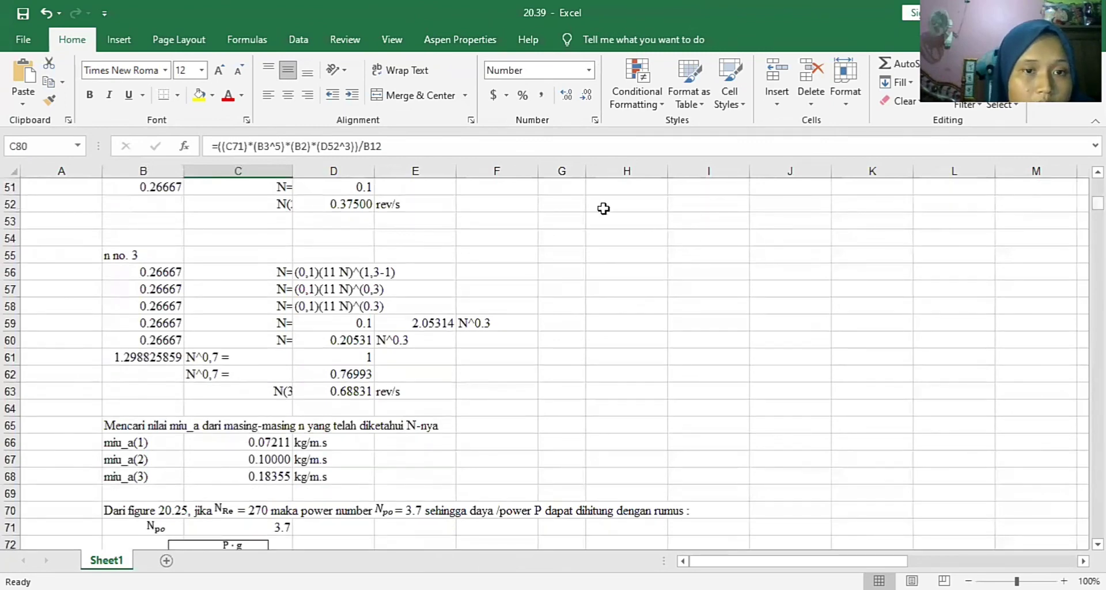
click(372, 205)
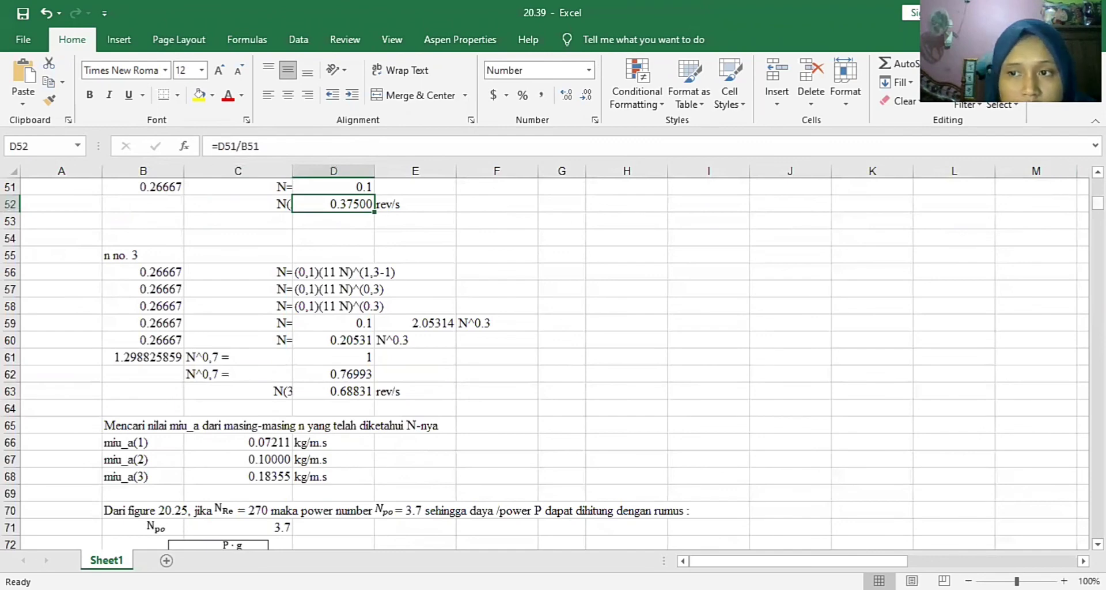
drag(1098, 205, 1098, 209)
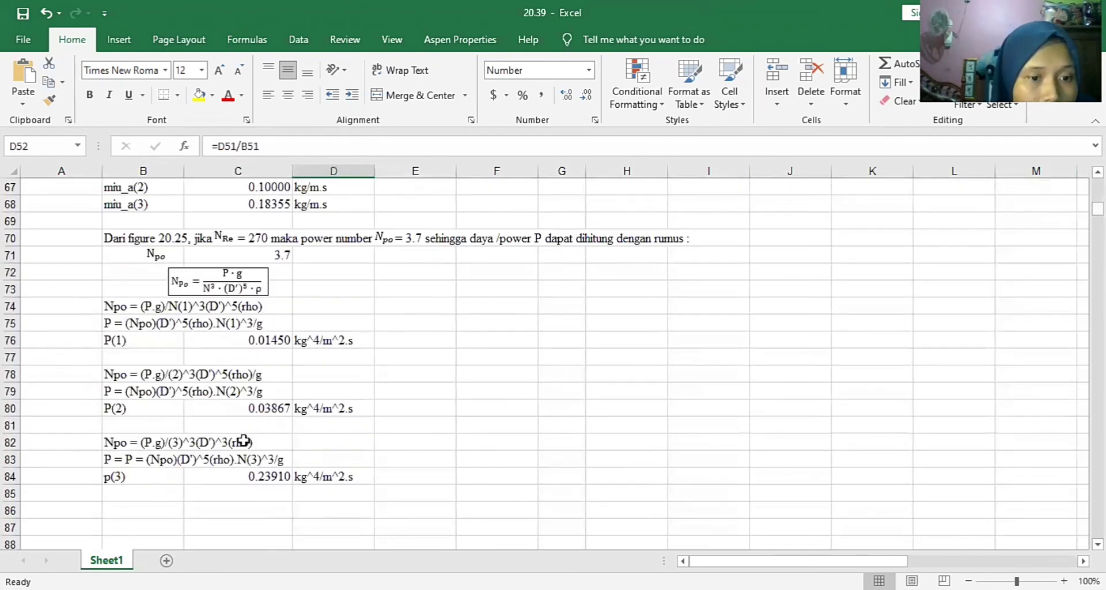
click(249, 409)
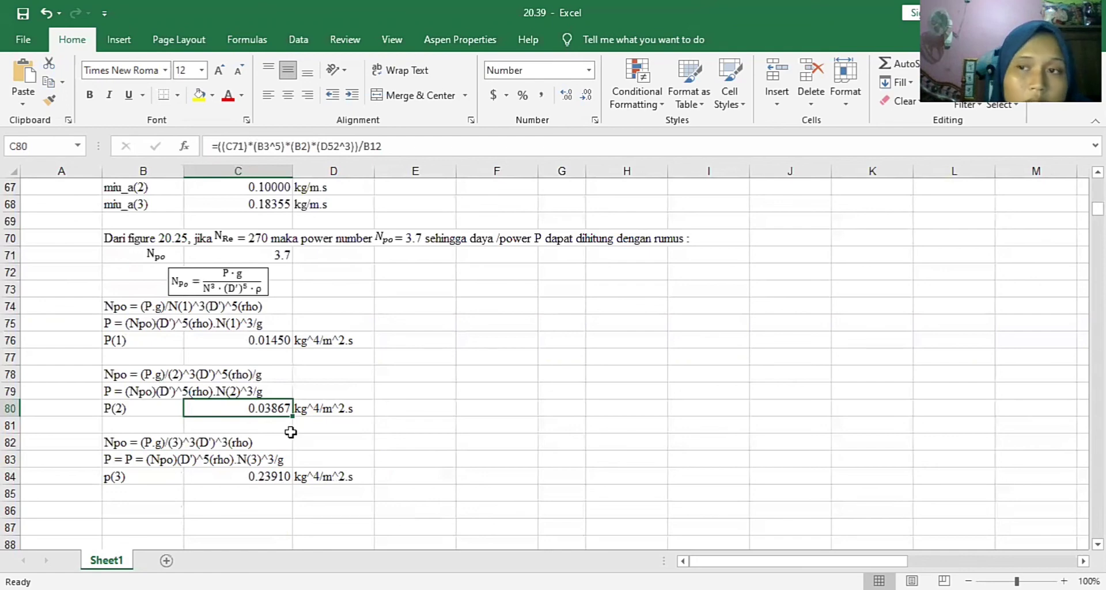
Inspect the P(3) formula in C84 and trace its rotation speed reference to N(3) in D63.
click(256, 477)
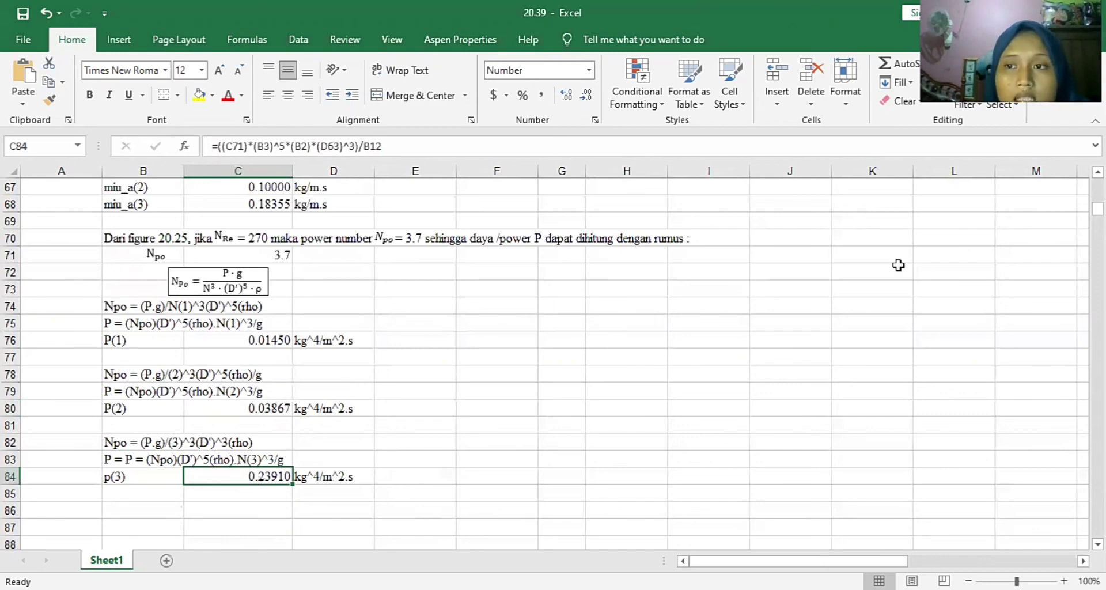
drag(1097, 209, 1097, 206)
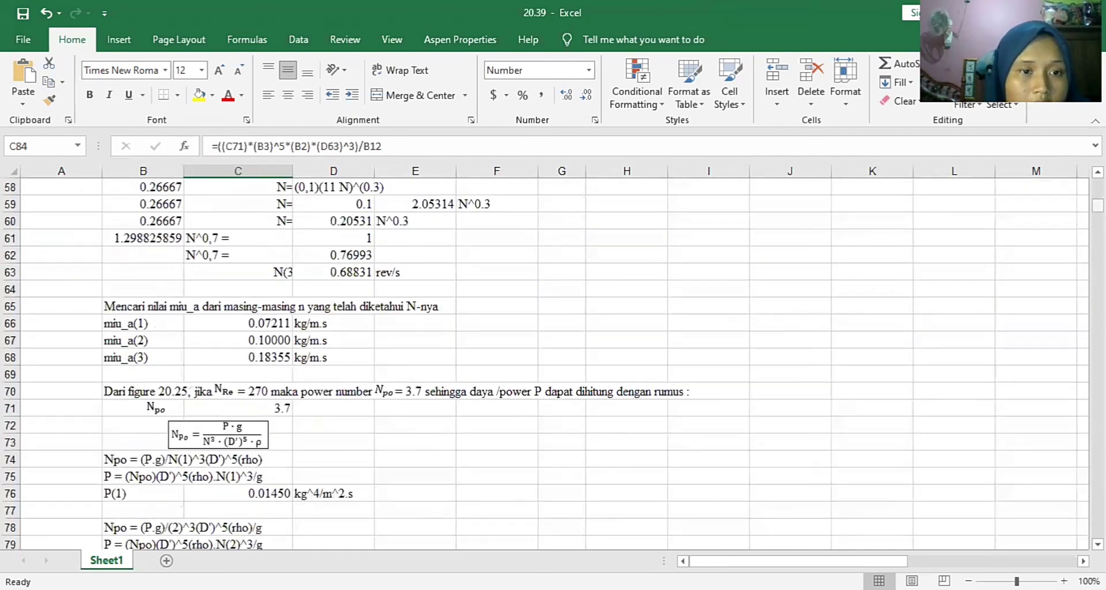
click(363, 276)
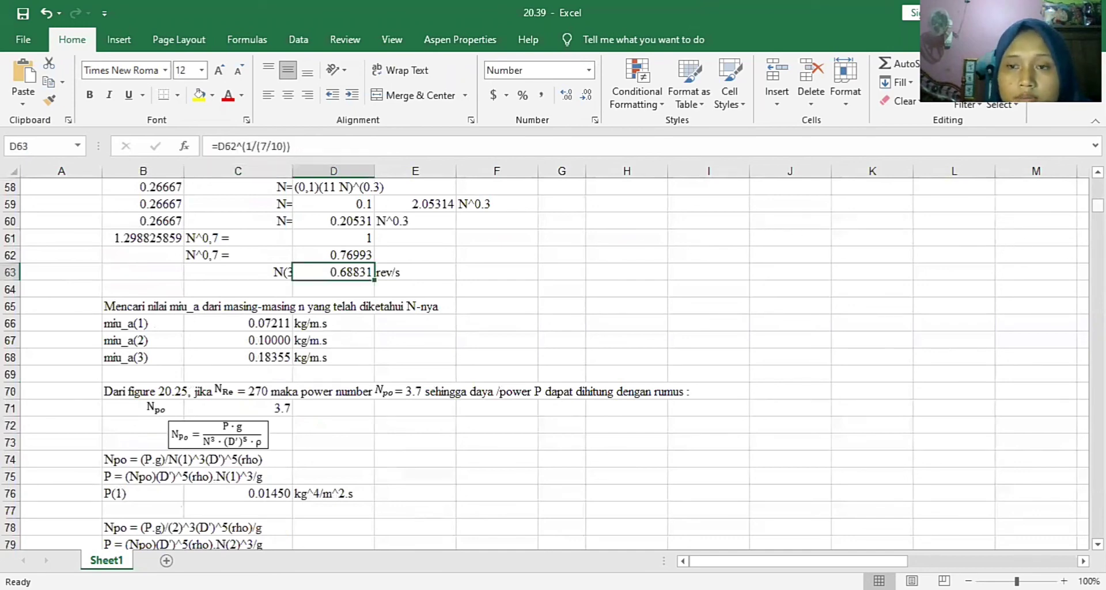
drag(1097, 205, 1098, 211)
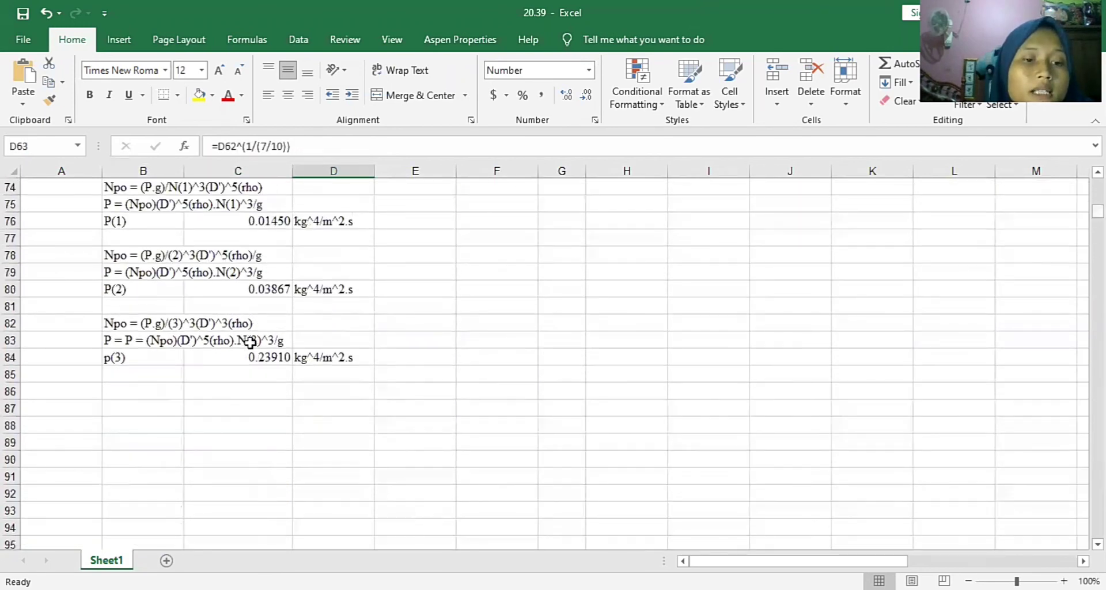
click(274, 364)
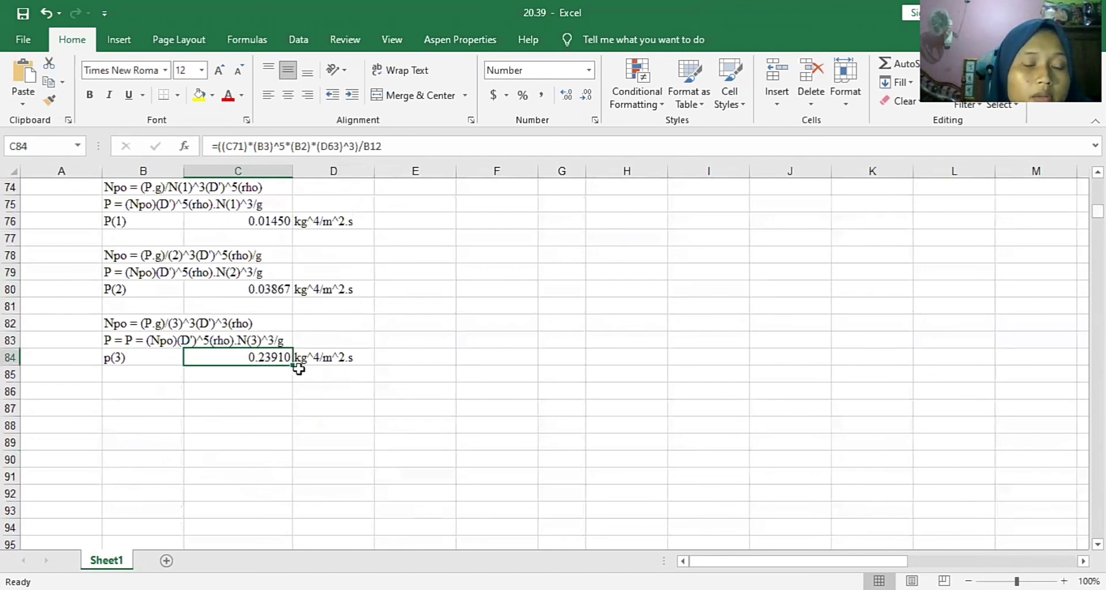